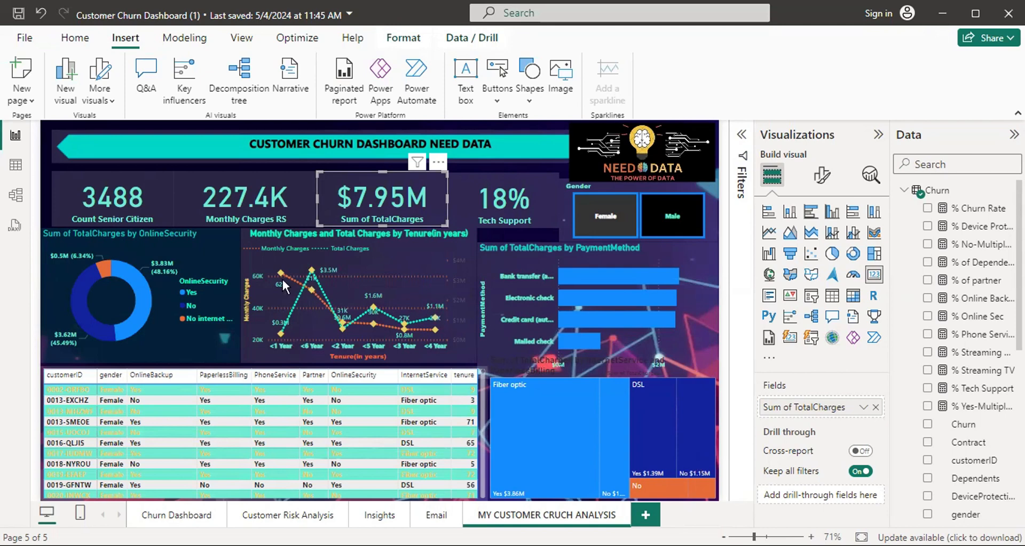
Browse the Downloads folder for a Text/CSV data source and leave without importing a file
left_click(79, 43)
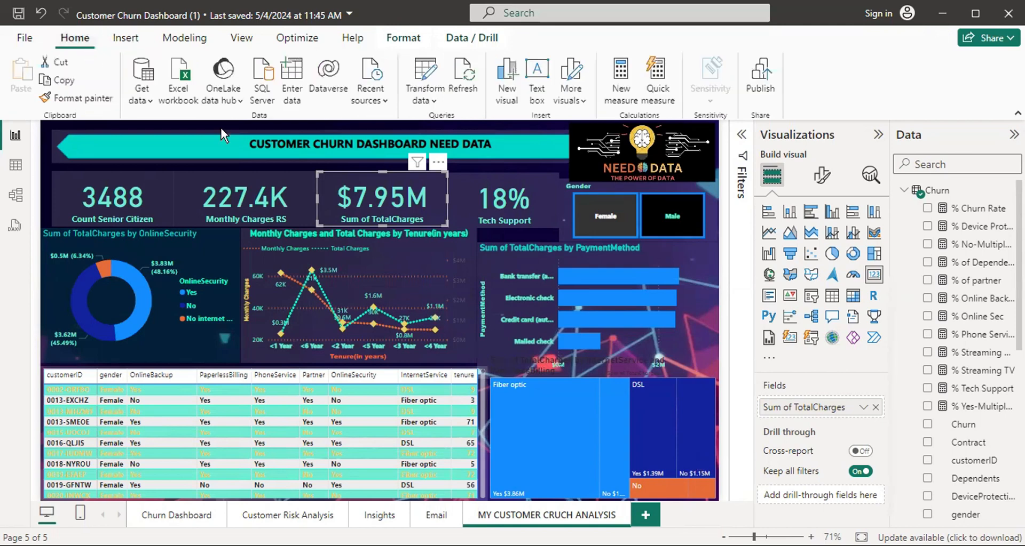
left_click(148, 105)
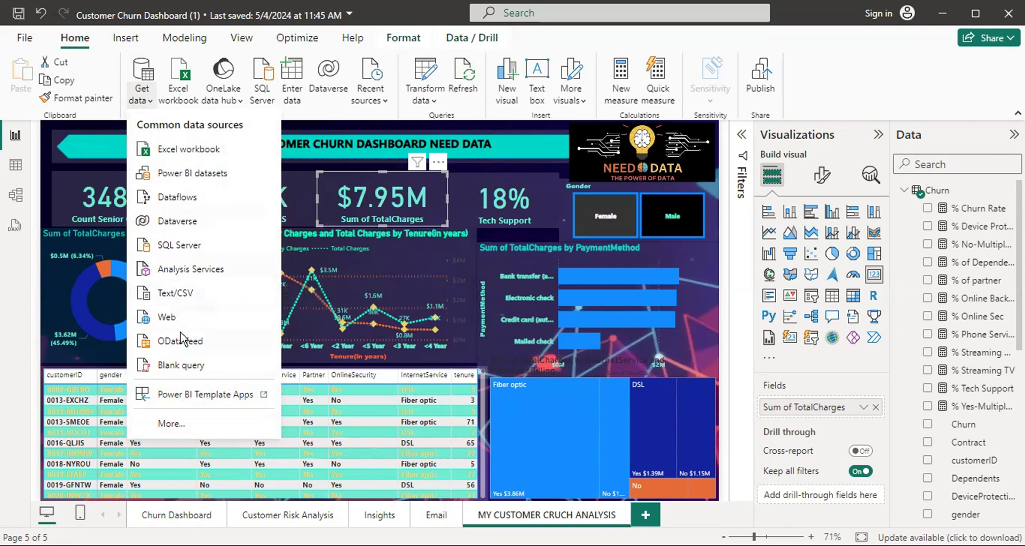
left_click(182, 300)
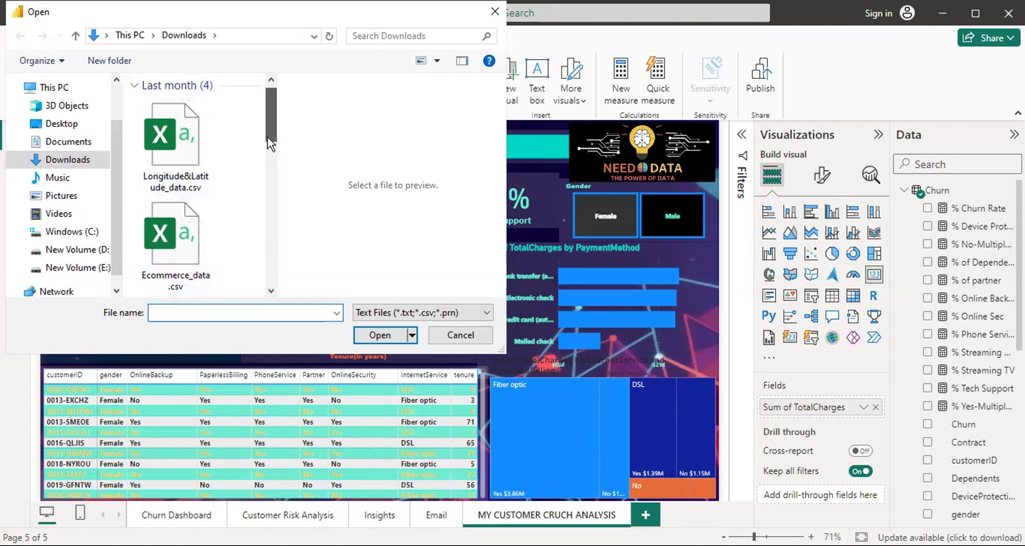
left_click_drag(270, 131, 265, 283)
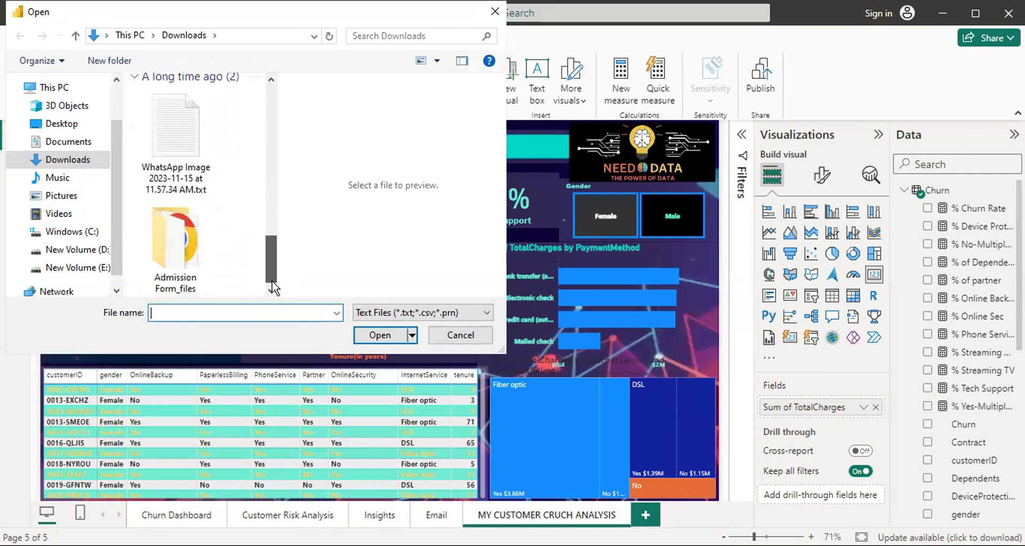
left_click(494, 12)
Browse the Downloads folder for an Excel workbook data source and leave without importing a file
left_click(150, 102)
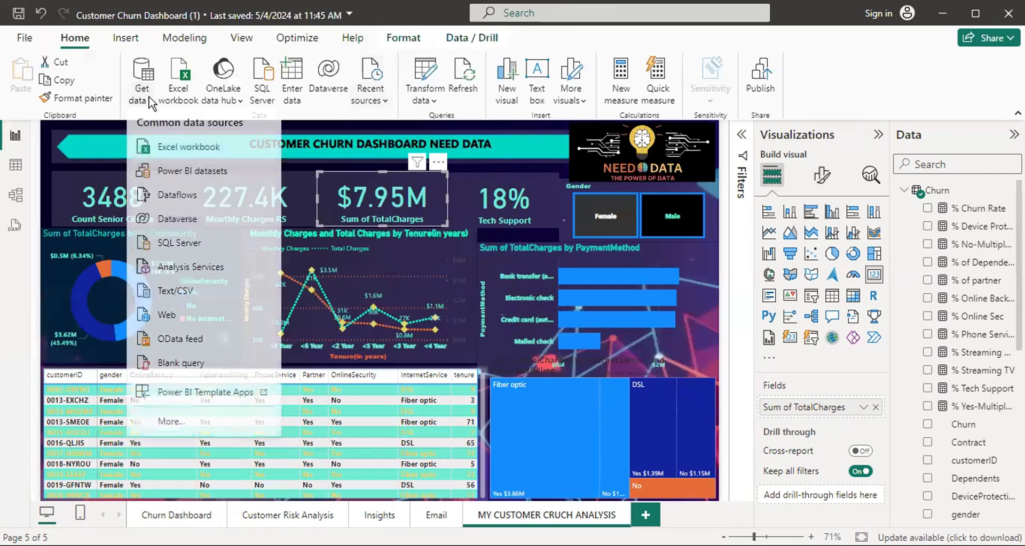
left_click(165, 150)
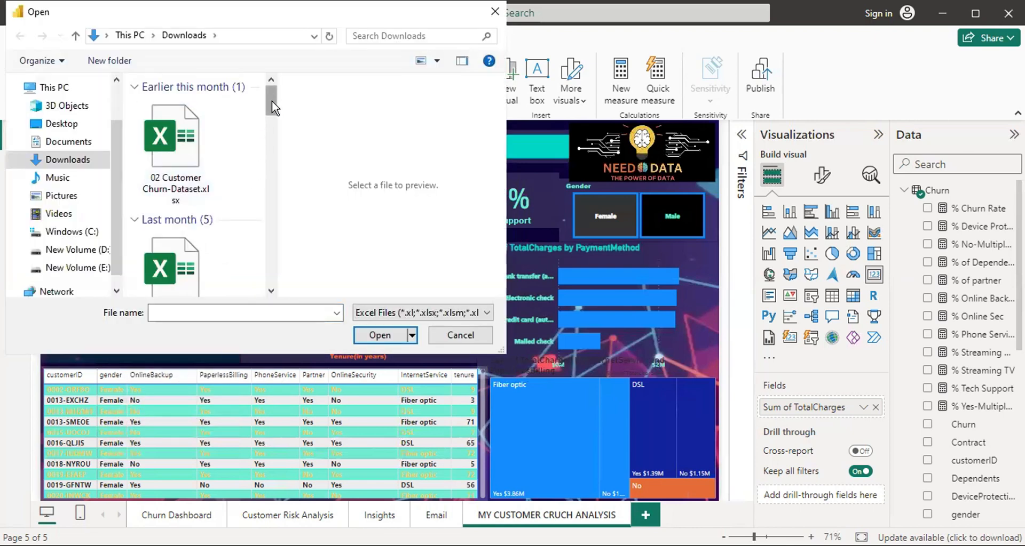
left_click_drag(271, 101, 271, 154)
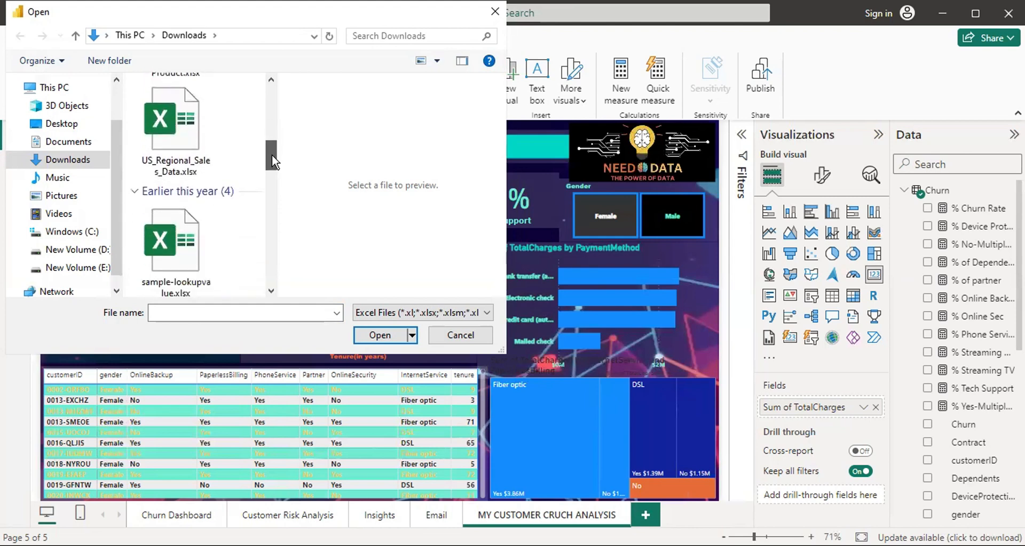
left_click(495, 11)
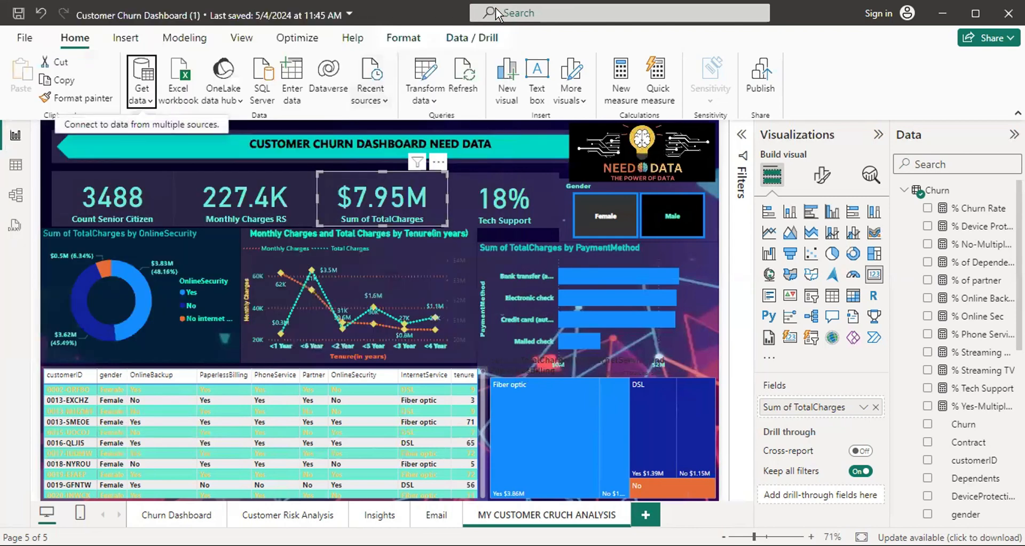
Preview Longitude&Latitude_data.csv as a Text/CSV source and dismiss the preview without loading the data
left_click(146, 103)
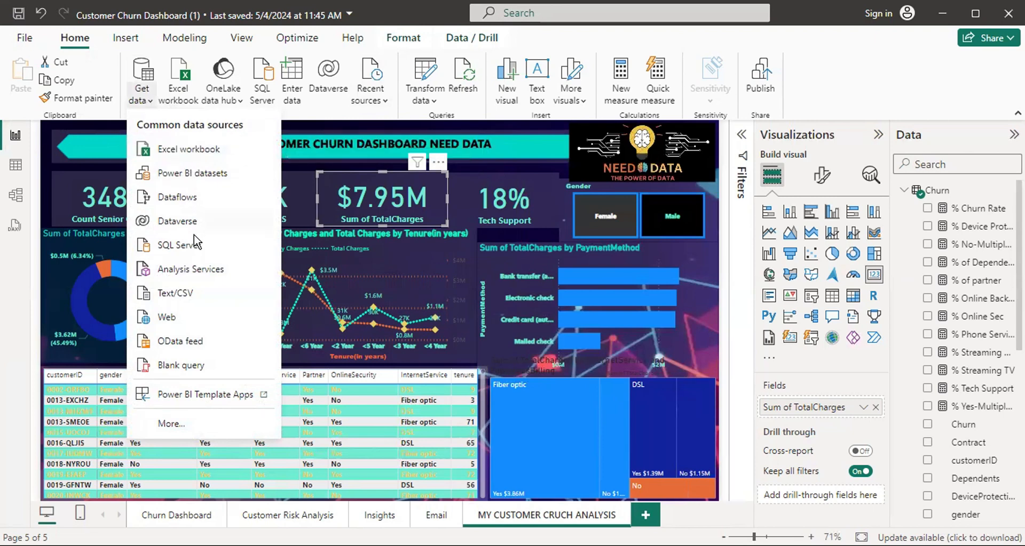
left_click(191, 295)
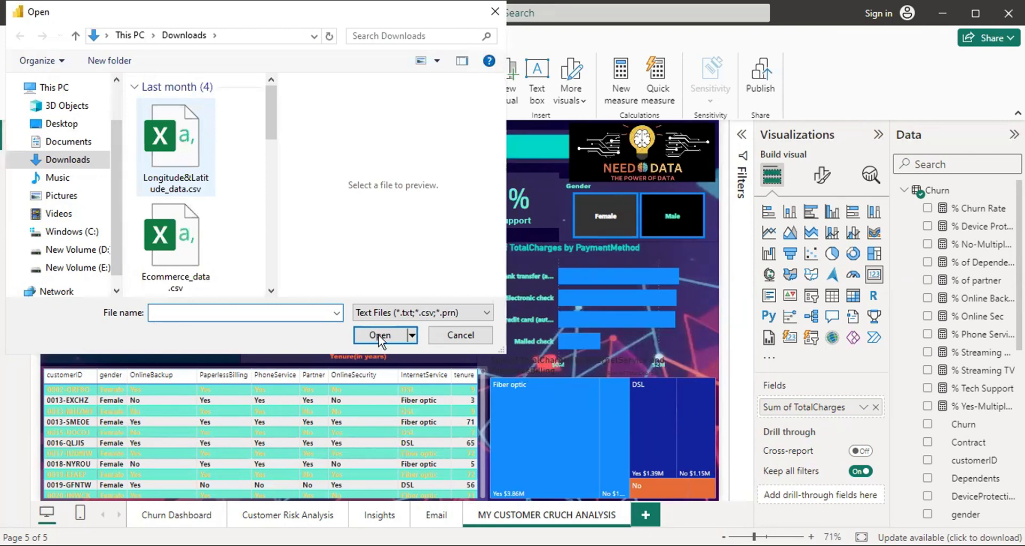
key("Escape")
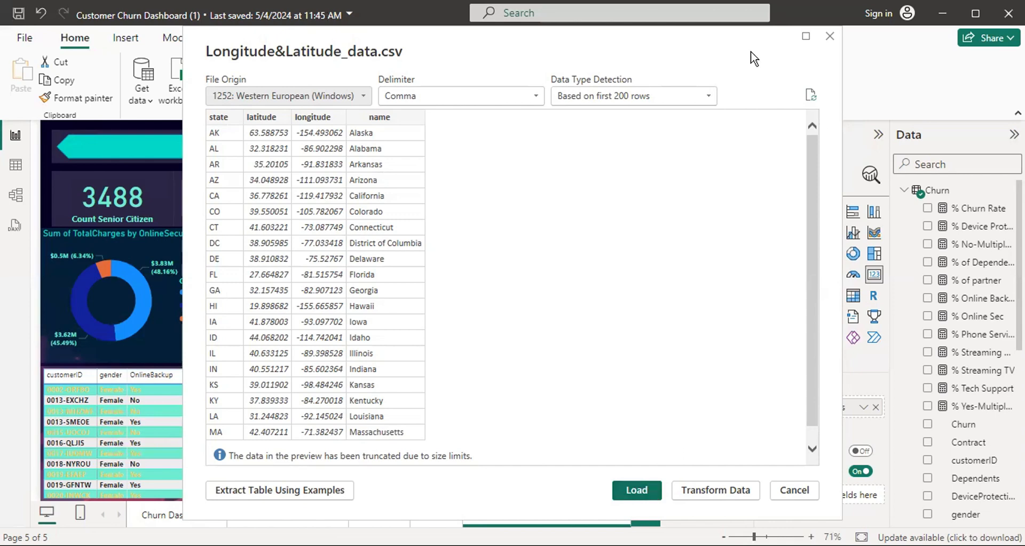
left_click_drag(745, 62, 660, 99)
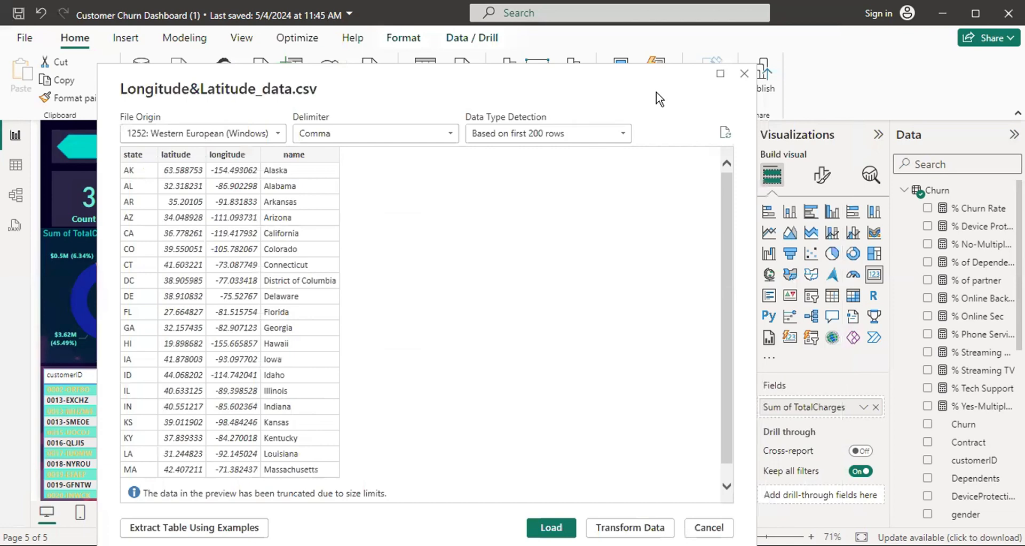
left_click(742, 75)
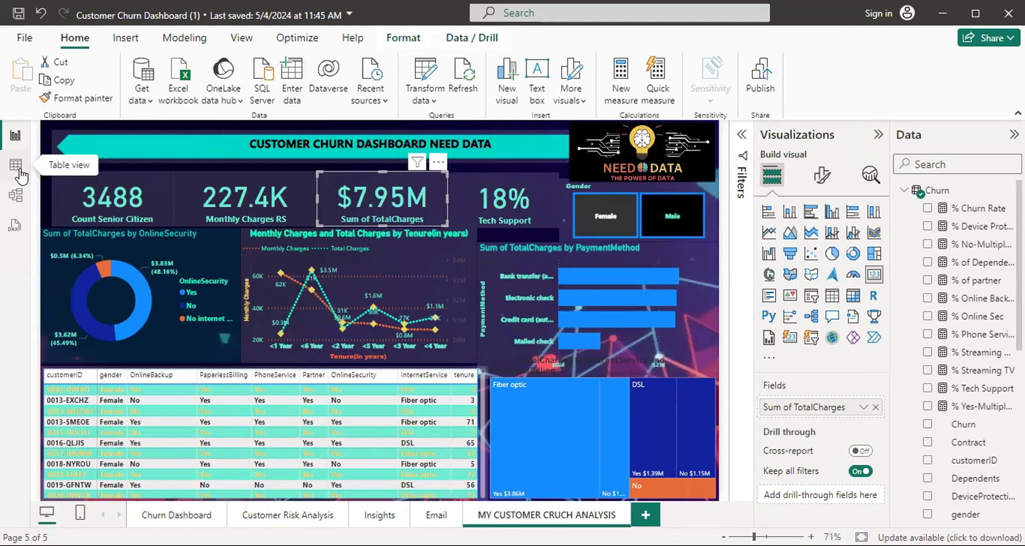
Show the Churn table's data from its first column and examine the sort and filter options of customerID
left_click(20, 175)
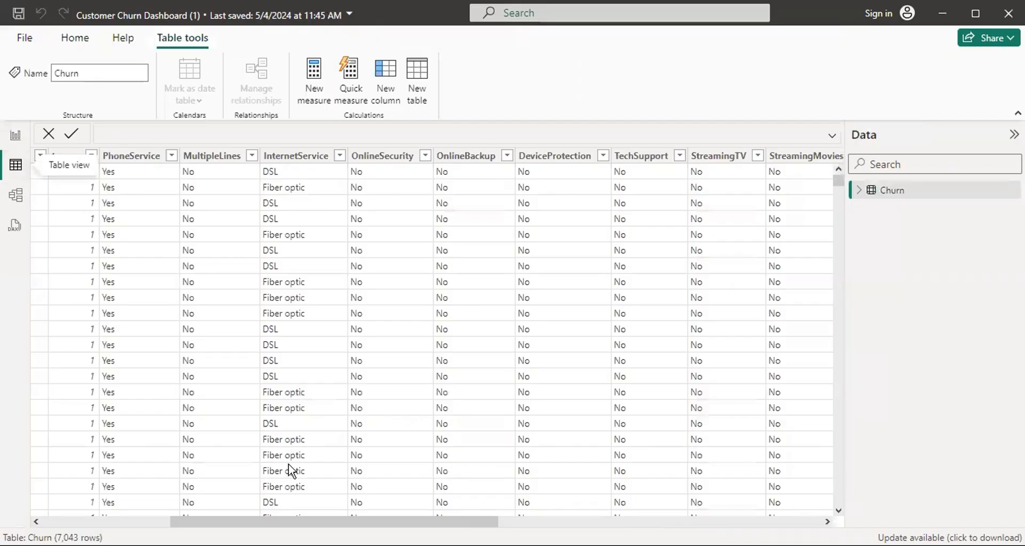
left_click_drag(261, 523, 23, 451)
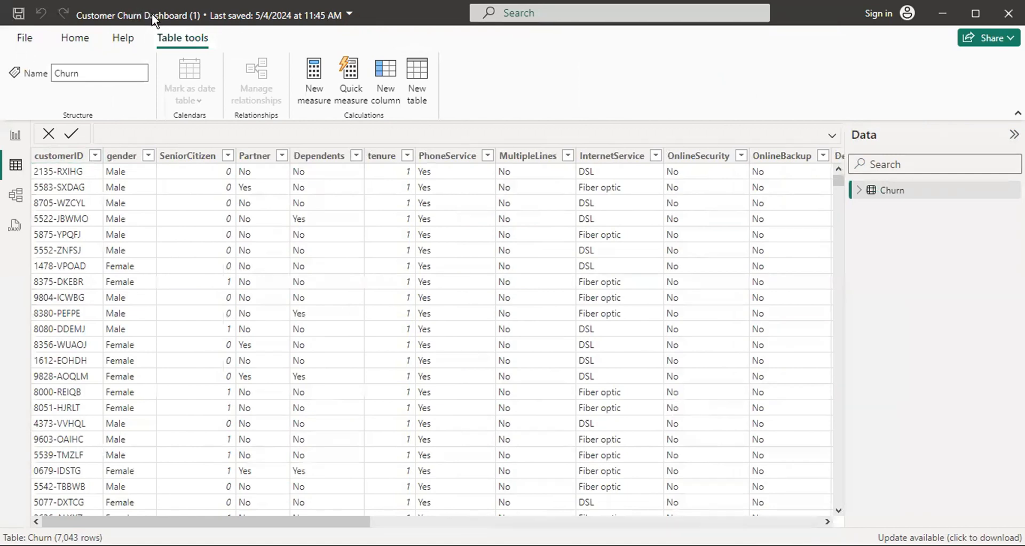
left_click(74, 160)
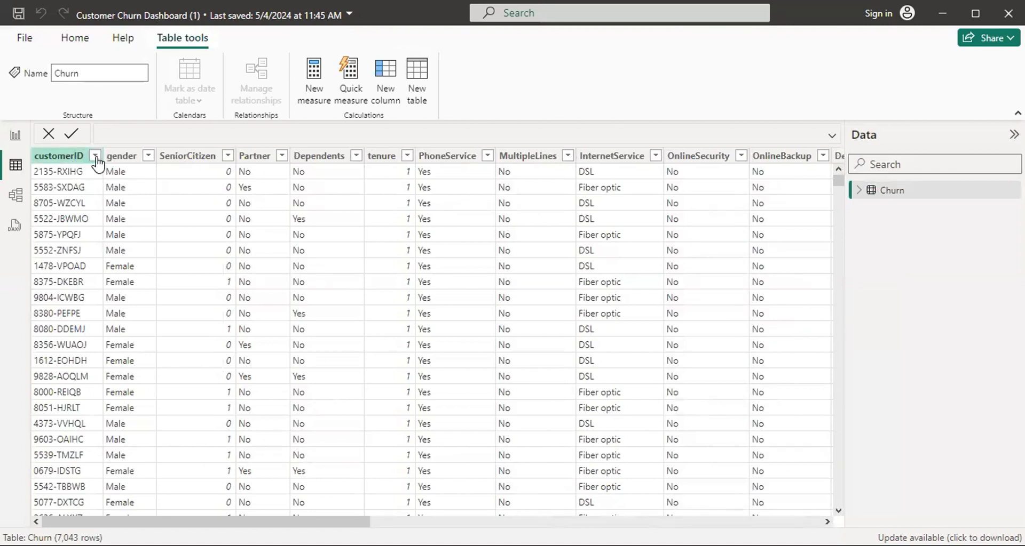
left_click(96, 158)
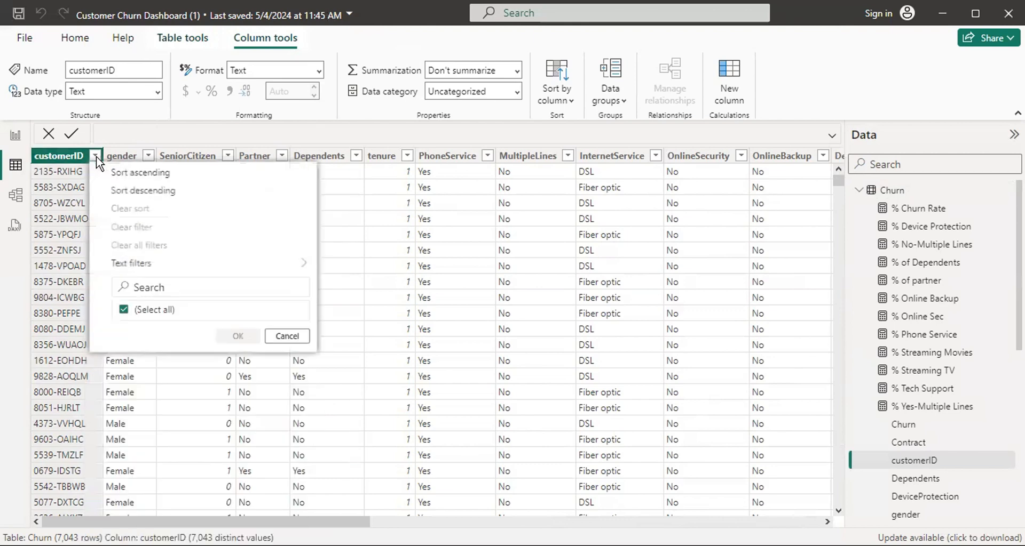
left_click(96, 156)
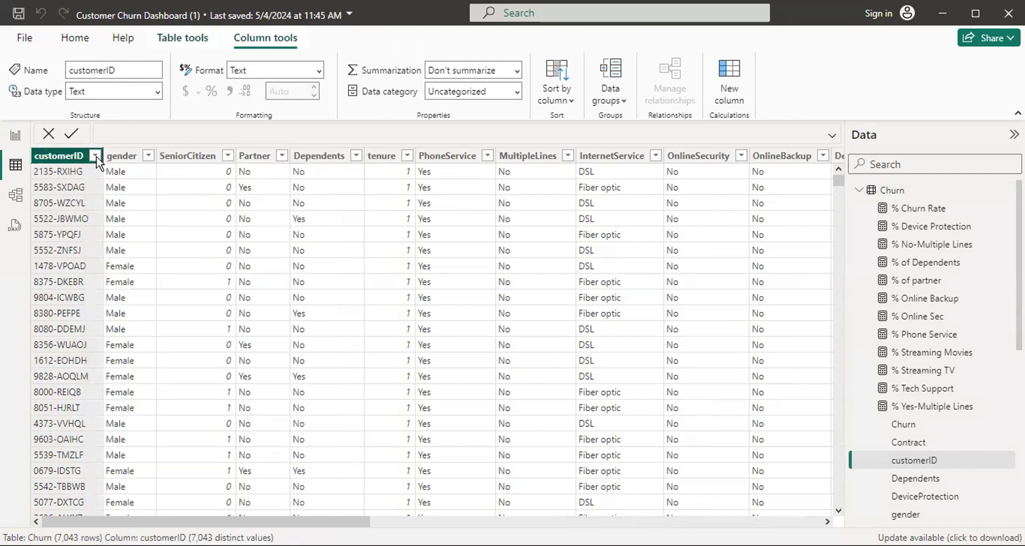
left_click(96, 156)
left_click(97, 156)
left_click(96, 156)
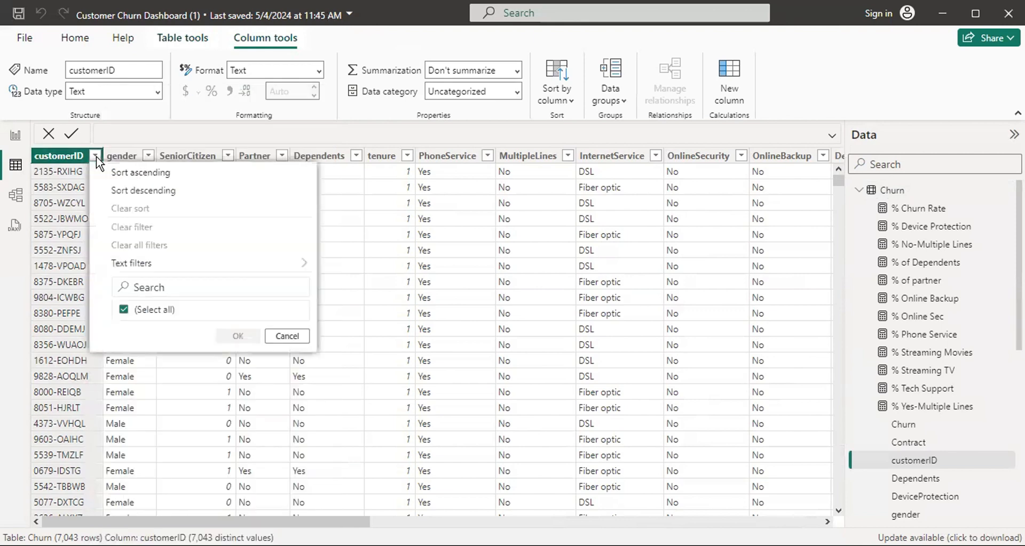
left_click(357, 140)
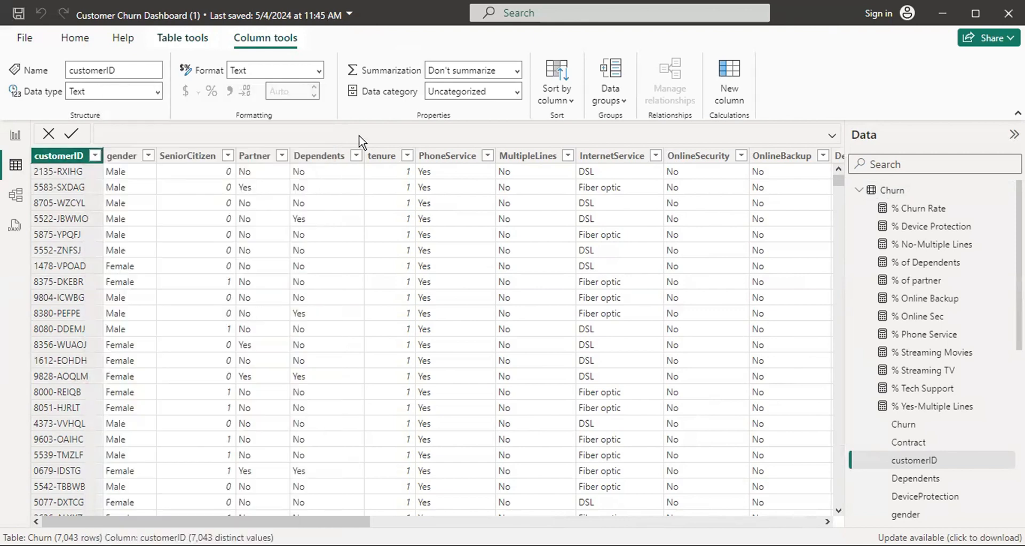
Examine the filter values of the gender and SeniorCitizen columns without applying a filter
left_click(149, 157)
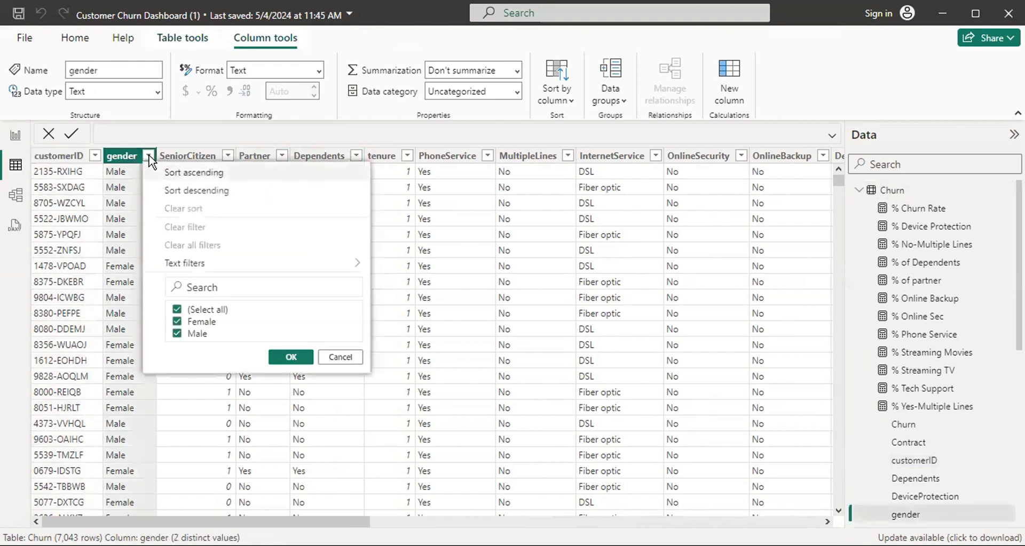
left_click(228, 156)
left_click(229, 156)
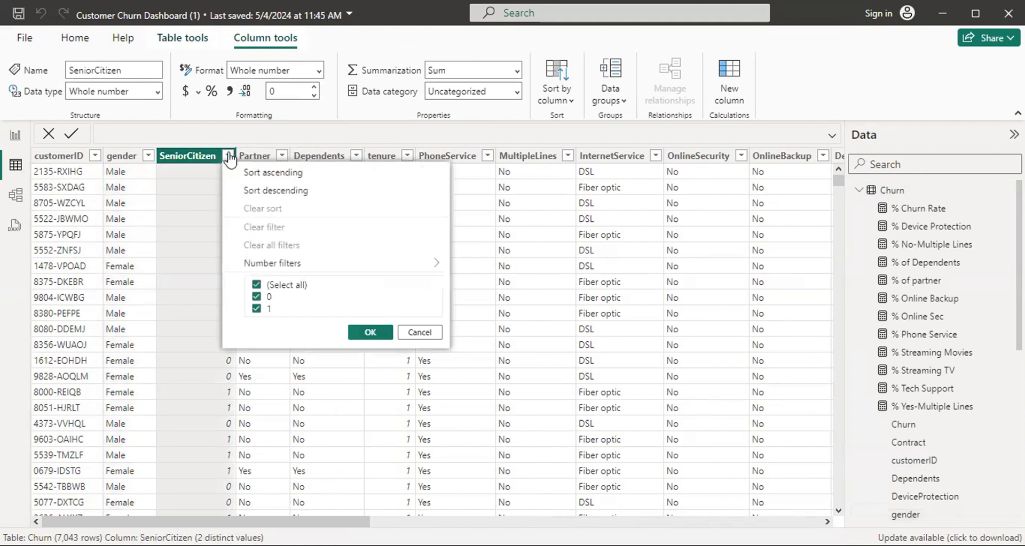
left_click(229, 156)
left_click(229, 157)
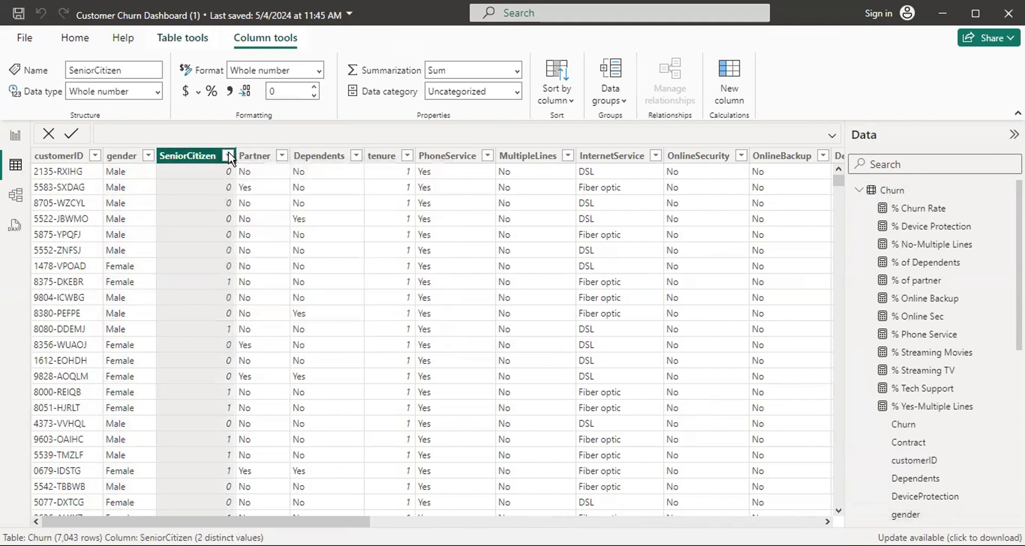
left_click(273, 145)
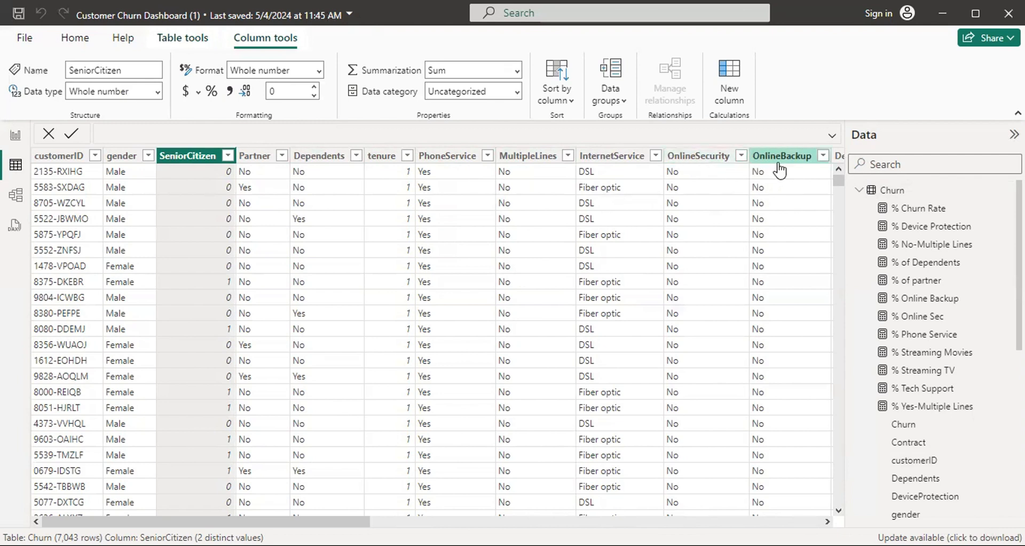
Review the remaining Churn columns and inspect the column properties of Partner, tenure and customerID
left_click_drag(339, 522, 549, 521)
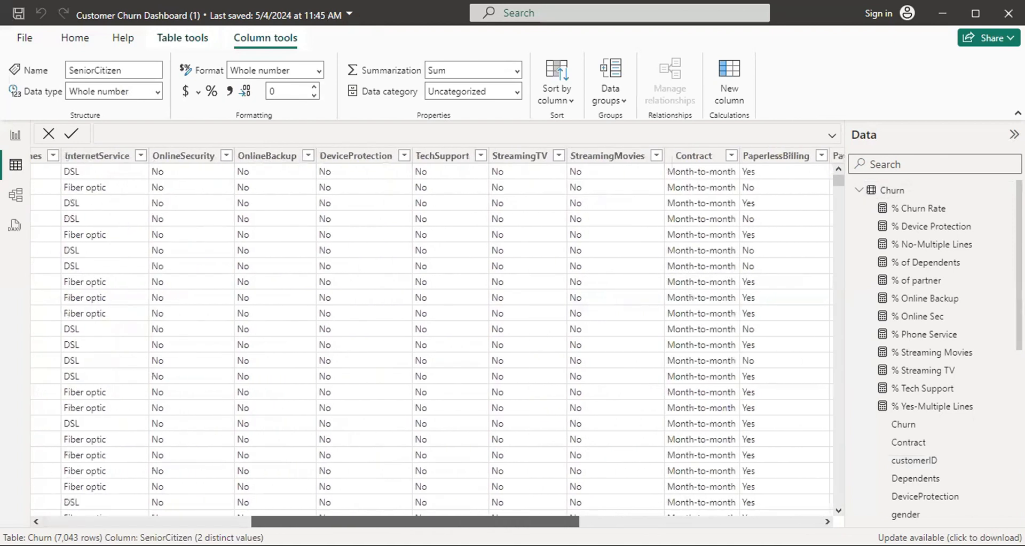
left_click_drag(549, 522, 232, 418)
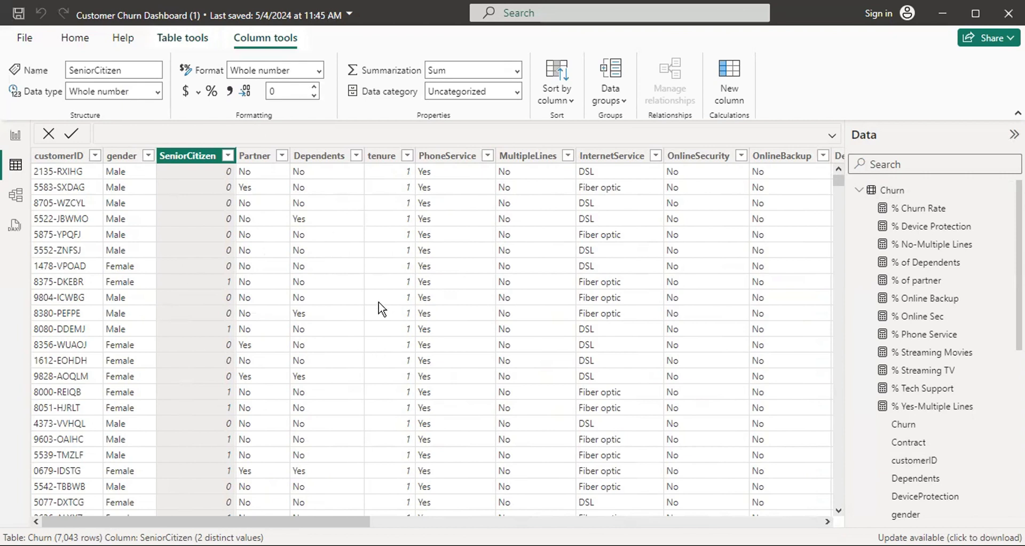
left_click(260, 165)
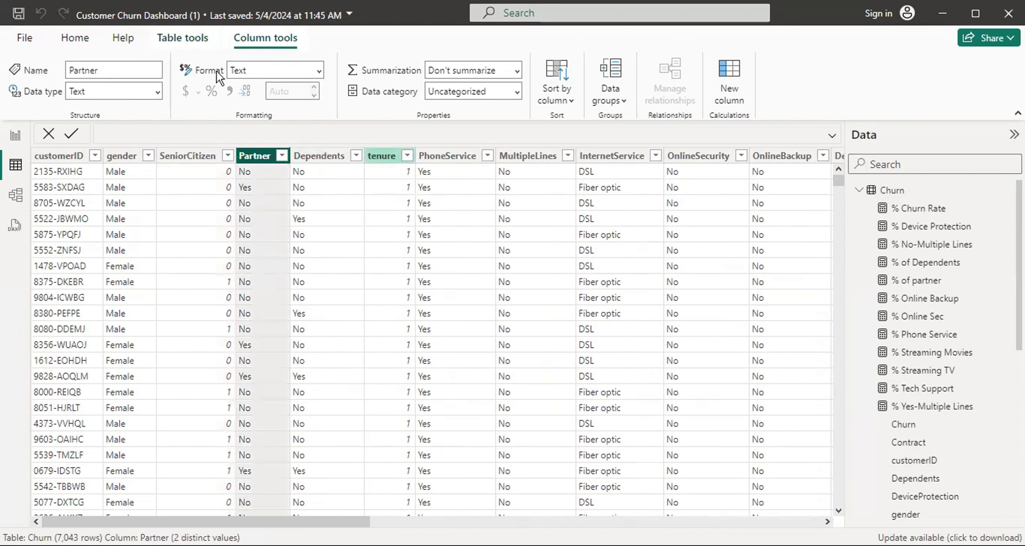
left_click(381, 159)
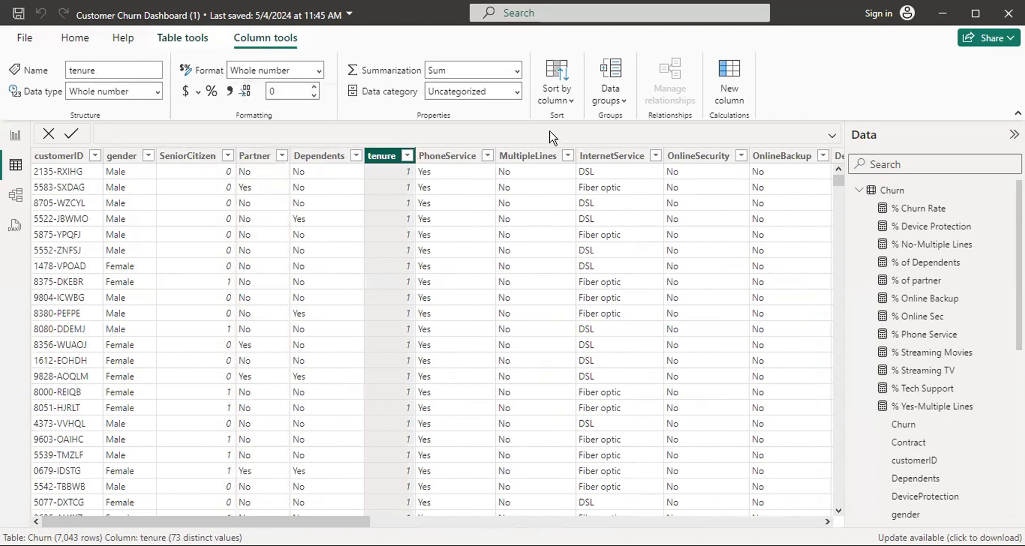
left_click(60, 159)
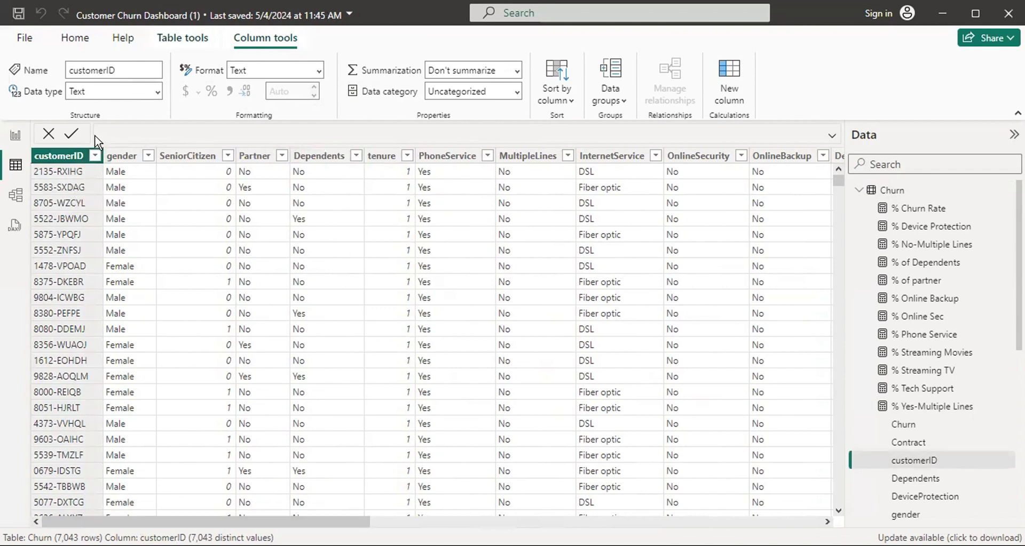
Return to the report page and collapse the Churn table's field list
left_click(10, 138)
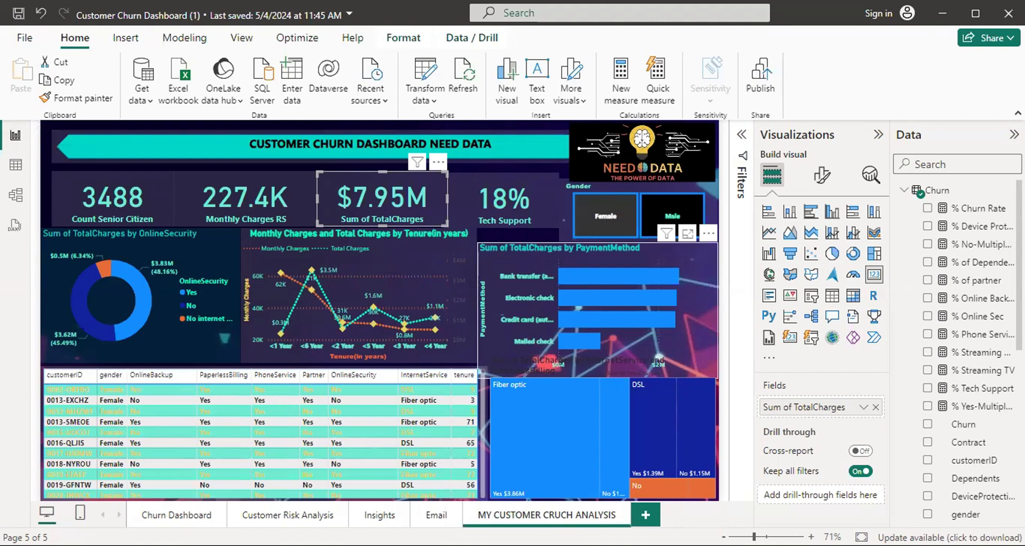
left_click(904, 192)
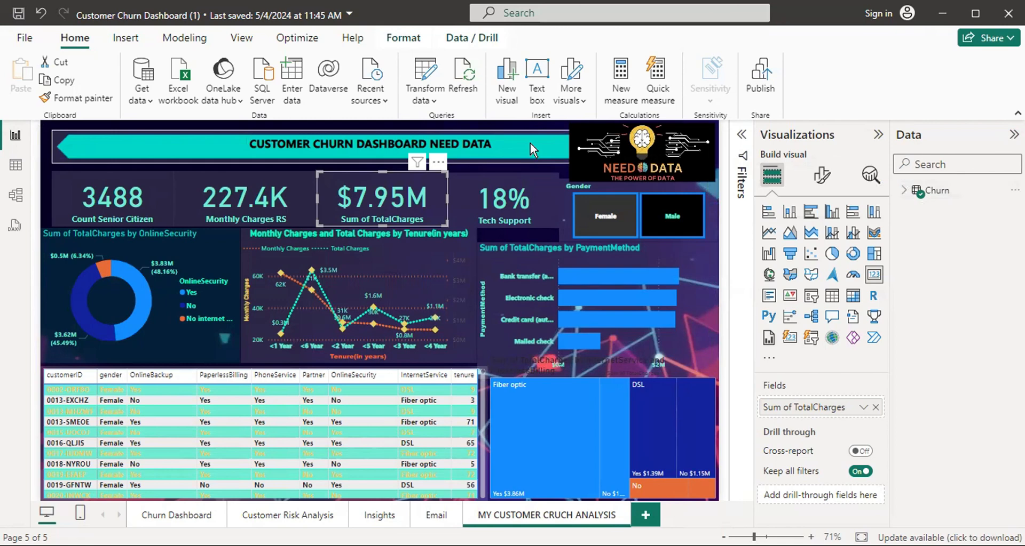
Look through the insertable shapes, and select the teal banner shape behind the dashboard title to view its formatting options
left_click(139, 40)
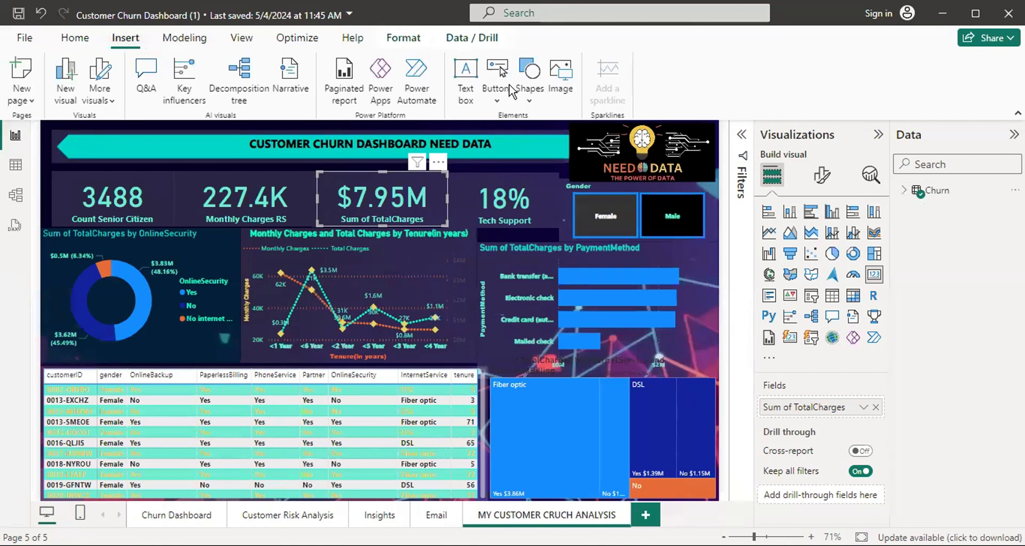
left_click(530, 107)
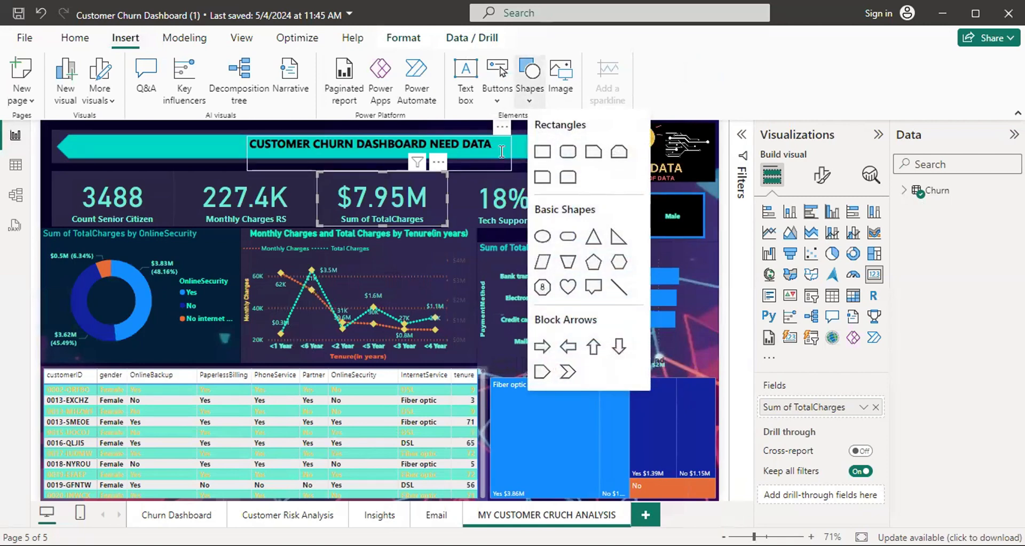
left_click(323, 125)
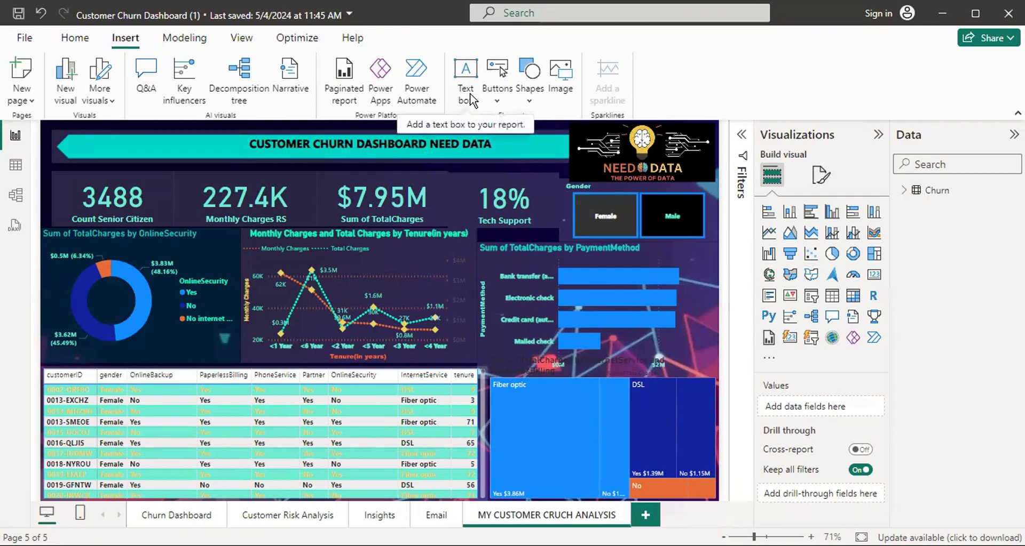
left_click(141, 150)
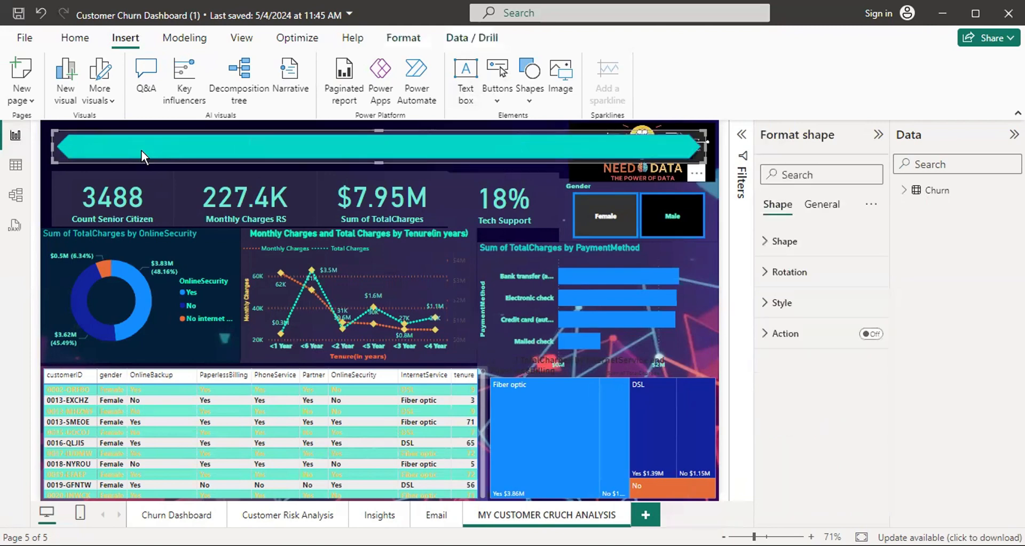
Examine the shape, rotation and style settings of the banner behind the dashboard title
left_click(764, 243)
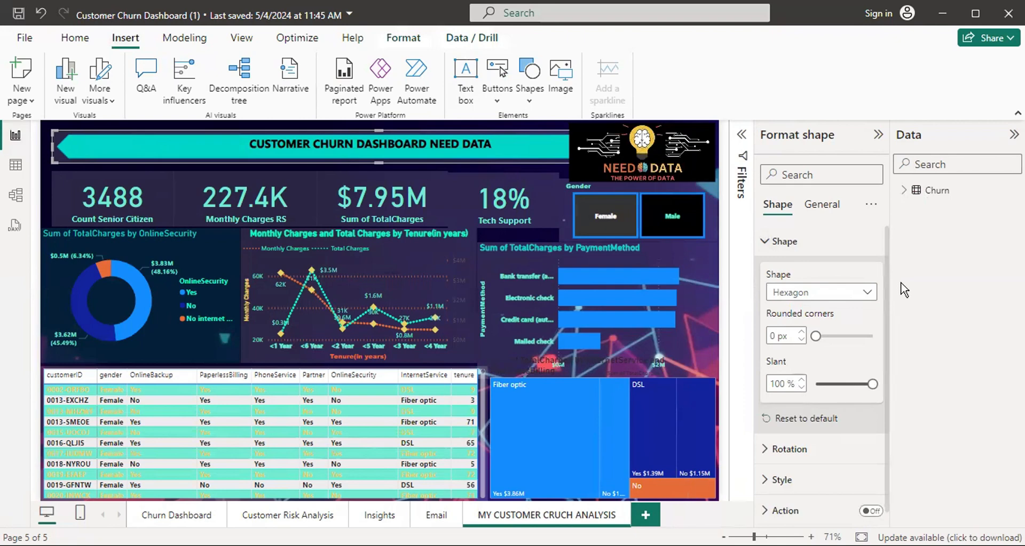
scroll(890, 328, "down", 1)
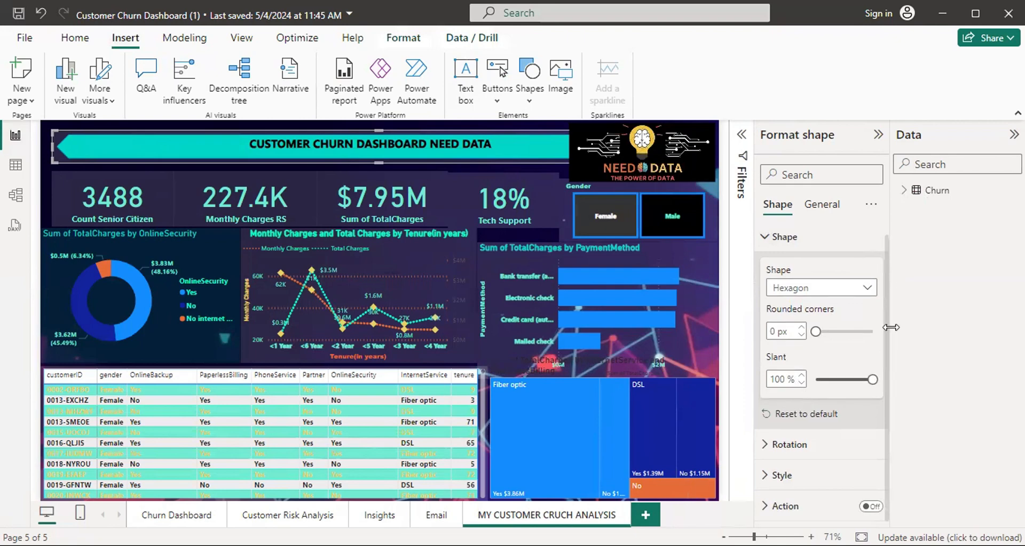
left_click(765, 450)
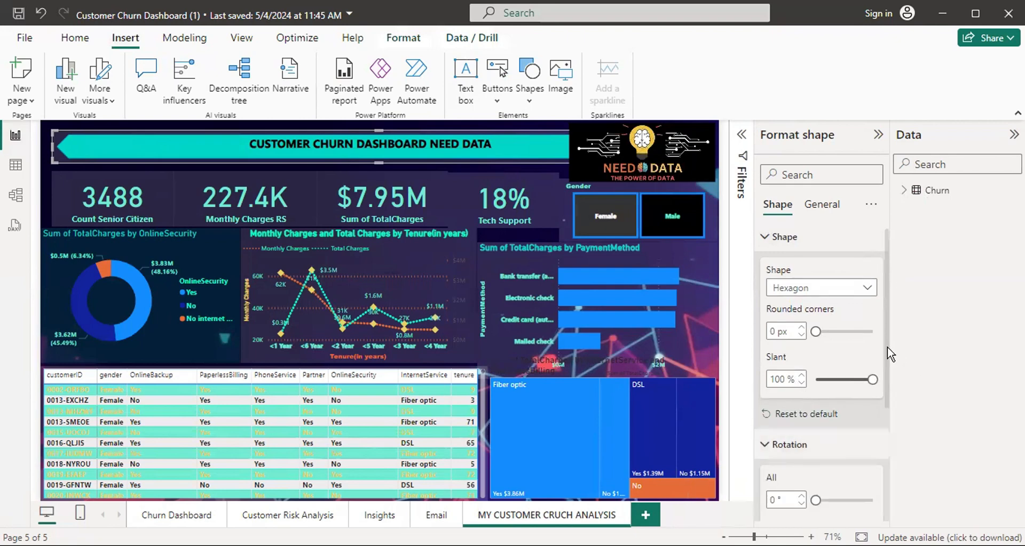
scroll(887, 398, "down", 5)
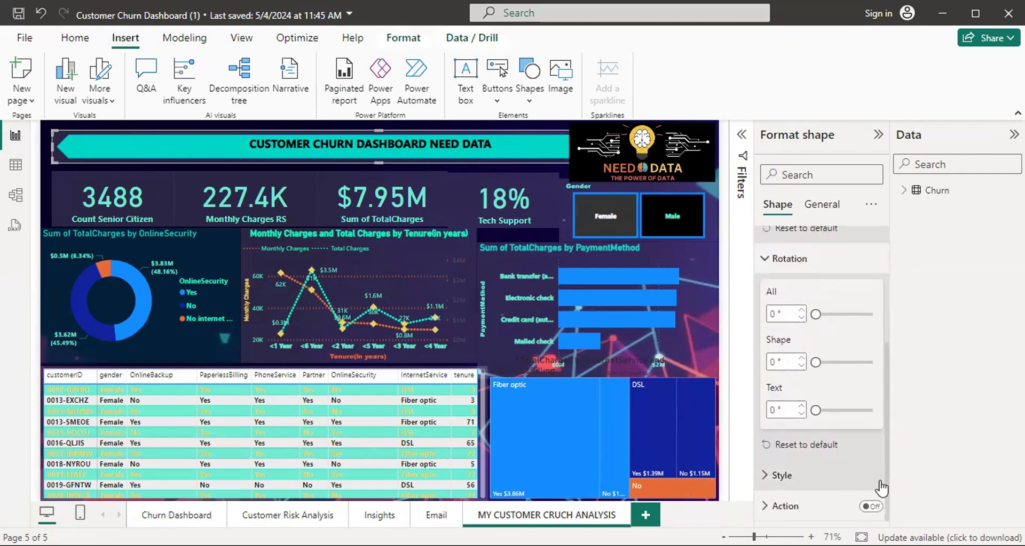
left_click(763, 477)
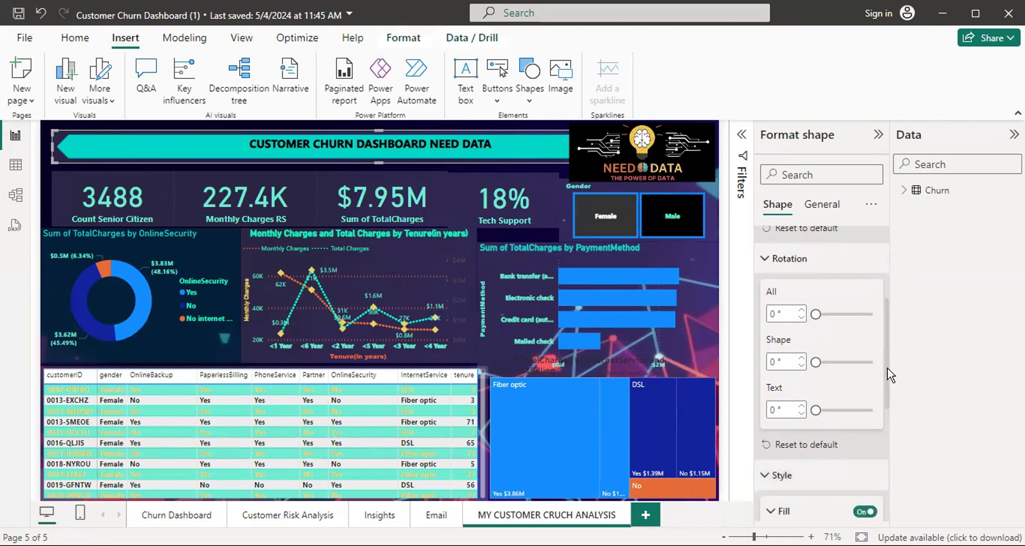
scroll(888, 379, "down", 4)
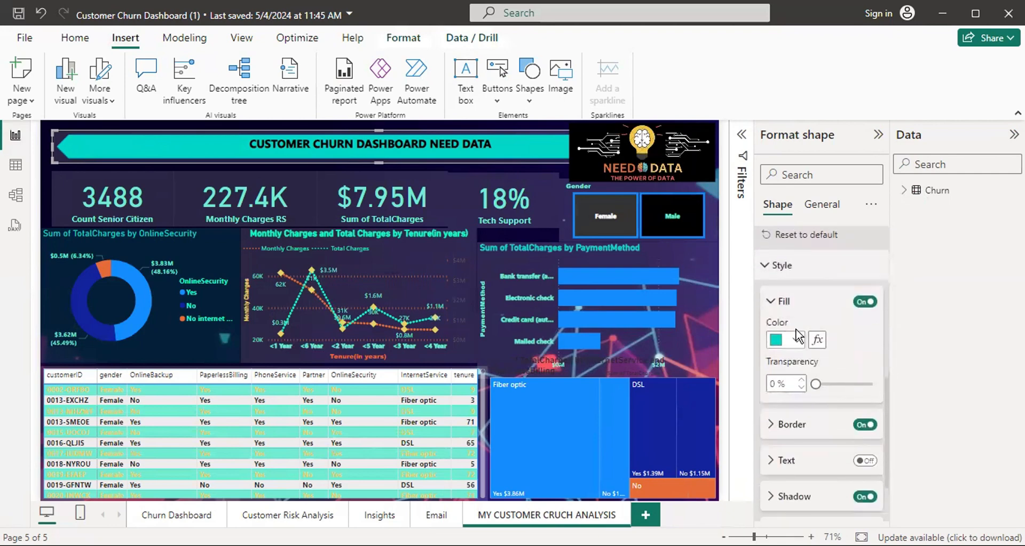
Try orange and blue fill colors on the title banner, and return its fill to teal
left_click(796, 341)
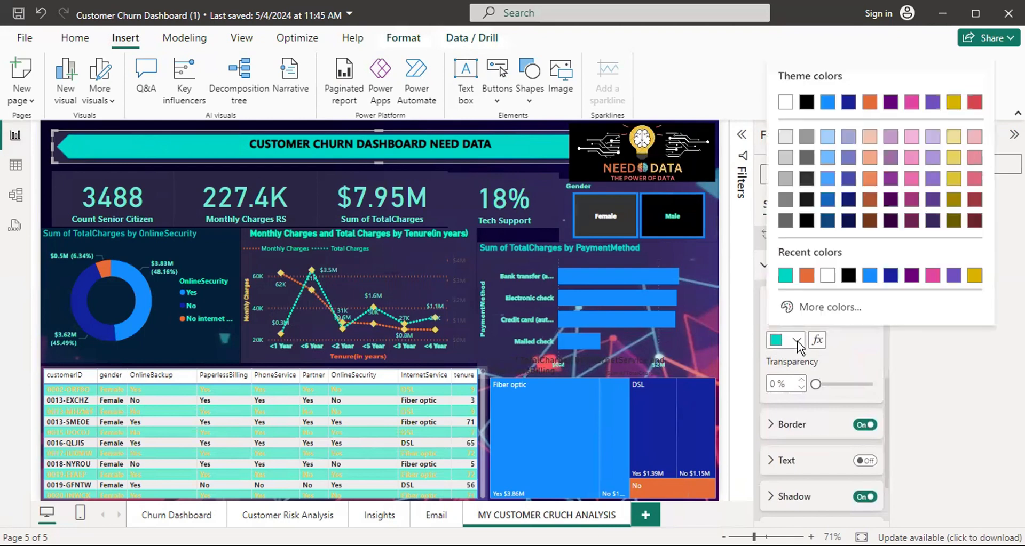
left_click(807, 277)
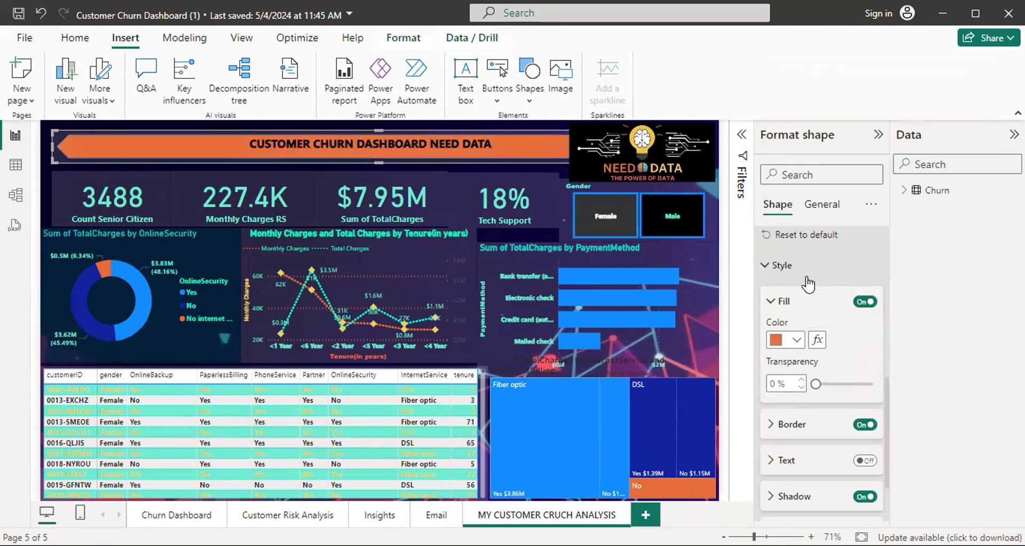
left_click(796, 341)
left_click(868, 278)
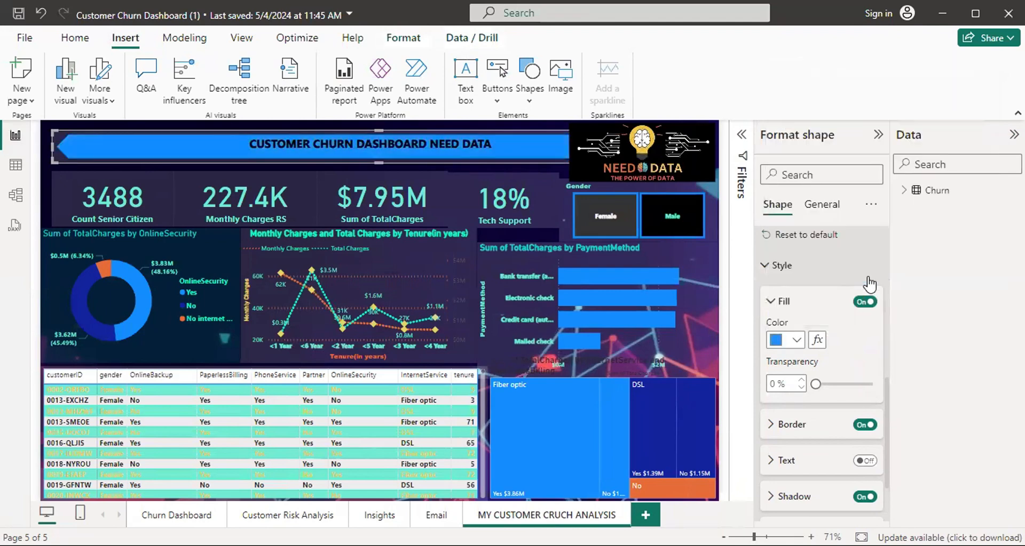
left_click(795, 341)
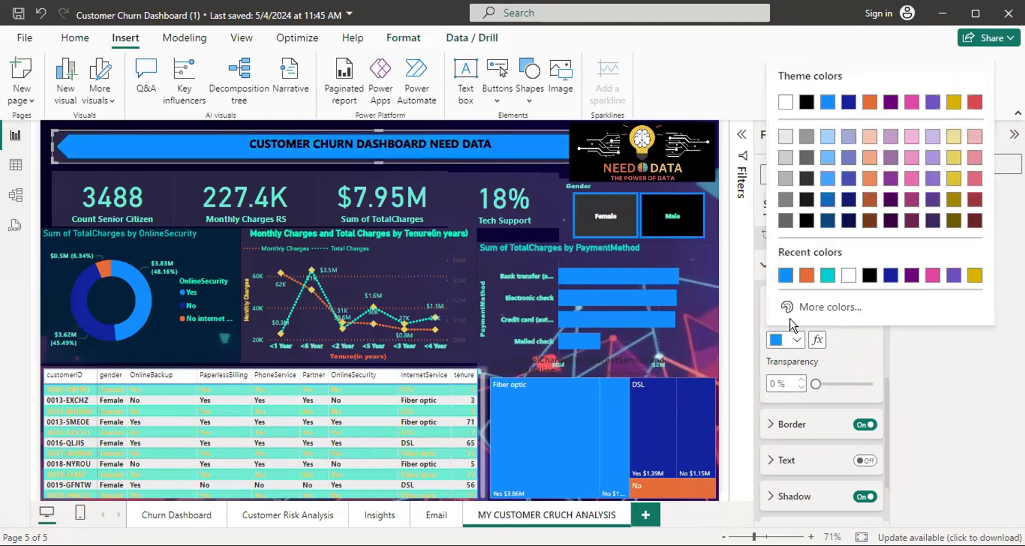
left_click(827, 276)
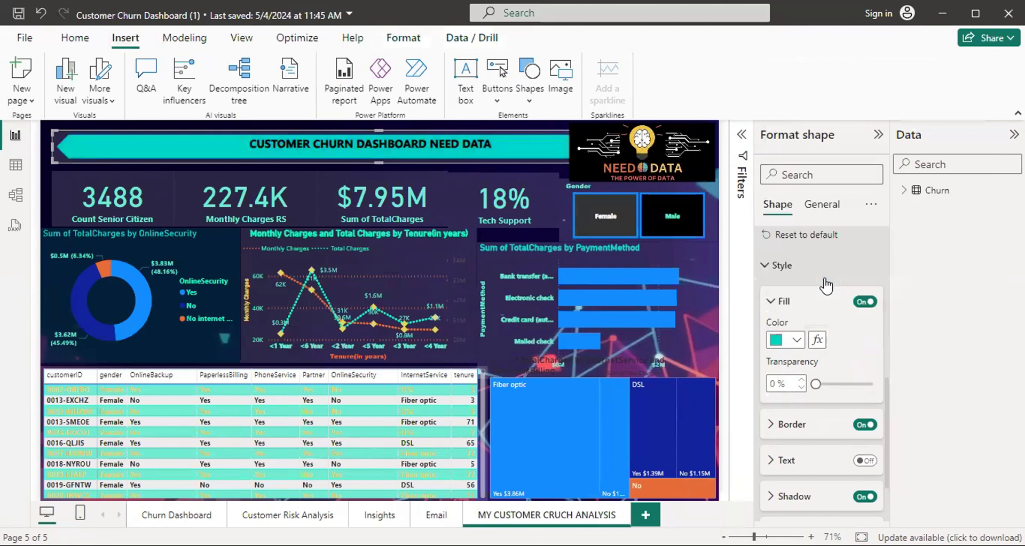
Review the banner's border and remaining style options, and select the dashboard title text box
left_click(774, 426)
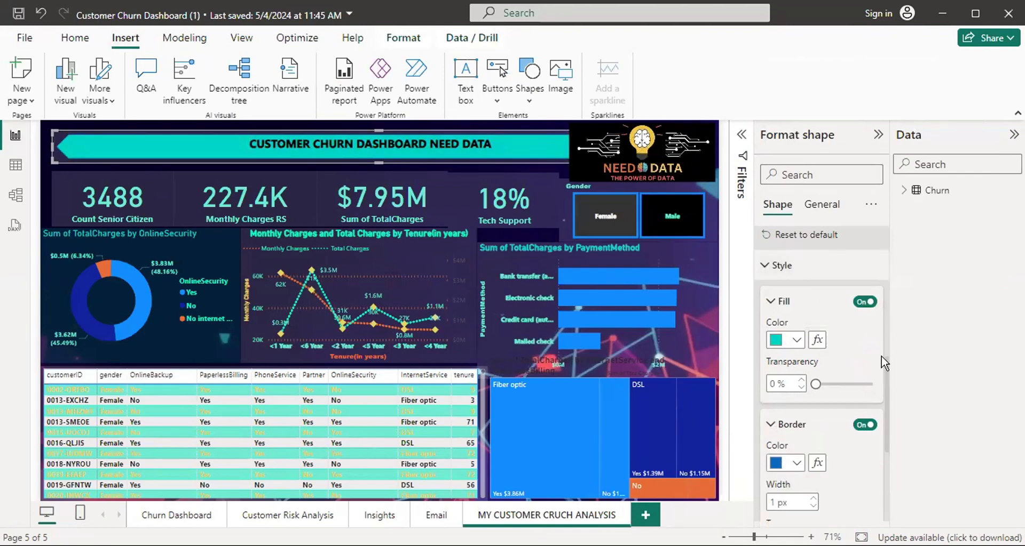
left_click_drag(892, 385, 888, 462)
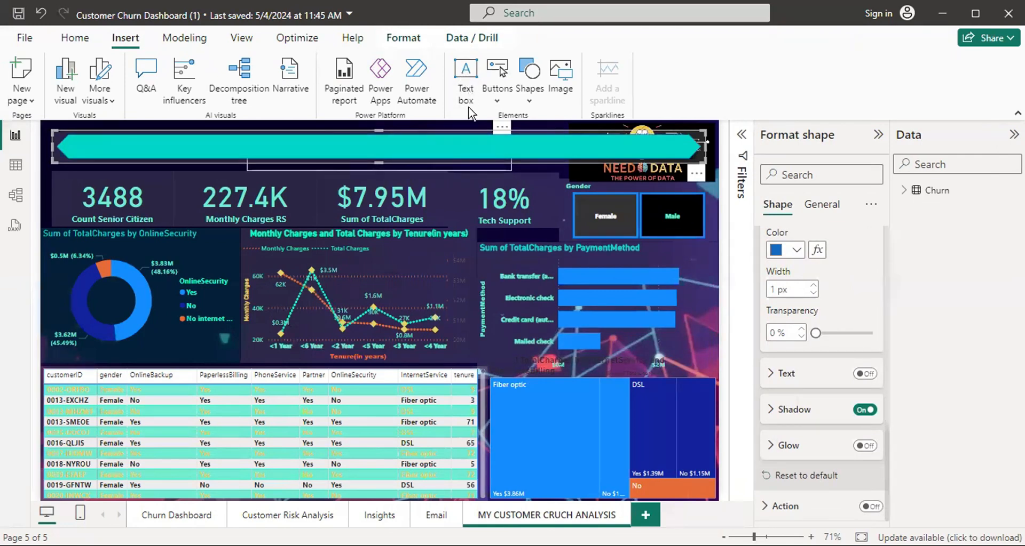
left_click(299, 162)
left_click(364, 143)
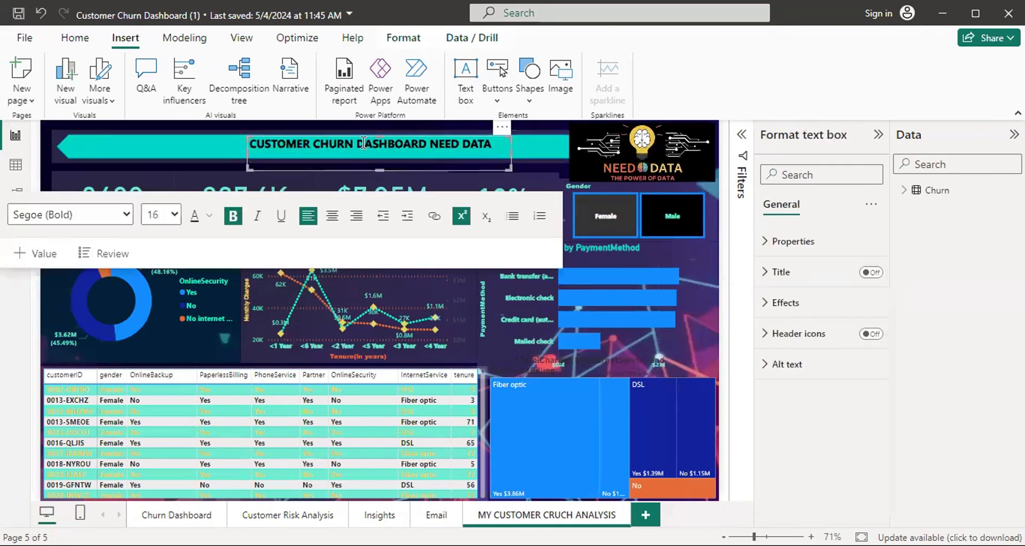
Try inserting and erasing a few "j" characters after CUSTOMER in the dashboard title, and deselect the text box
left_click(311, 144)
type("jjjj")
key("BackSpace")
key("BackSpace")
key("BackSpace")
key("BackSpace")
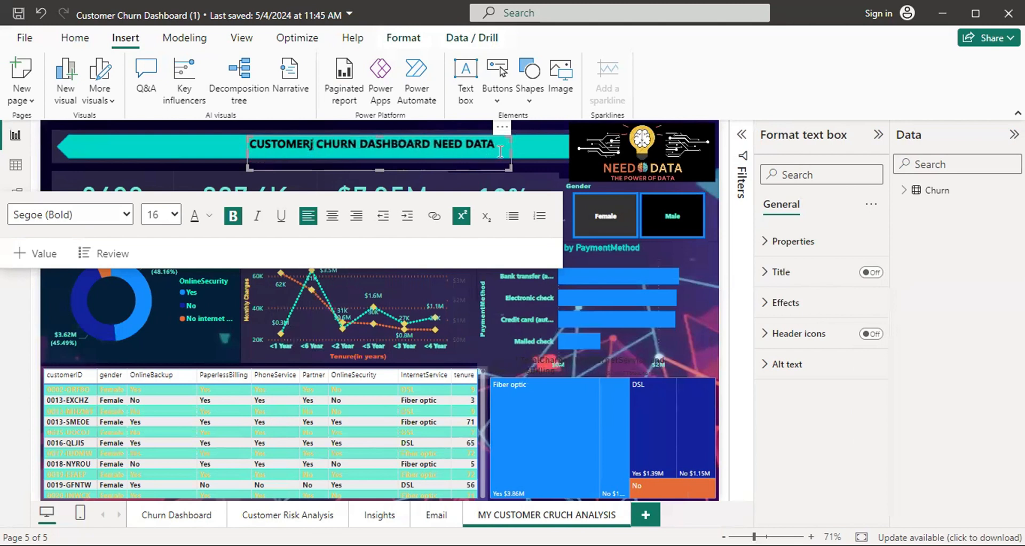
left_click(524, 154)
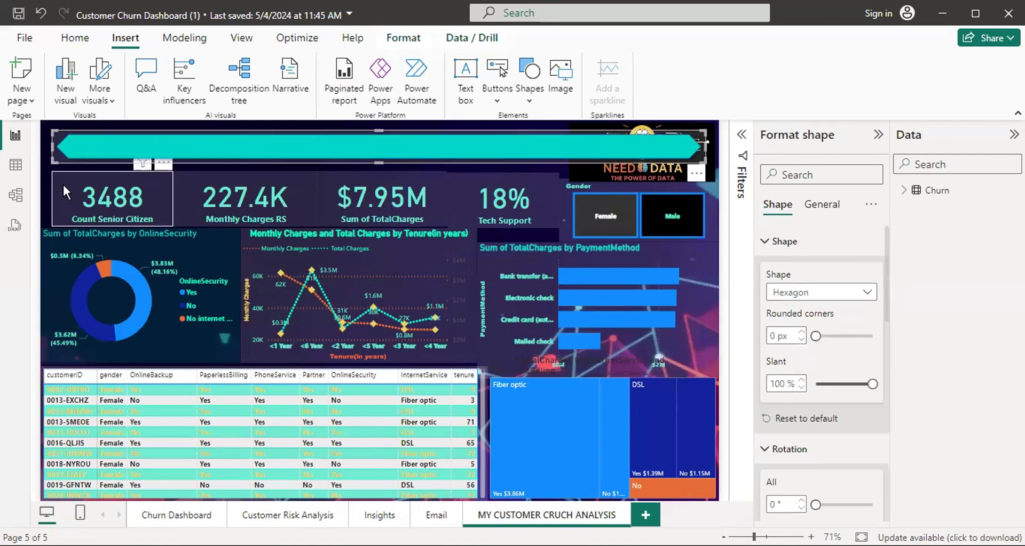
left_click(44, 192)
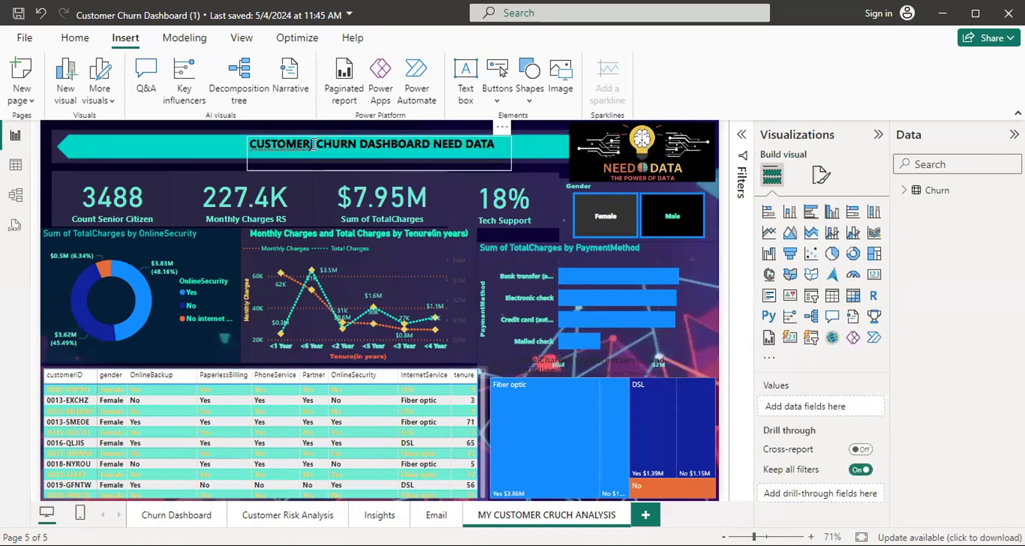
Examine the title text box's properties, effects and text formatting options, and select its whole text
left_click(818, 179)
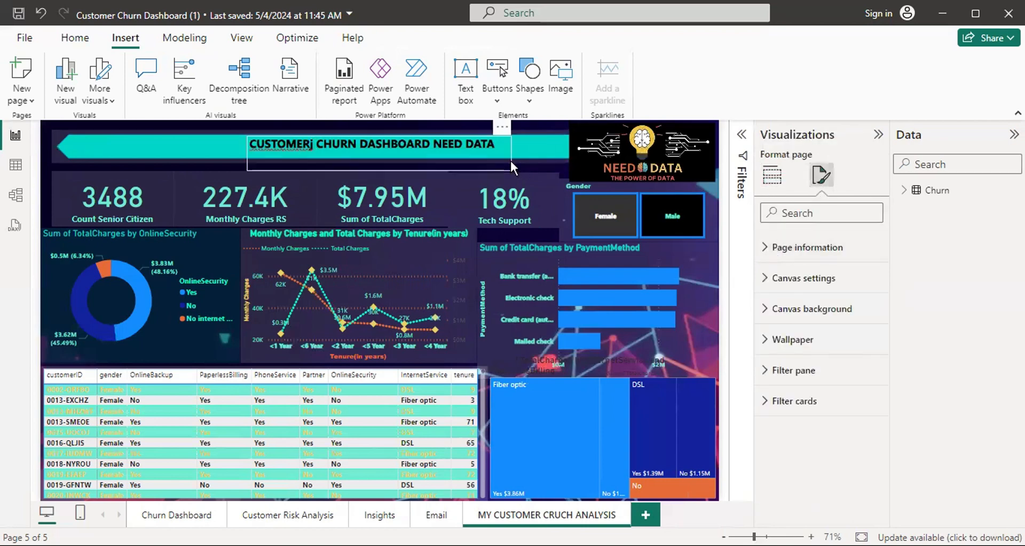
left_click(491, 151)
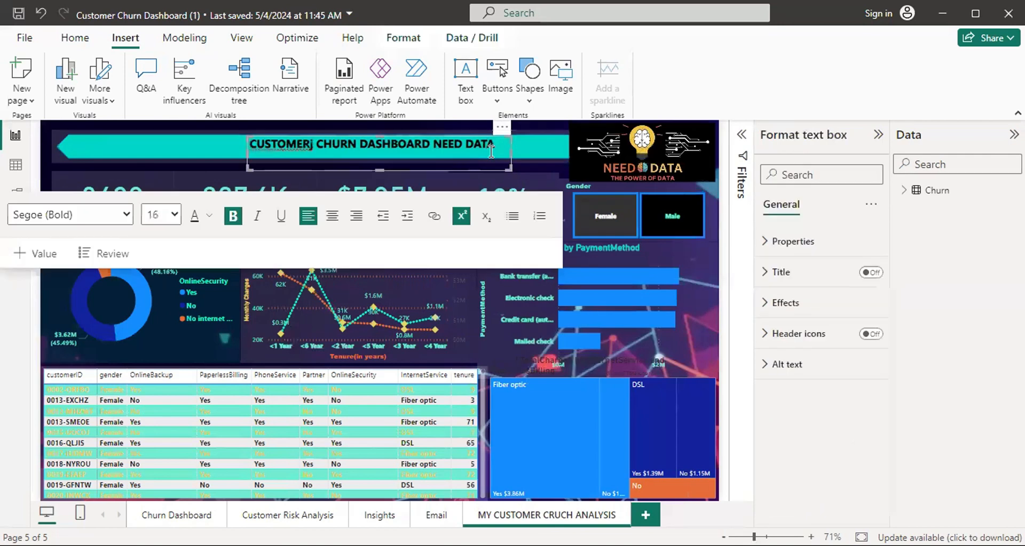
left_click(764, 244)
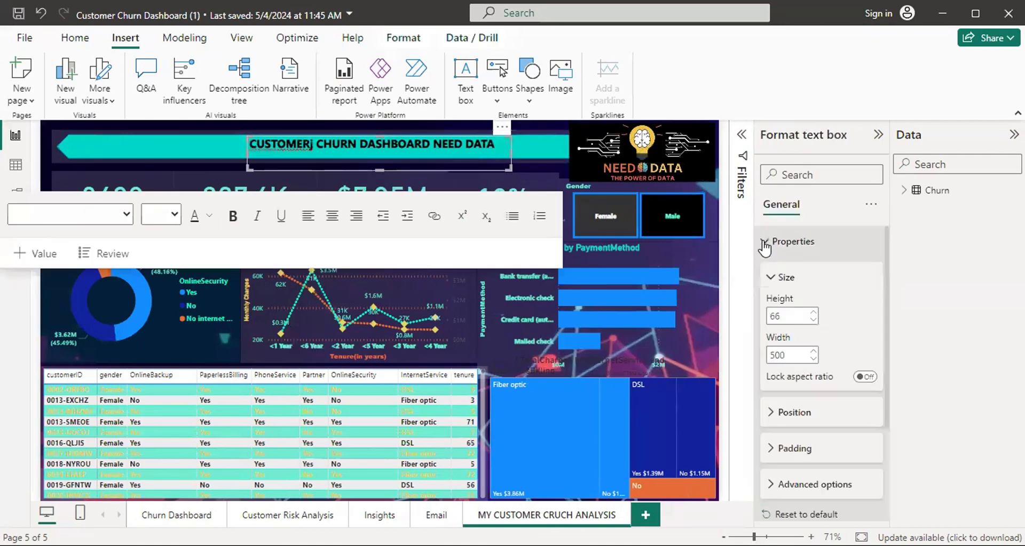
left_click(765, 242)
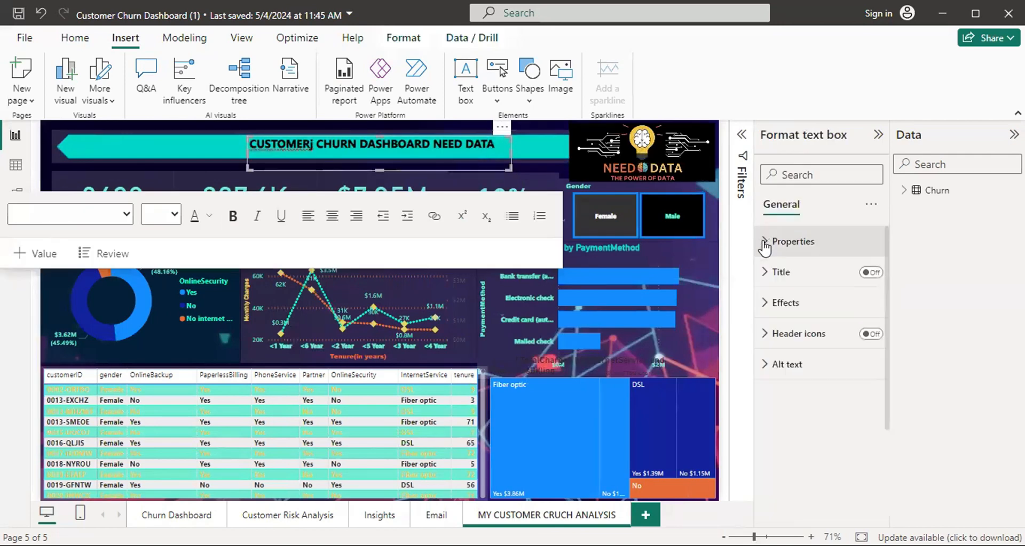
left_click(767, 305)
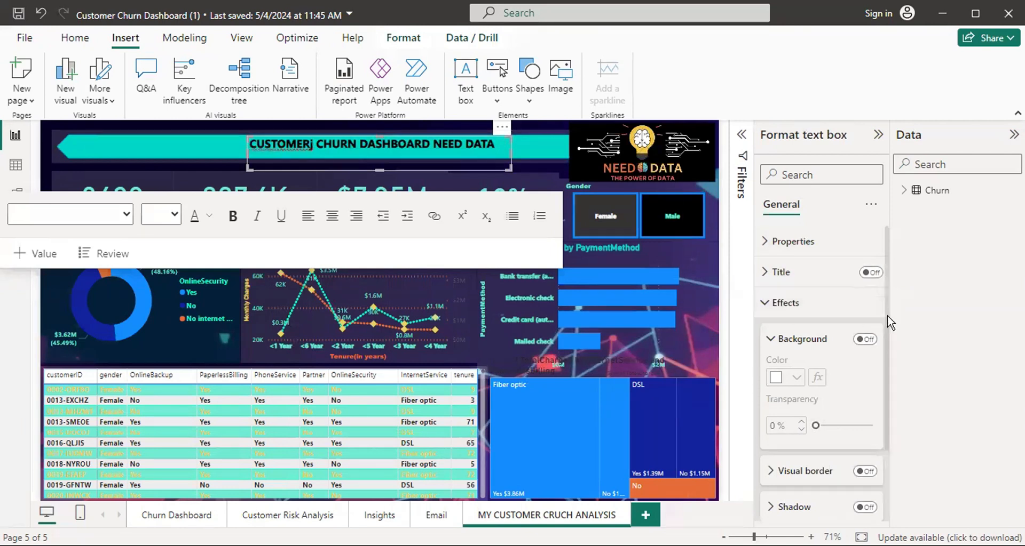
scroll(879, 441, "down", 3)
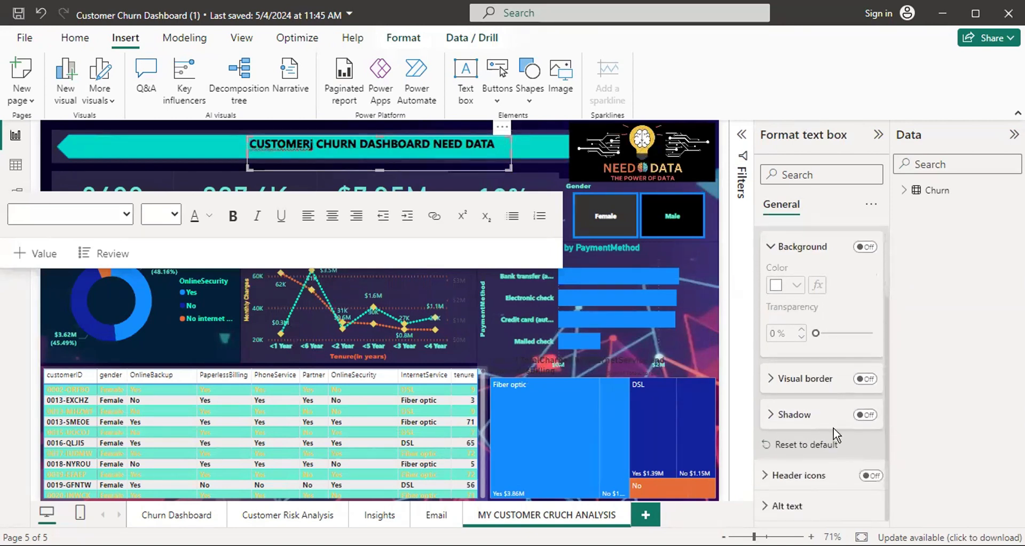
left_click(770, 379)
left_click(769, 379)
left_click(235, 218)
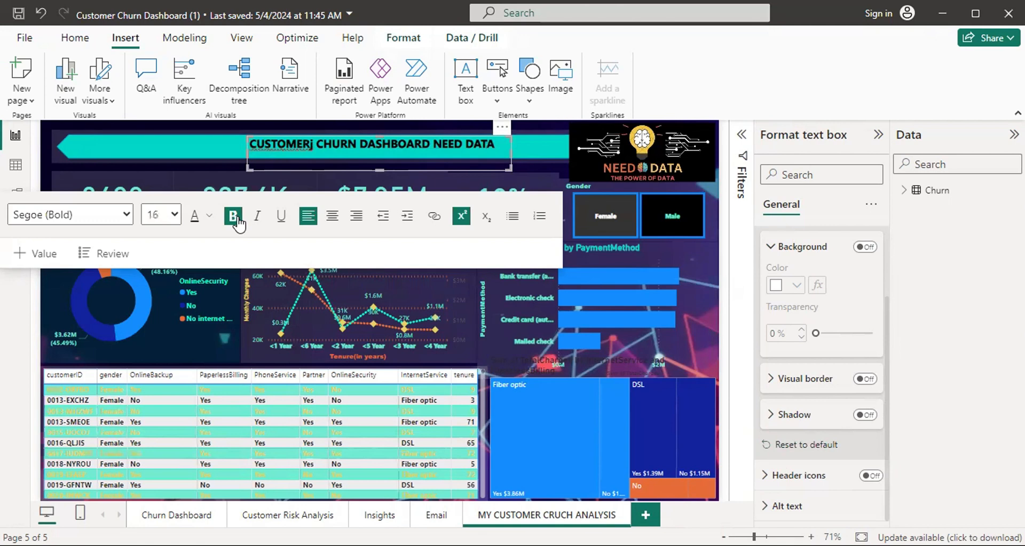
triple_click(314, 146)
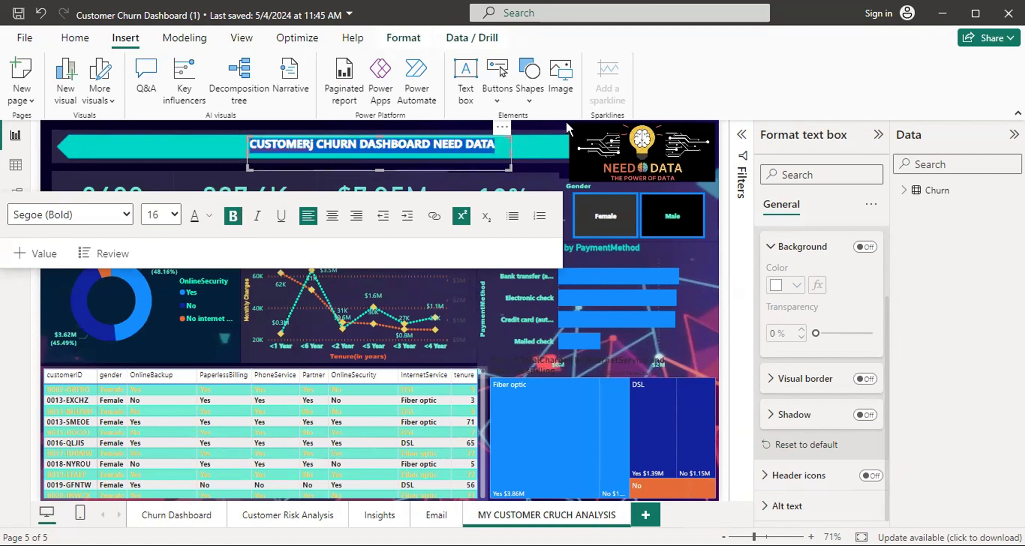
Remove the stray "j" after CUSTOMER in the dashboard title, glance at the table data, and deselect the text box on the report page
left_click(201, 171)
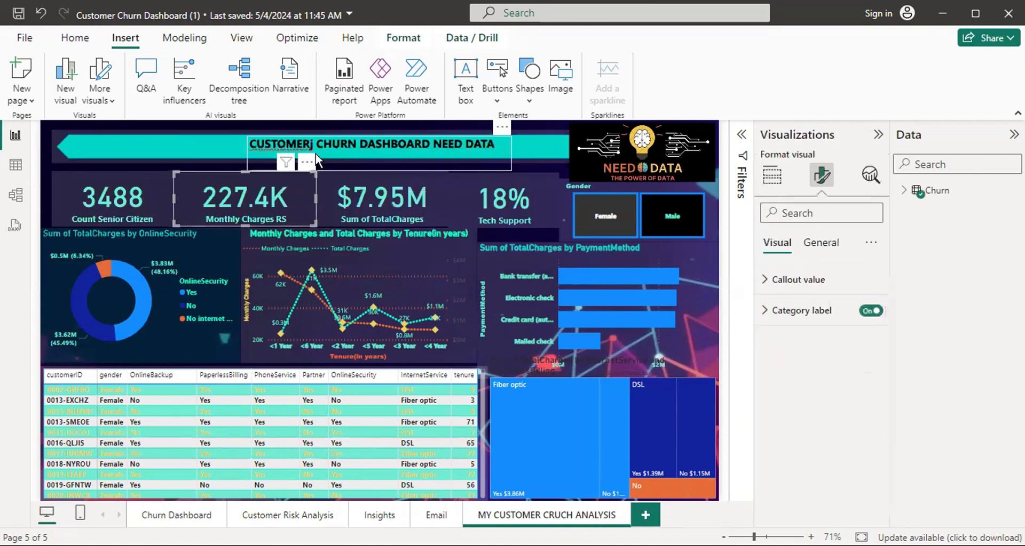
left_click(315, 144)
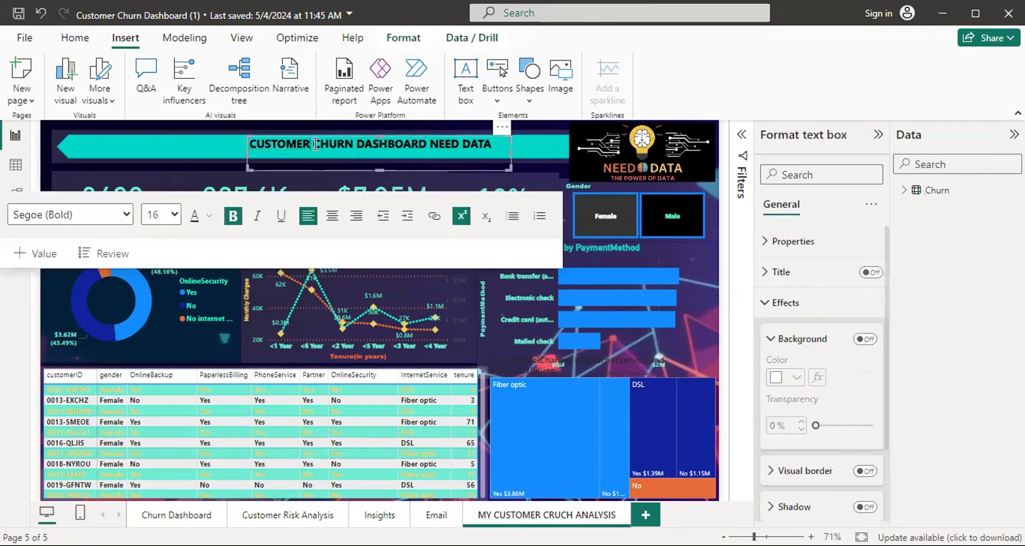
left_click(16, 165)
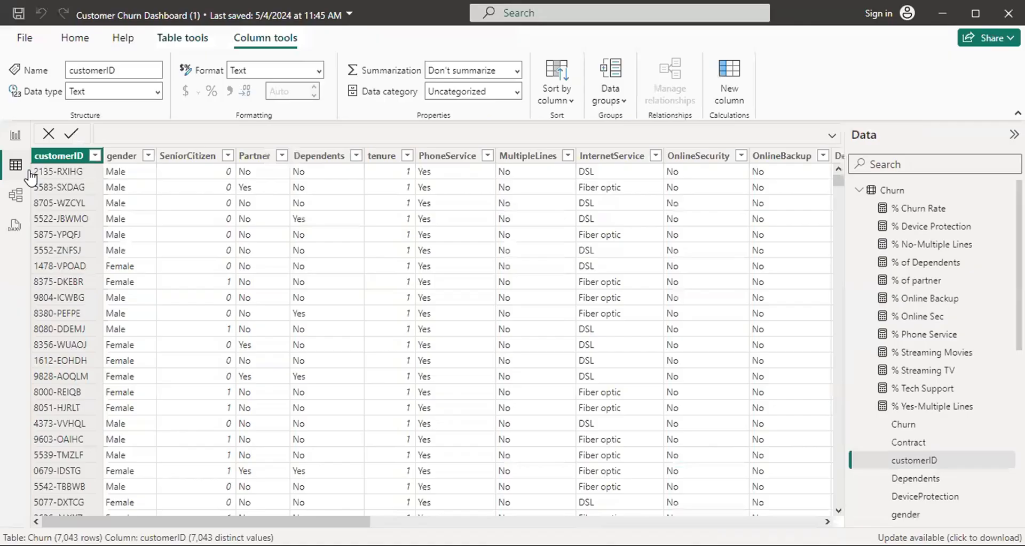
left_click(14, 139)
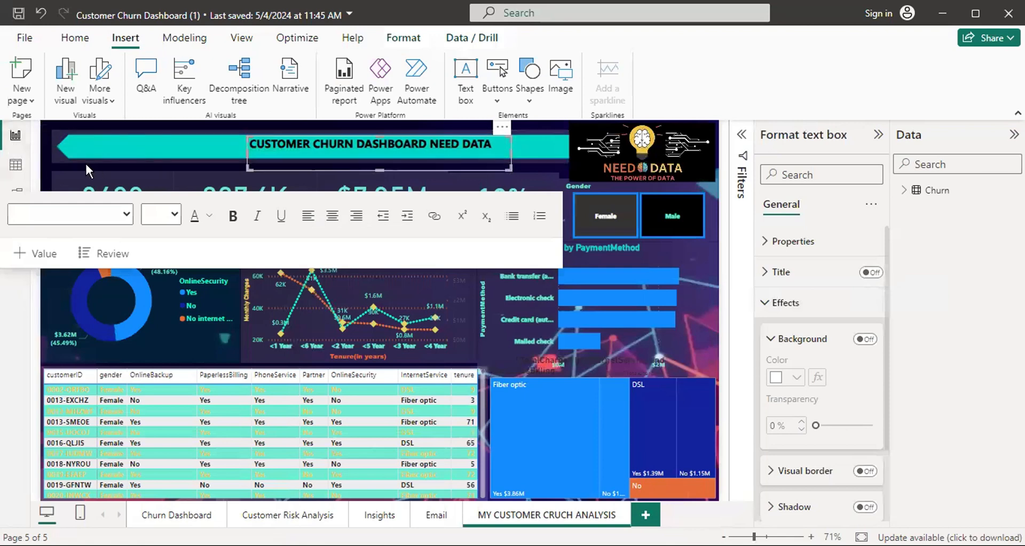
left_click(67, 172)
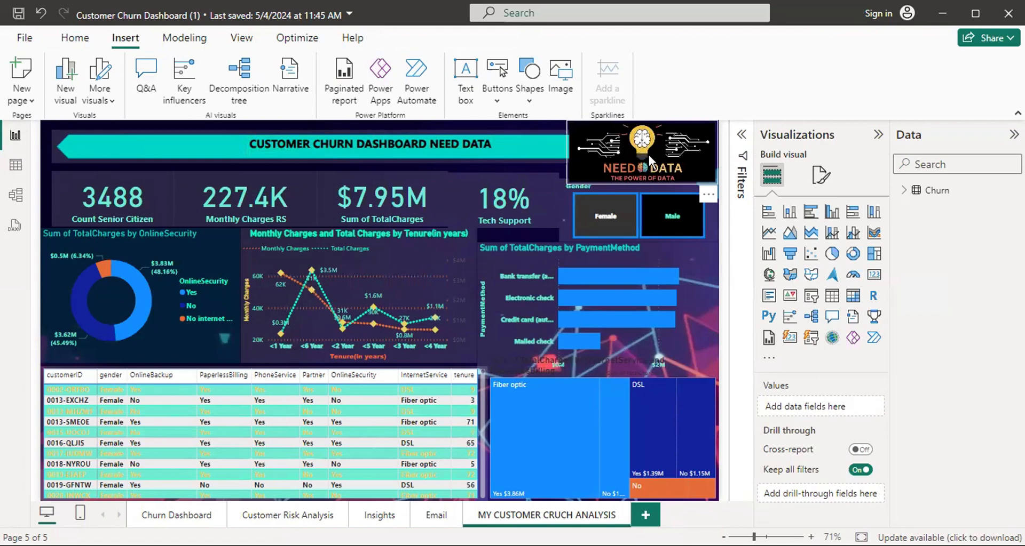
Select the Count Senior Citizen card, and examine its formatting options and the Churn field it uses
left_click(159, 197)
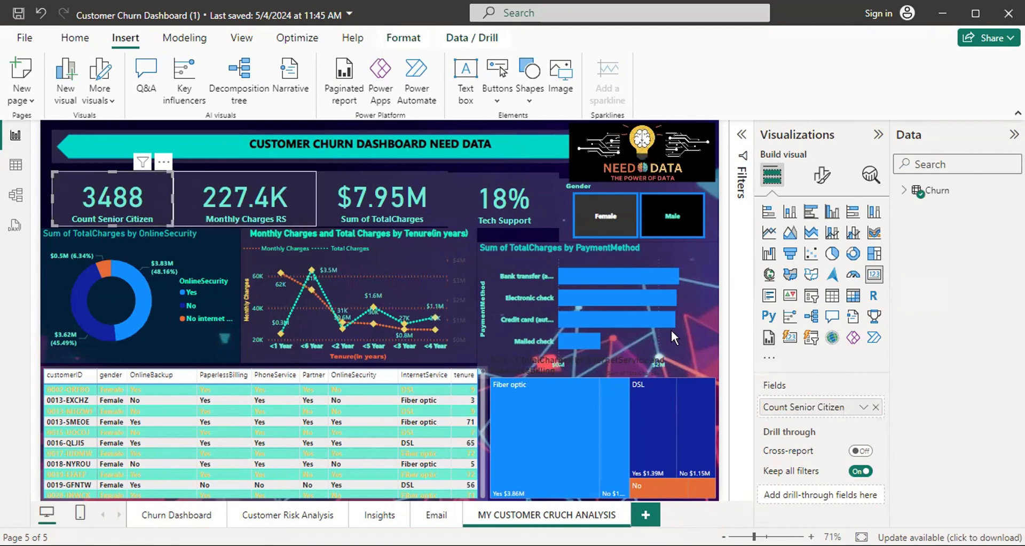
left_click(823, 178)
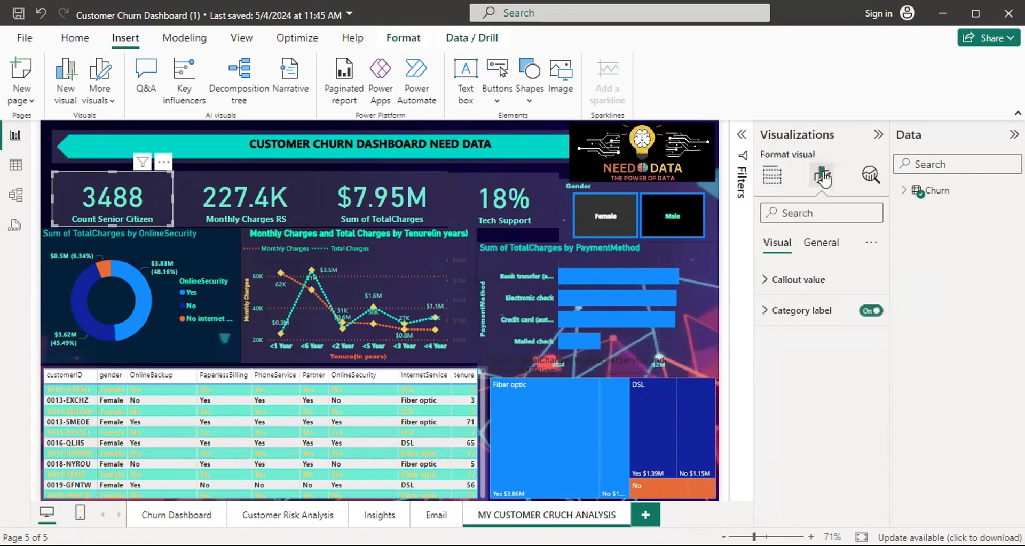
left_click(777, 181)
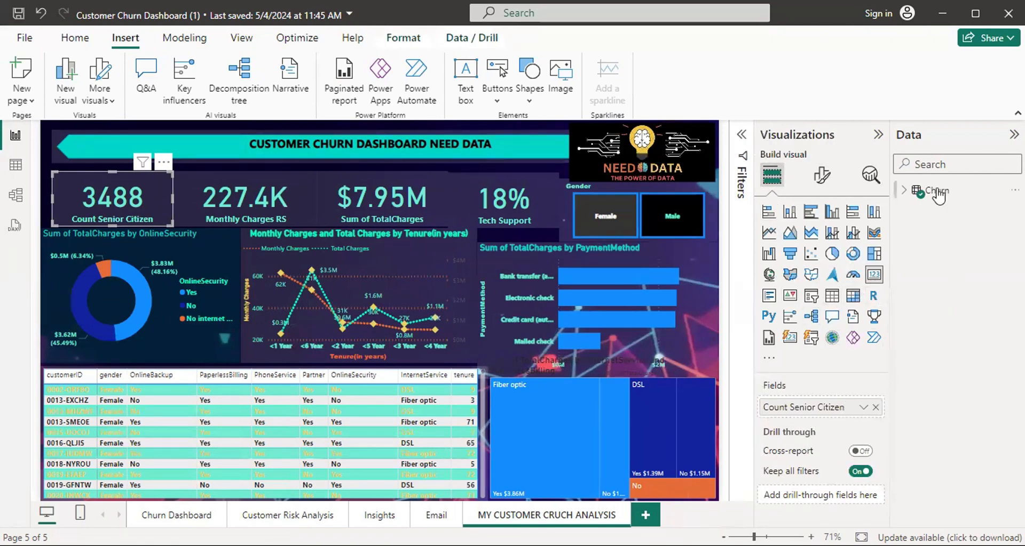
left_click(905, 191)
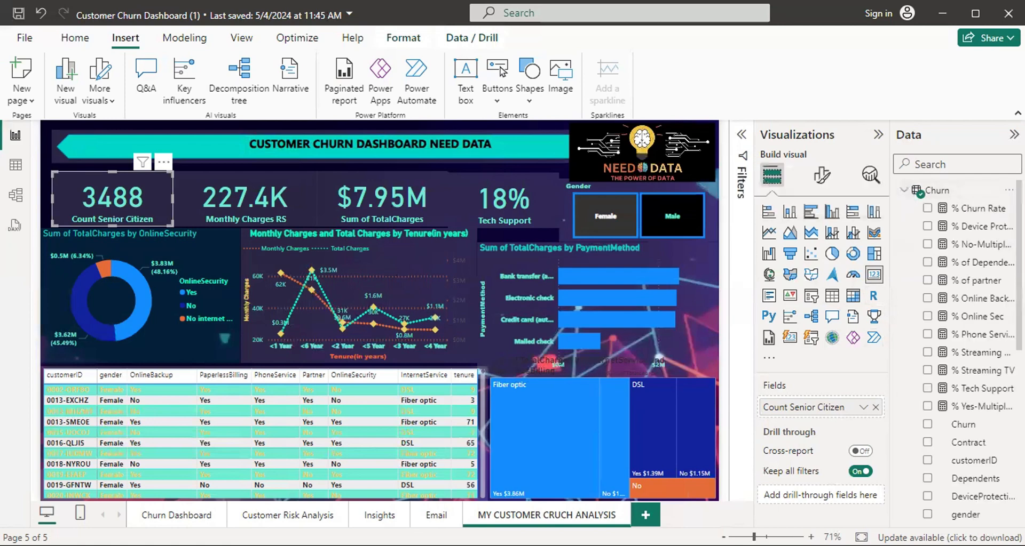
scroll(988, 457, "down", 8)
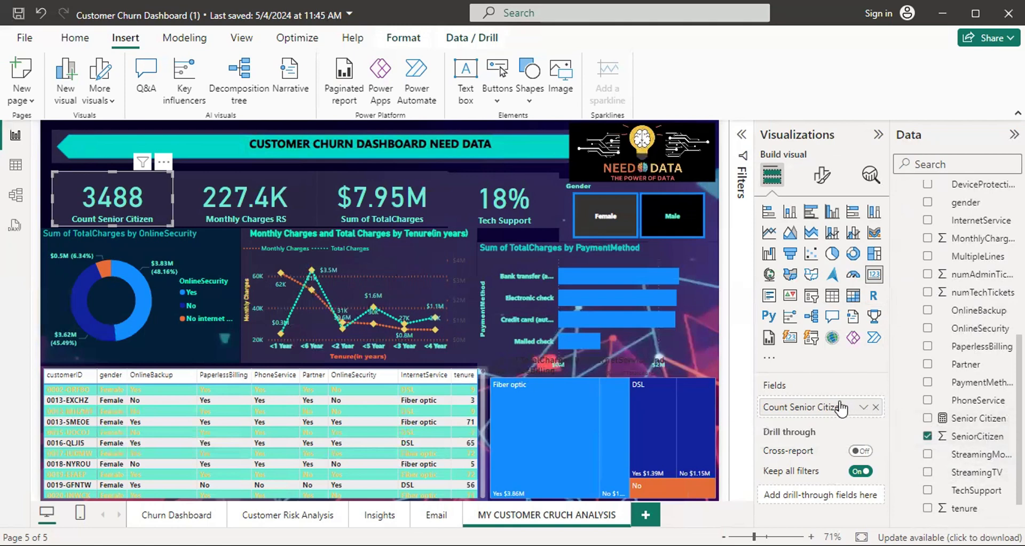
Examine the aggregation and Show value as options for the Count Senior Citizen card's field
left_click(862, 409)
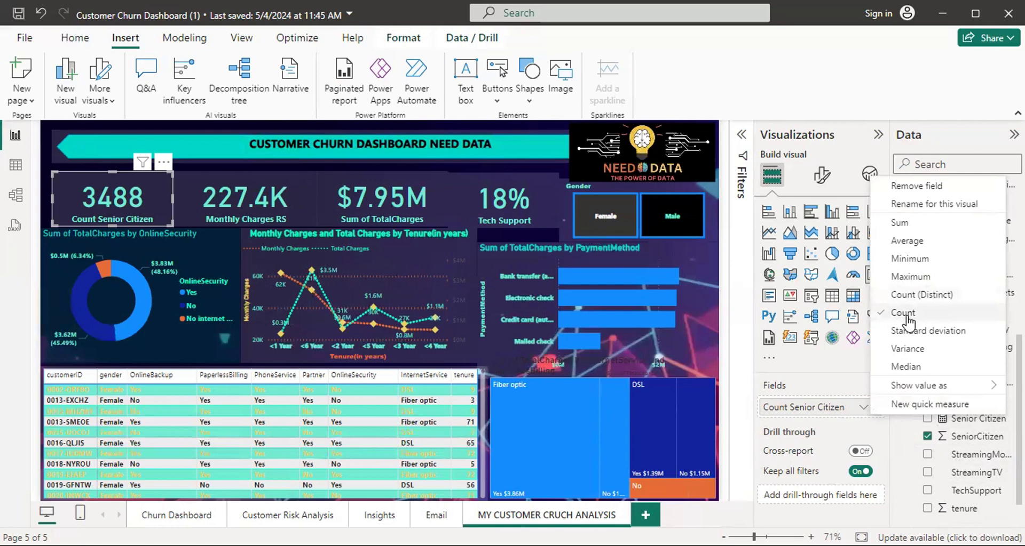
mouse_move(881, 386)
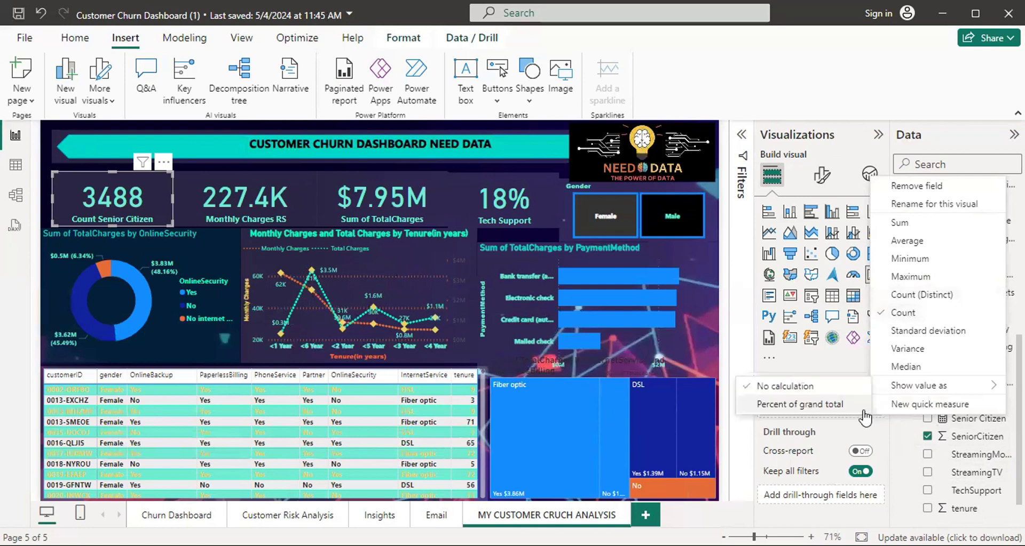
left_click(853, 368)
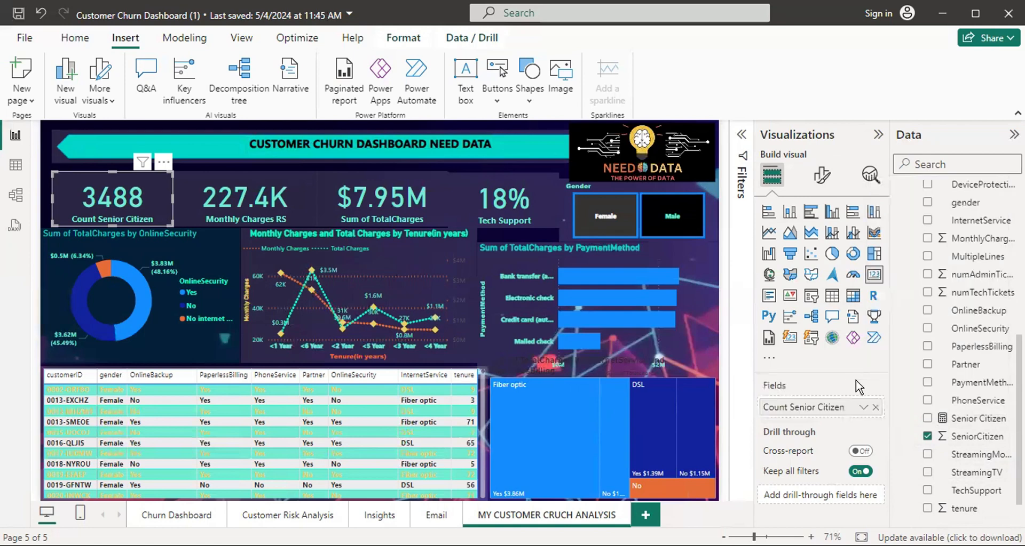
Try the Maximum, Minimum and Average aggregations on the Count Senior Citizen card's field, and return it to Count
left_click(863, 410)
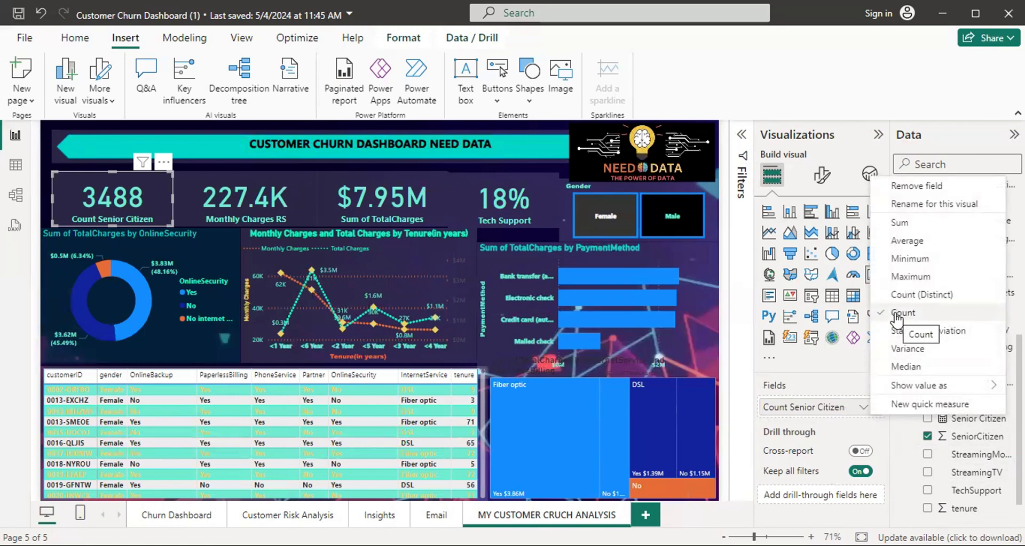
left_click(901, 279)
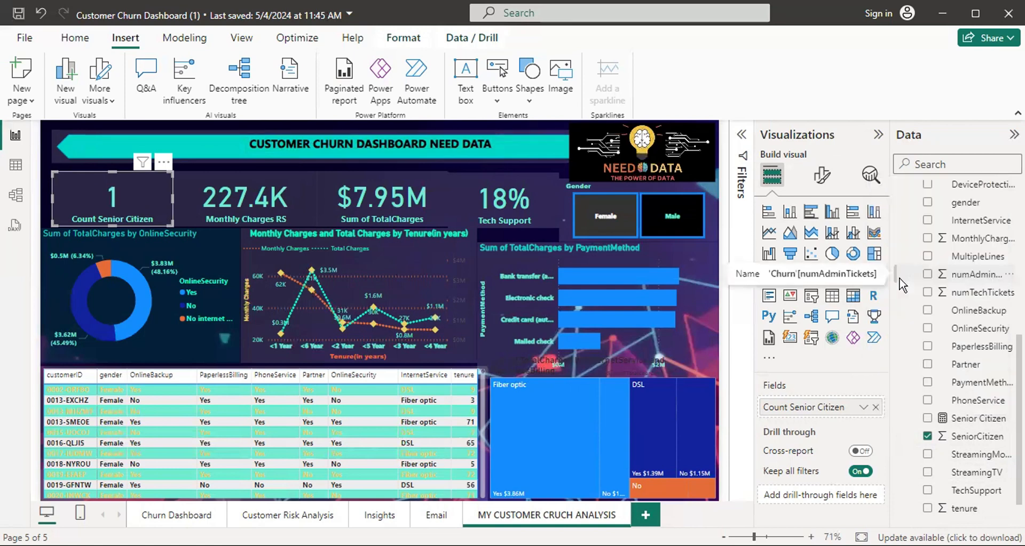
left_click(863, 407)
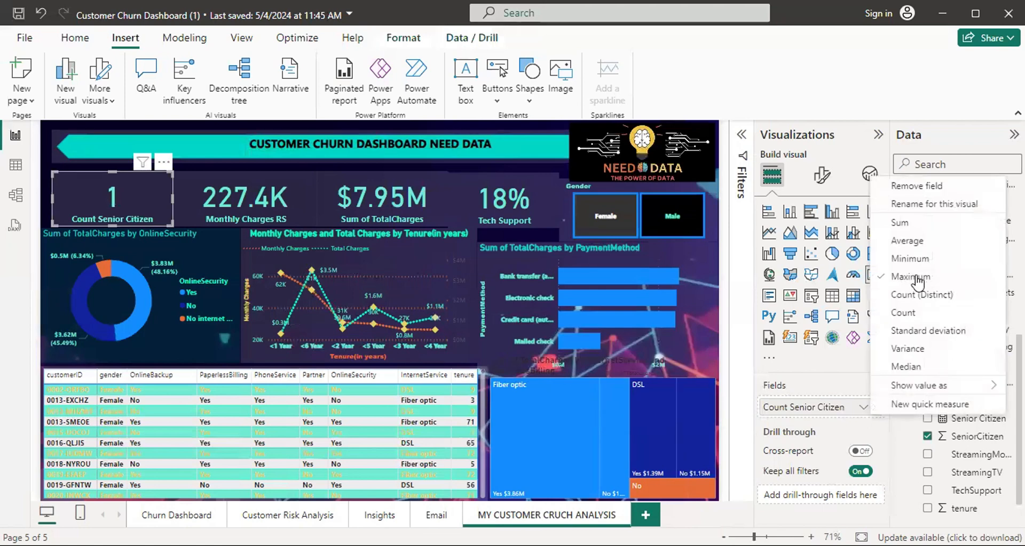
left_click(909, 259)
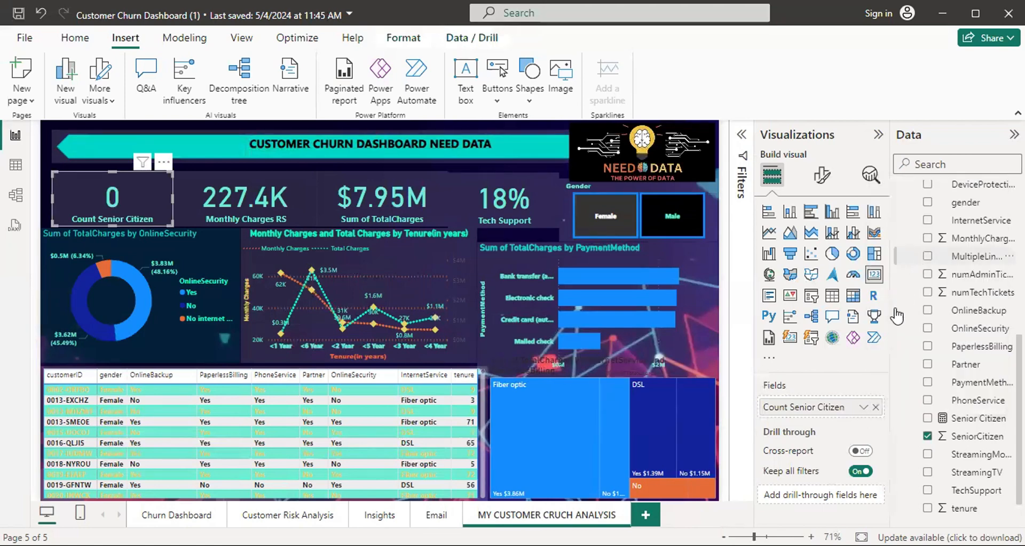
left_click(863, 408)
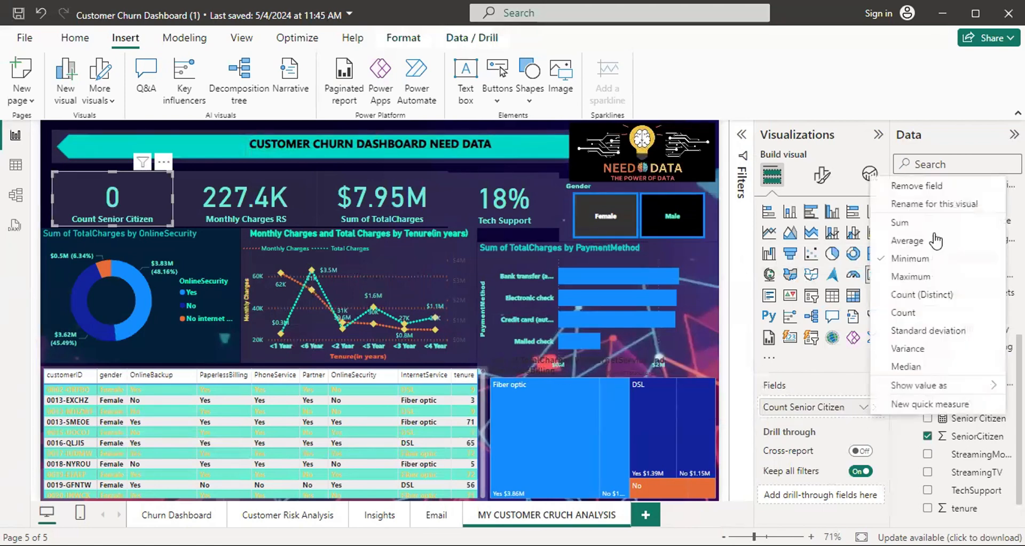
left_click(920, 241)
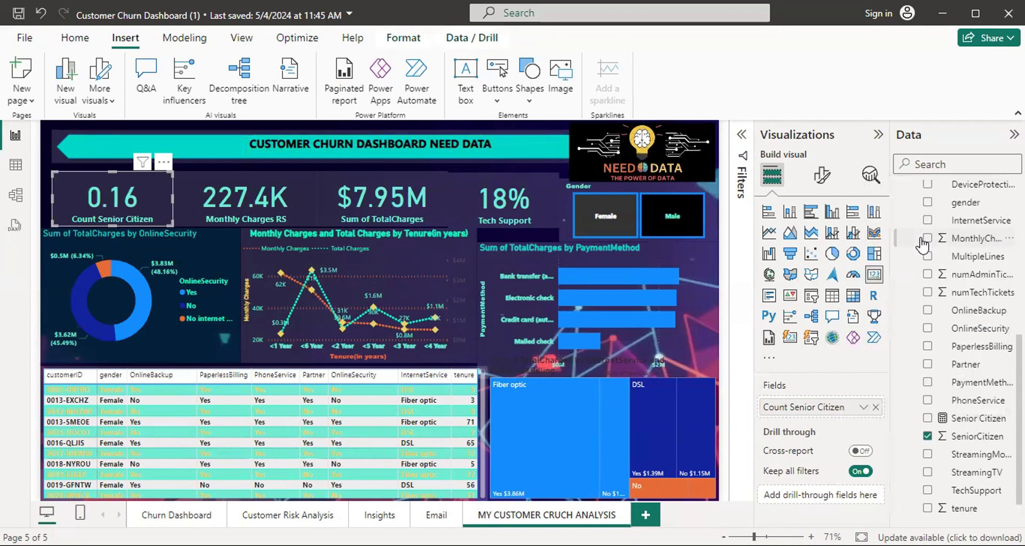
left_click(863, 408)
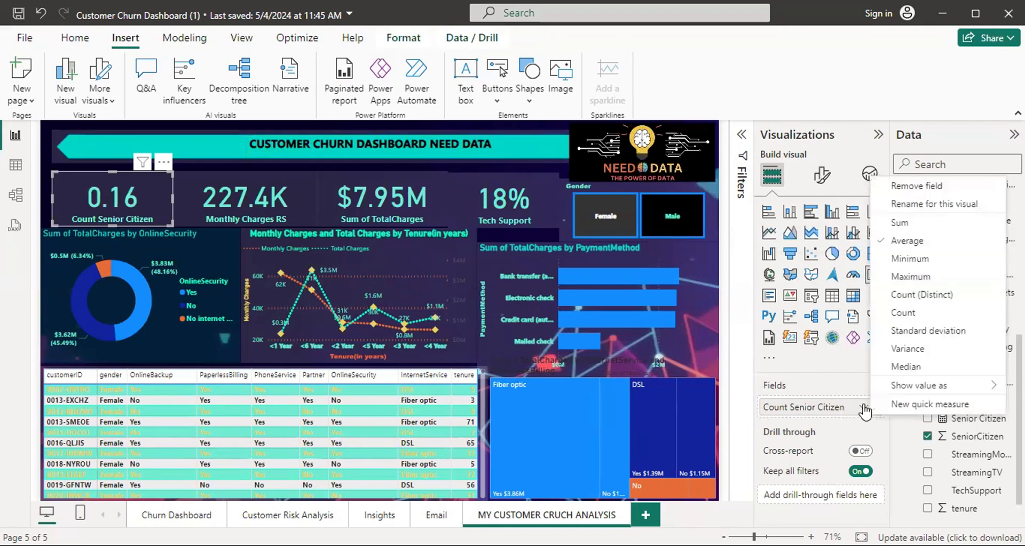
left_click(903, 314)
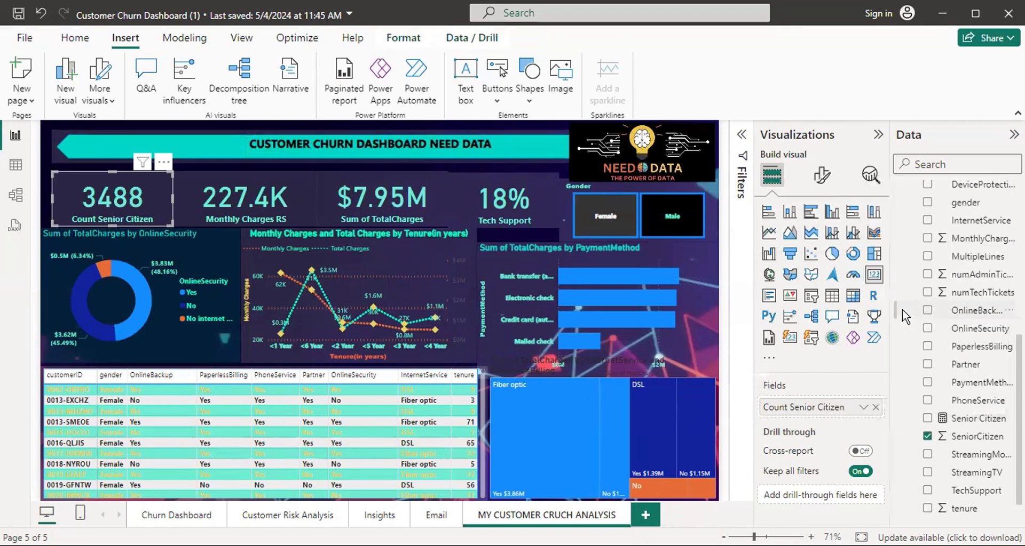
Try the Count (Distinct) aggregation on the Count Senior Citizen card's field, and switch it back to Count
left_click(862, 408)
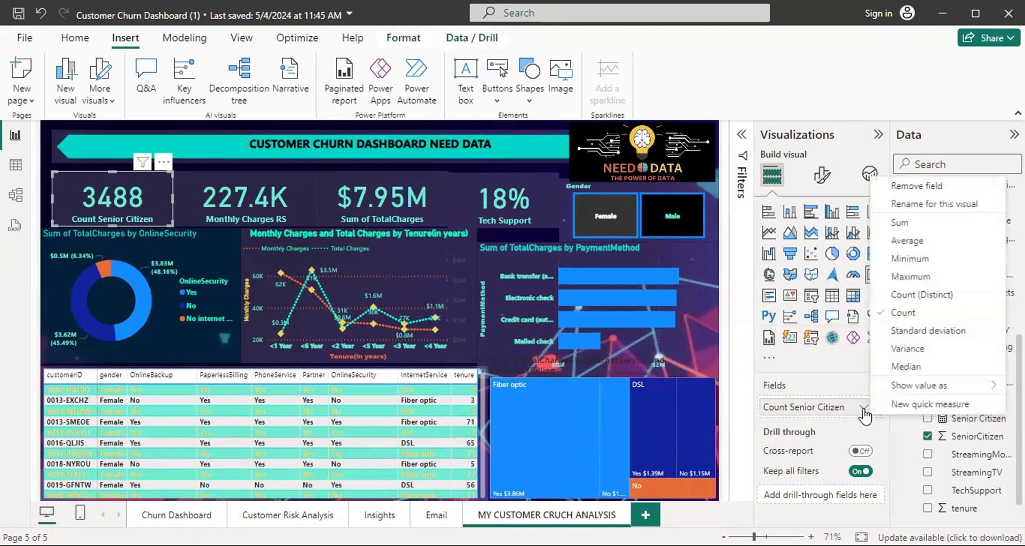
left_click(899, 297)
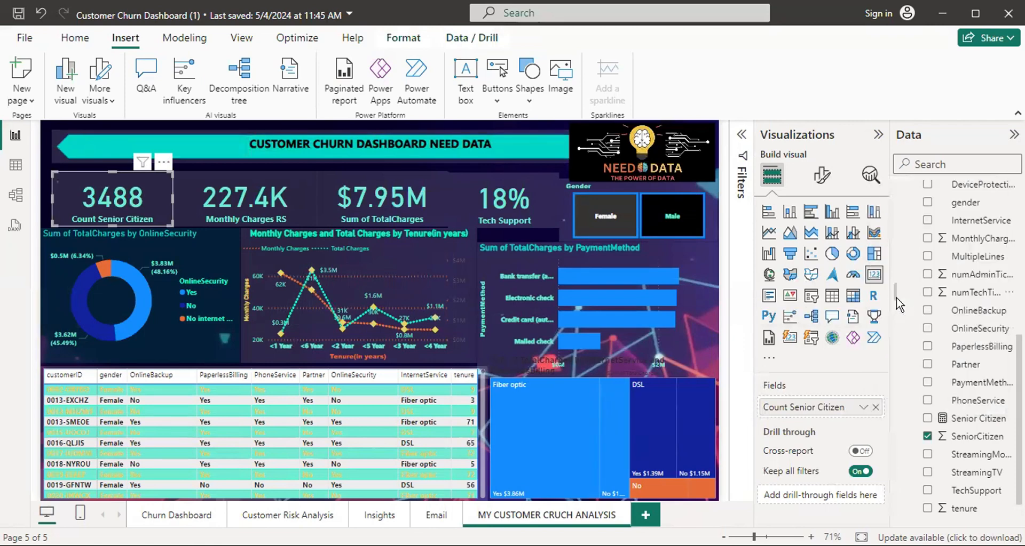
left_click(862, 408)
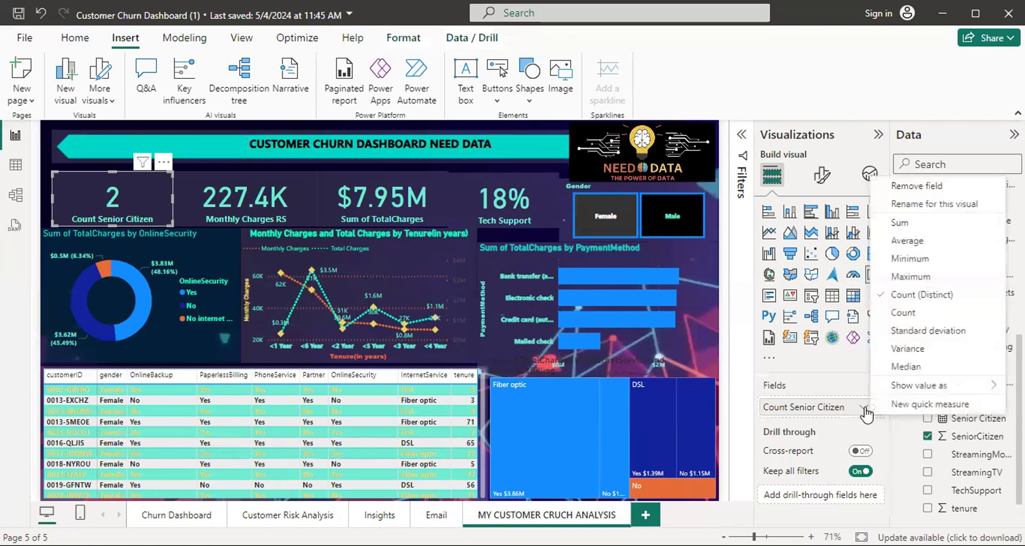
left_click(902, 313)
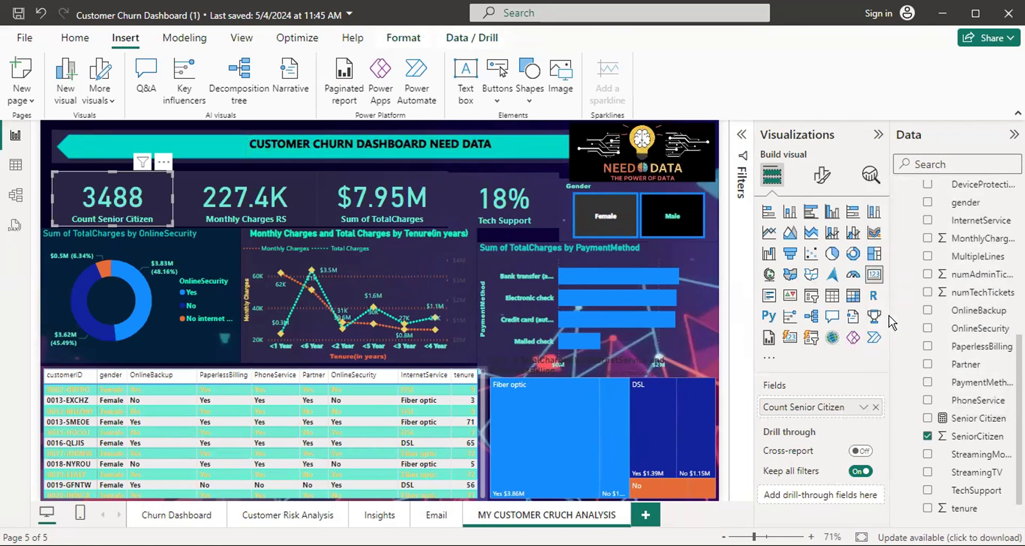
Try orange for the Count Senior Citizen card's callout value, and set its color to the teal from the recent colors
left_click(821, 176)
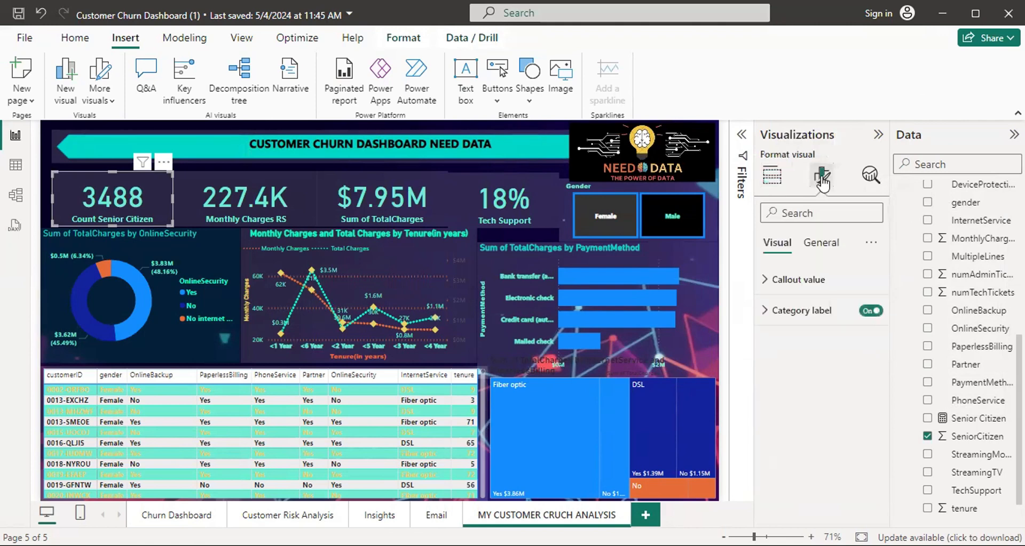
left_click(765, 288)
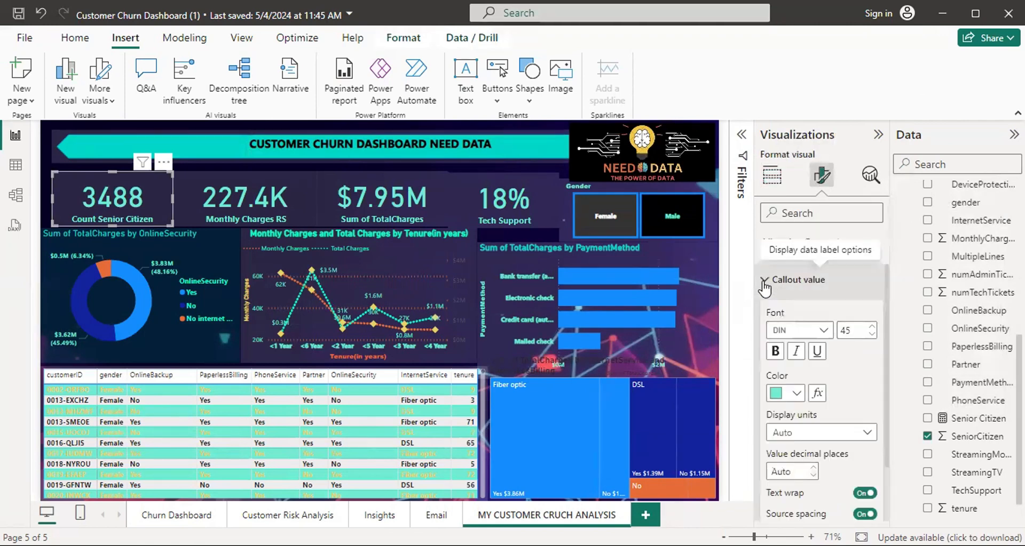
left_click(795, 397)
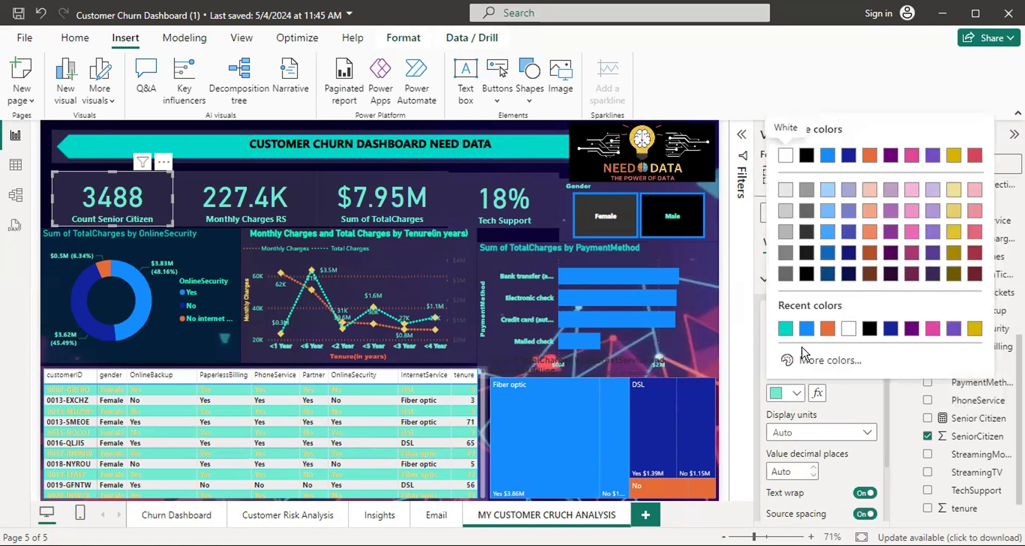
left_click(826, 330)
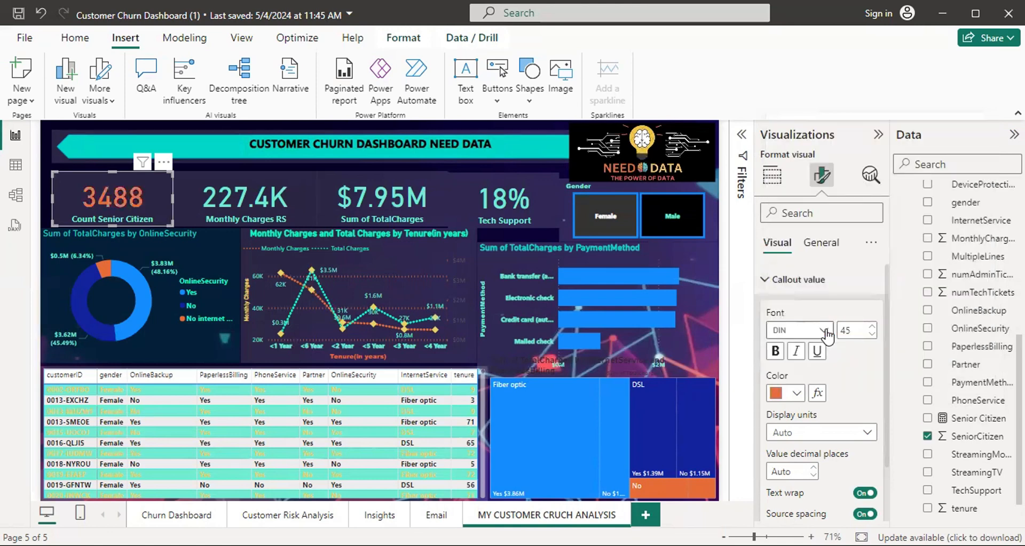
left_click(795, 395)
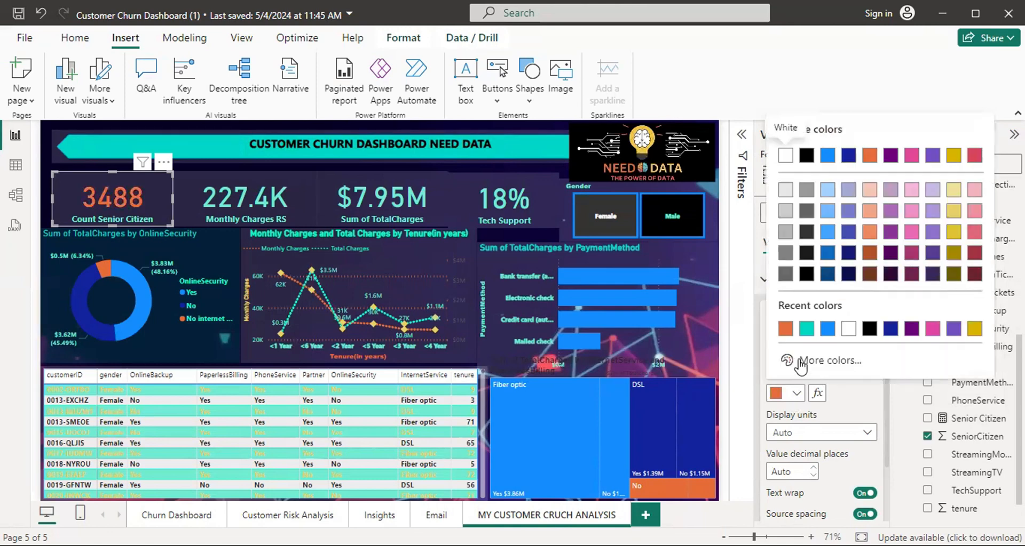
left_click(806, 329)
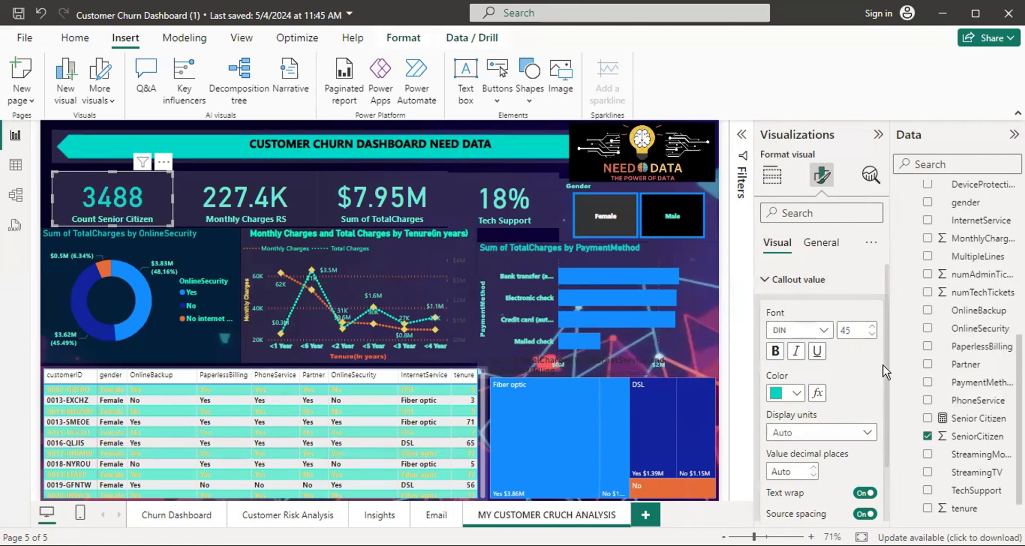
Try Thousands as the callout value's display units on the Count Senior Citizen card, and return them to Auto
scroll(885, 362, "down", 1)
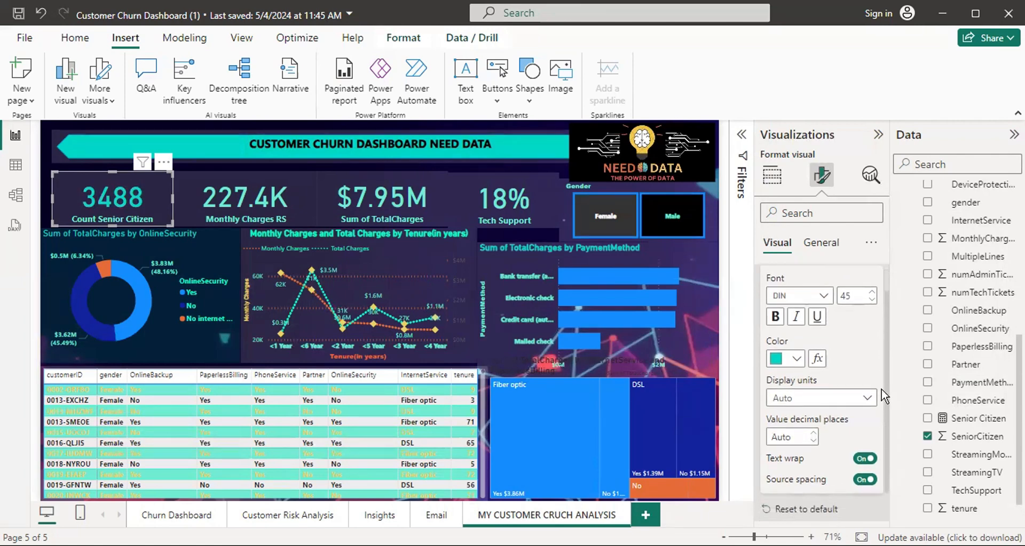
left_click(868, 399)
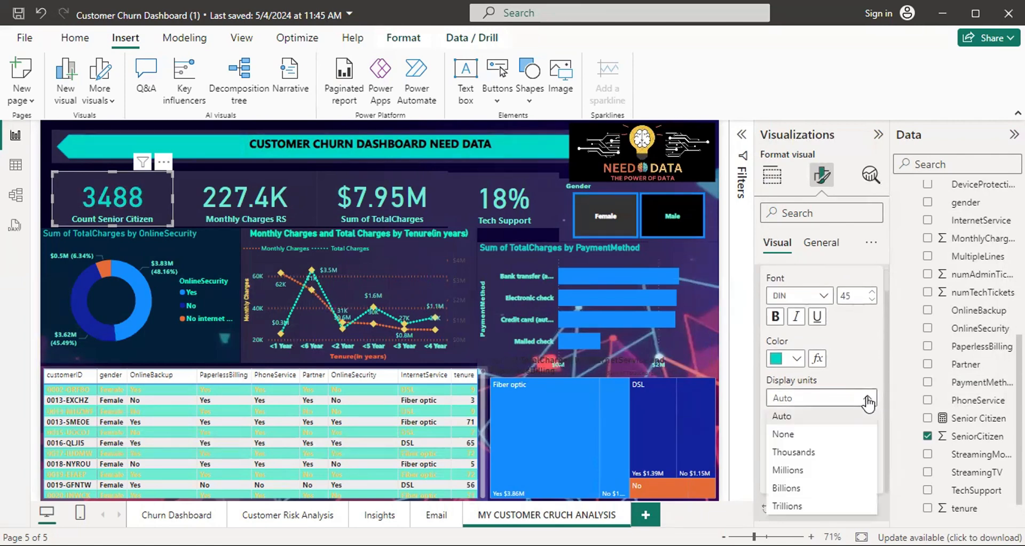
left_click(819, 453)
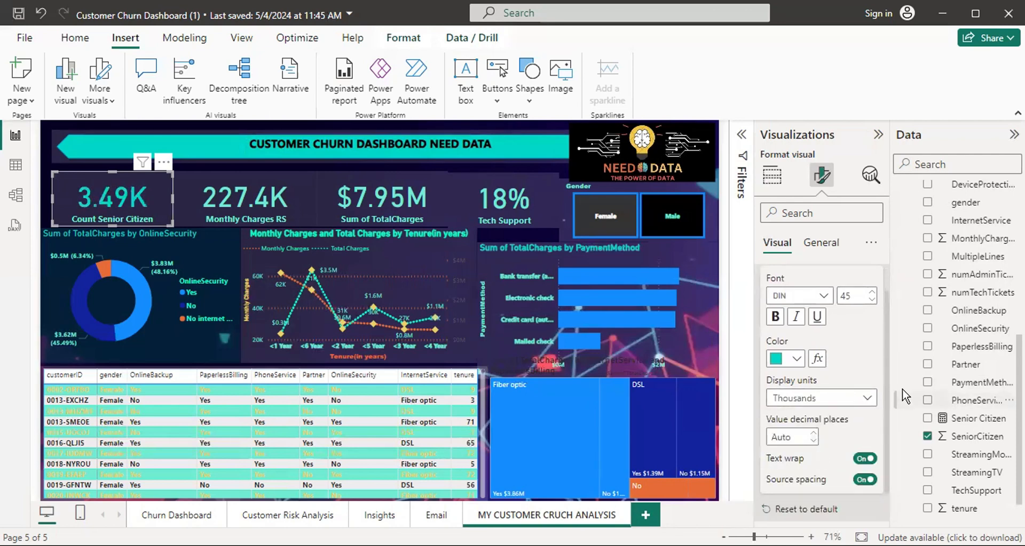
left_click(867, 400)
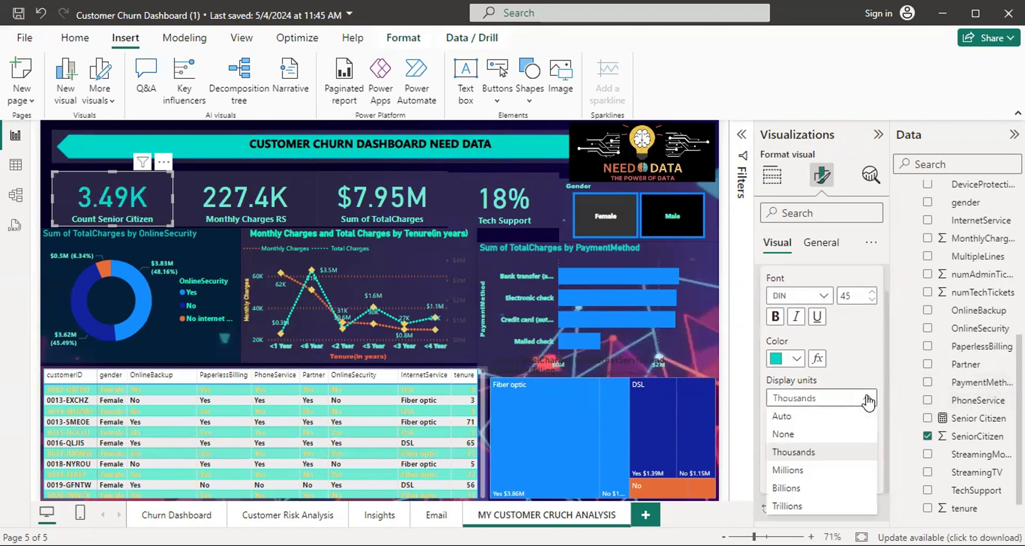
left_click(812, 429)
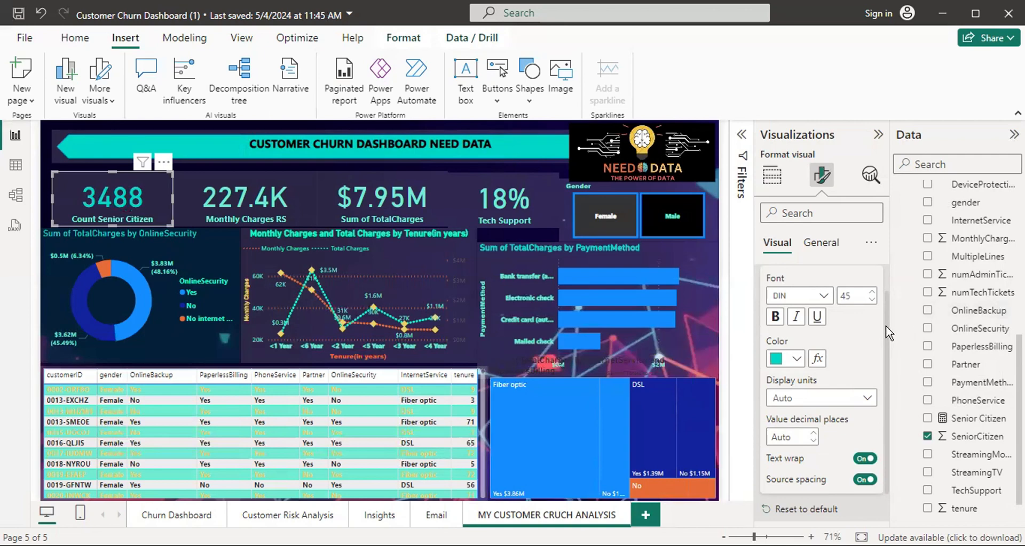
Examine the Count Senior Citizen card's general formatting, including its background, visual border and shadow effects
scroll(879, 392, "down", 1)
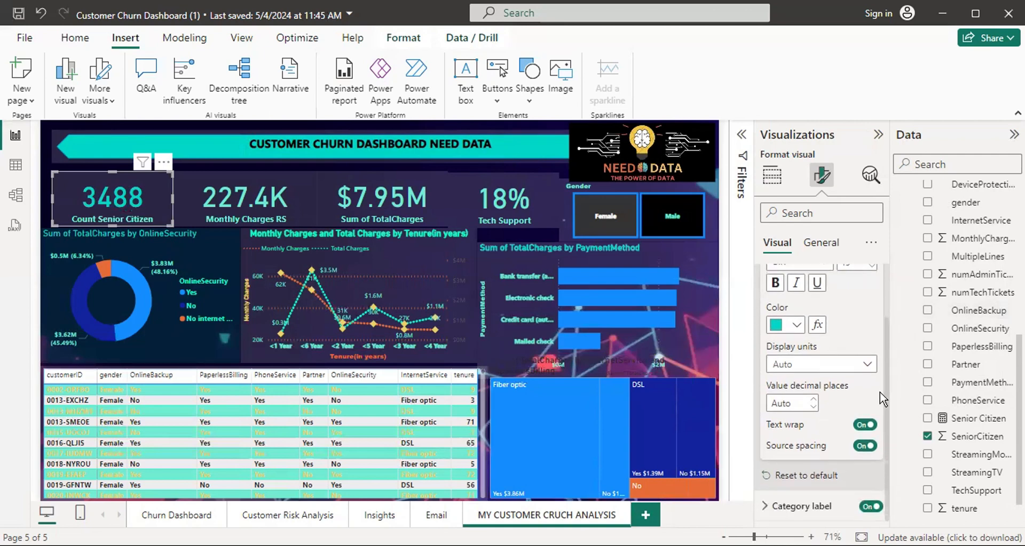
left_click(821, 246)
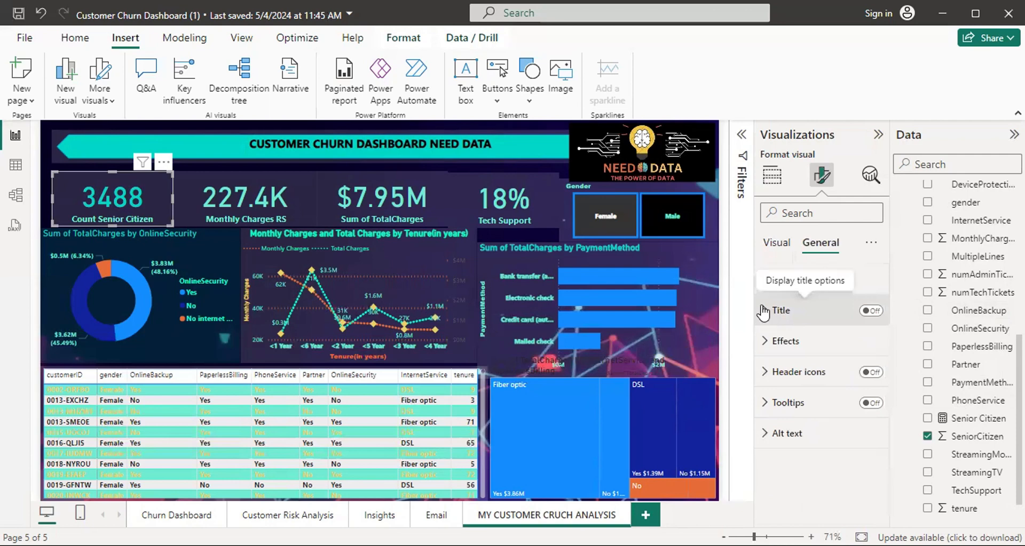
left_click(766, 341)
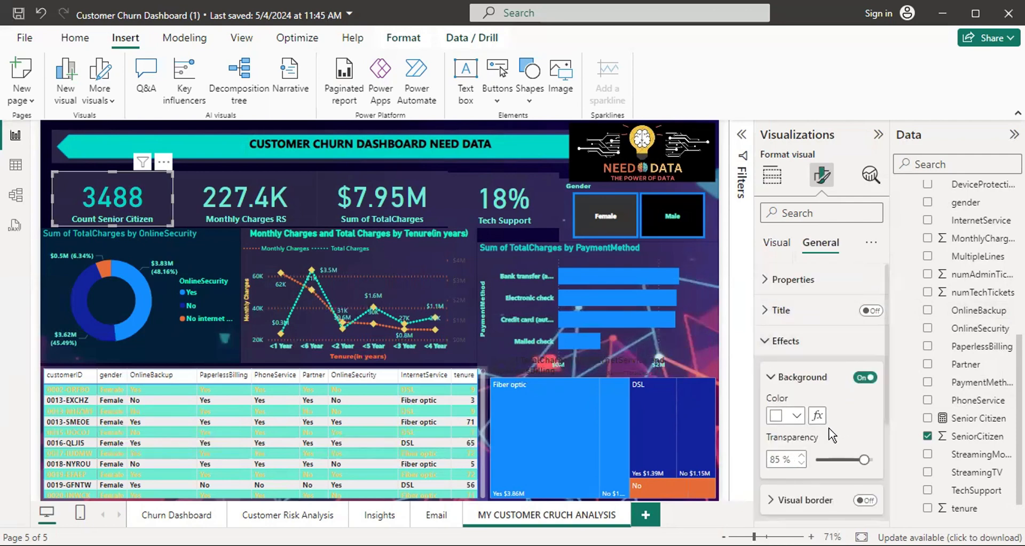
left_click_drag(886, 370, 885, 405)
left_click_drag(886, 407, 886, 408)
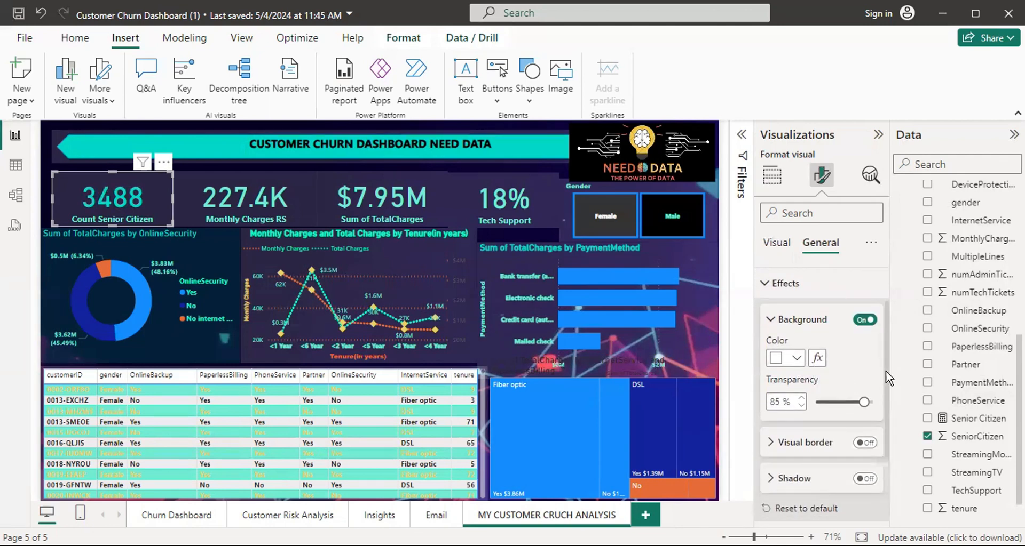
left_click_drag(886, 380, 886, 262)
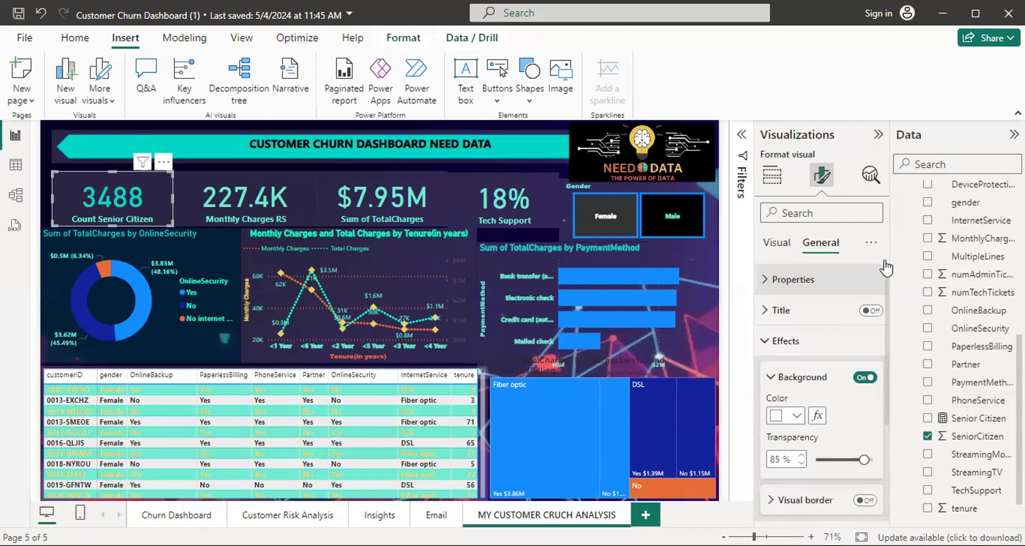
Examine the Count Senior Citizen card's callout value settings and open its category label formatting
left_click(768, 244)
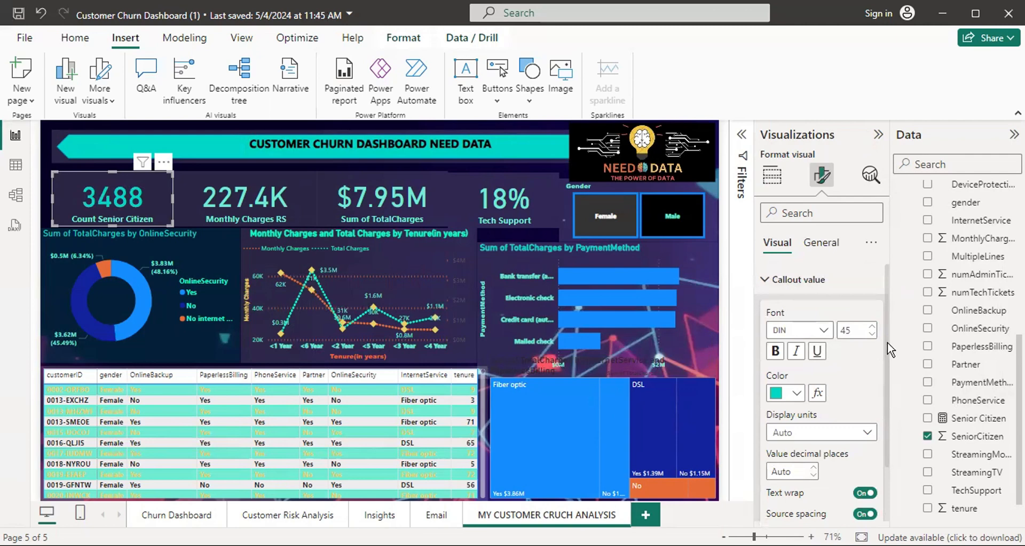
scroll(888, 349, "down", 2)
scroll(887, 357, "up", 2)
scroll(888, 320, "down", 2)
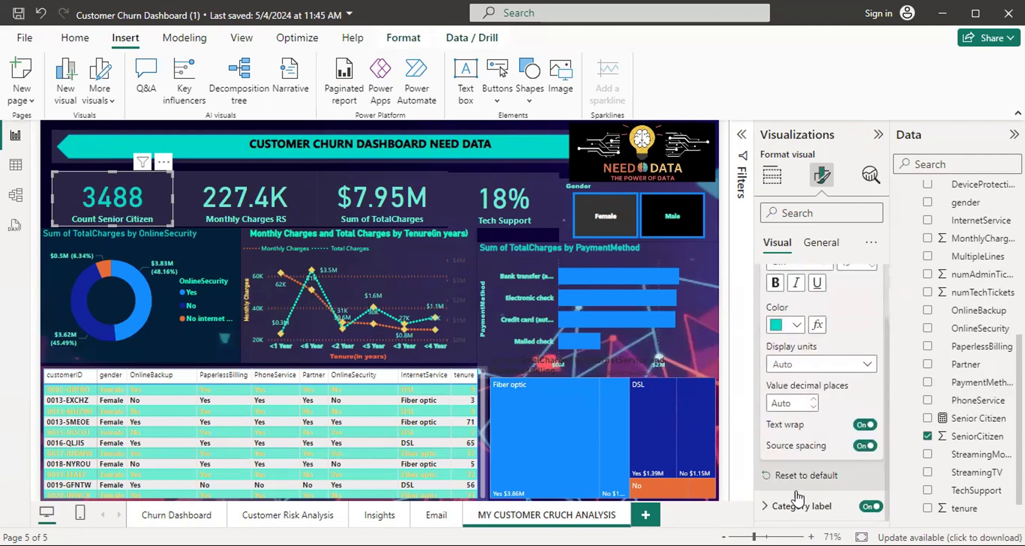
left_click(766, 510)
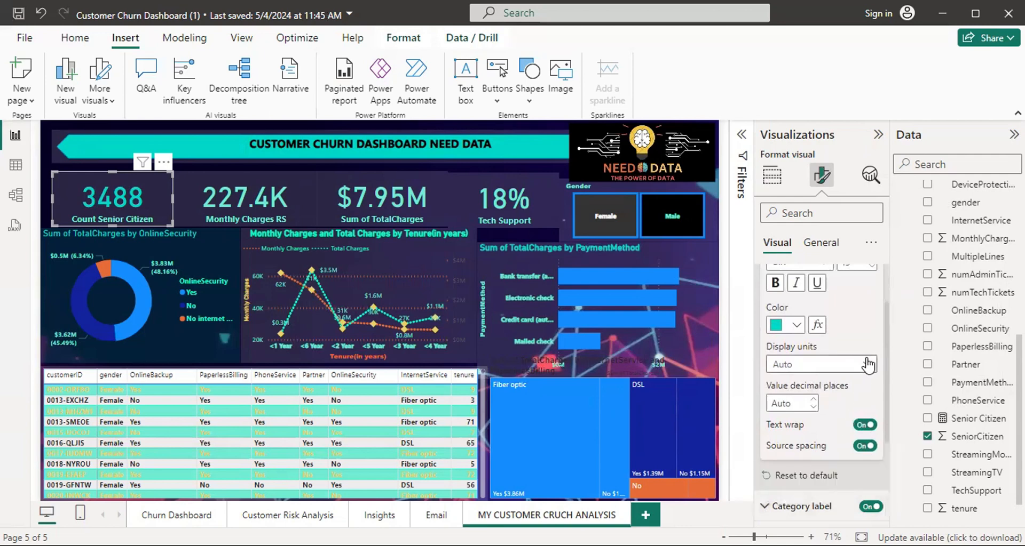
left_click_drag(885, 342, 885, 454)
Try the Count Senior Citizen card's category label without bold, and turn bold back on
left_click(773, 435)
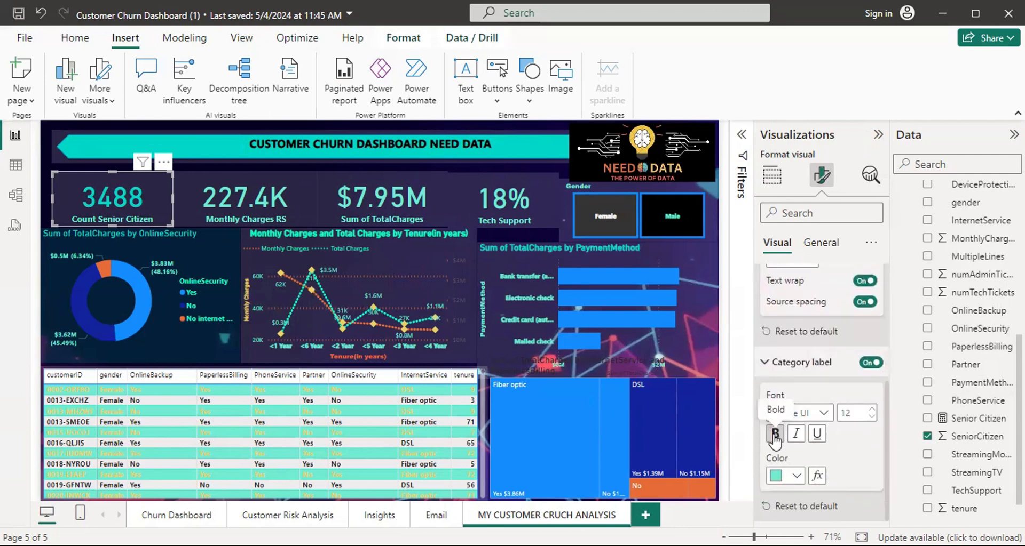
left_click(775, 435)
left_click(775, 435)
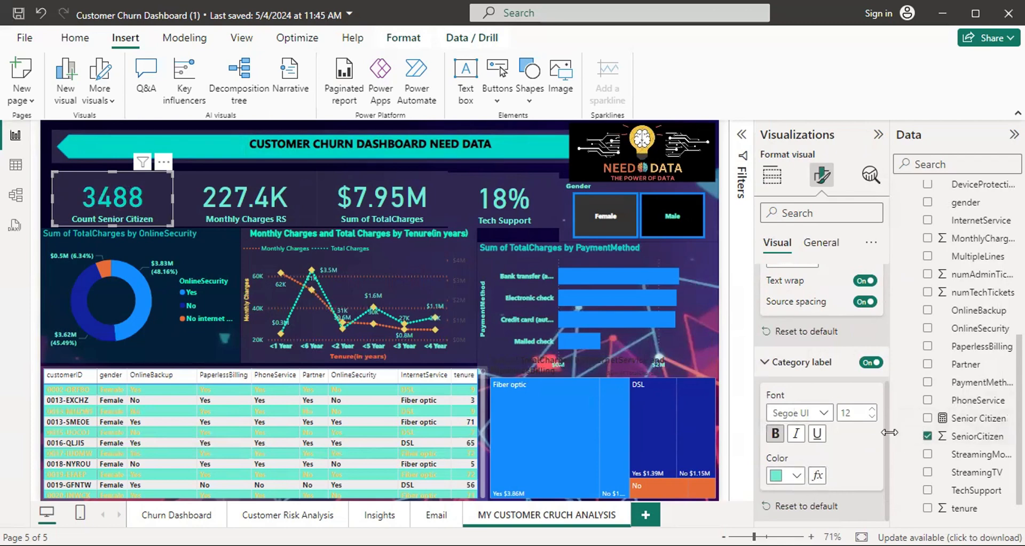
left_click_drag(890, 412, 888, 413)
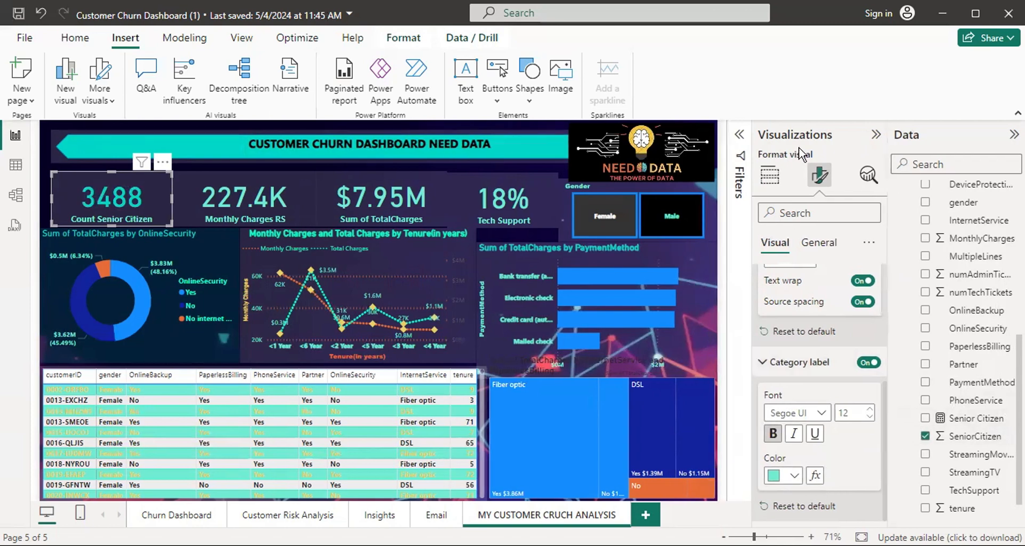
Rename the selected card's field from Count Senior Citizen to Senior Citizen
left_click(770, 175)
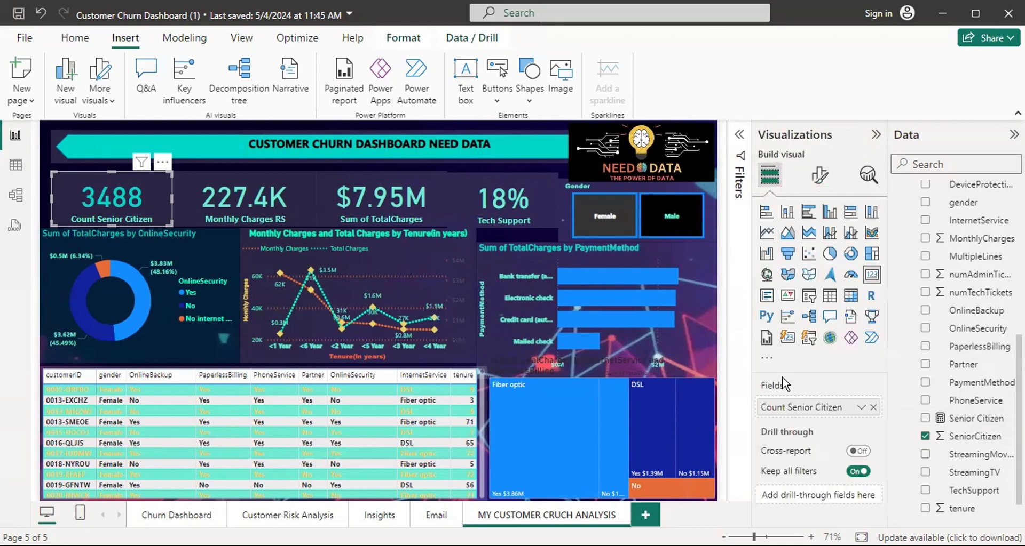
double_click(787, 407)
left_click(788, 407)
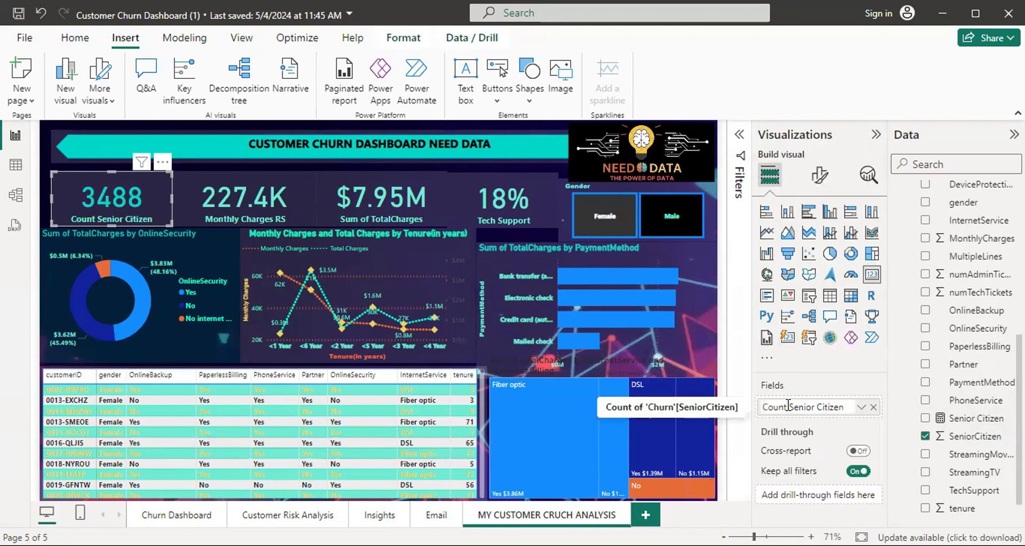
key("BackSpace")
key("BackSpace")
key("BackSpace")
key("BackSpace")
key("BackSpace")
key("BackSpace")
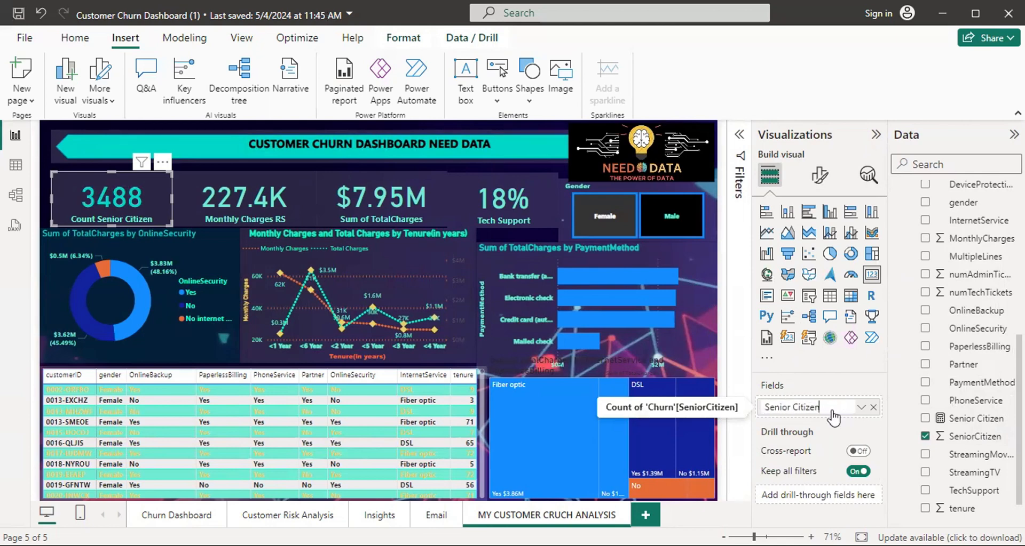
key("Return")
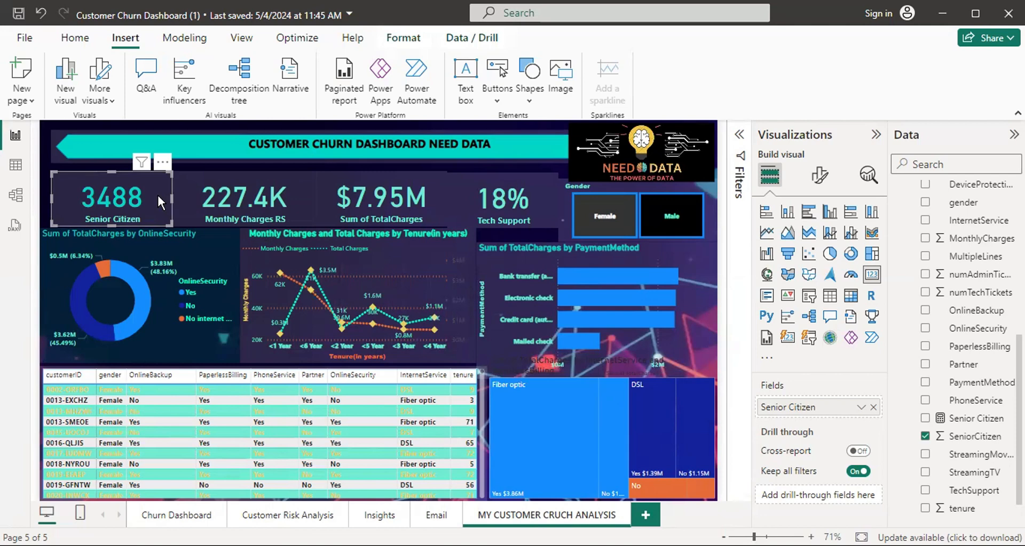
Duplicate the Senior Citizen card and place the copy over the OnlineSecurity donut chart
left_click_drag(156, 193, 236, 208)
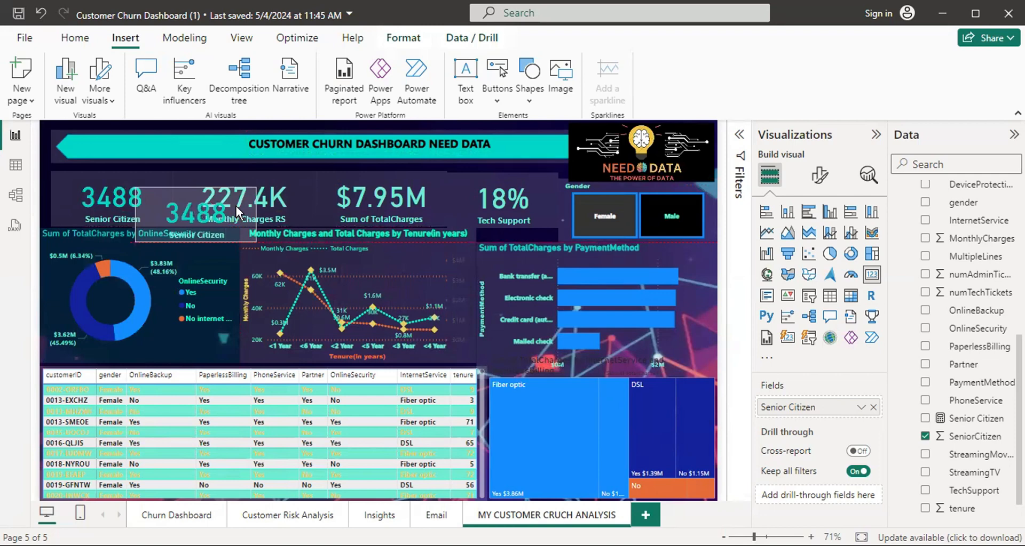
left_click_drag(236, 206, 211, 260)
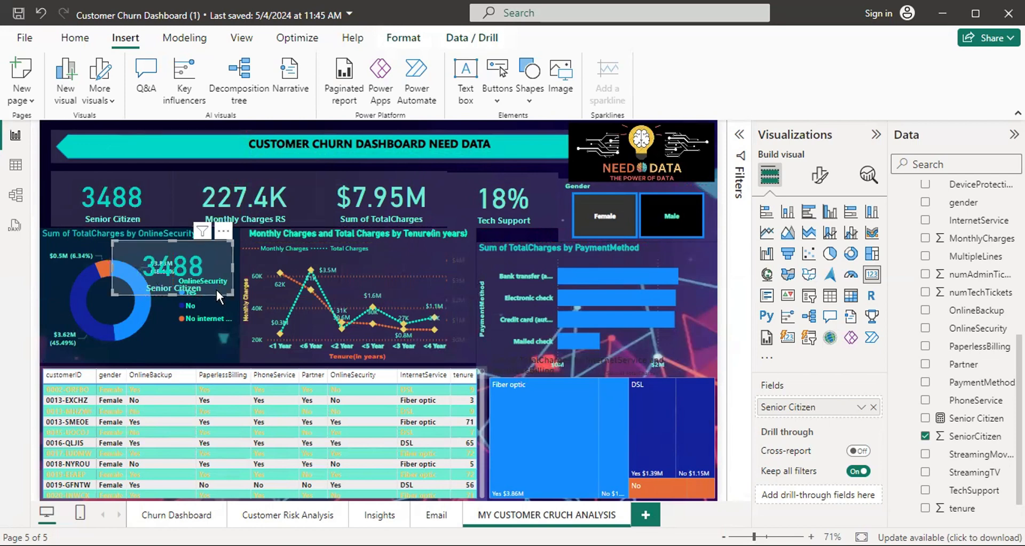
Check which data fields feed the Monthly Charges RS and Sum of TotalCharges cards
left_click(294, 180)
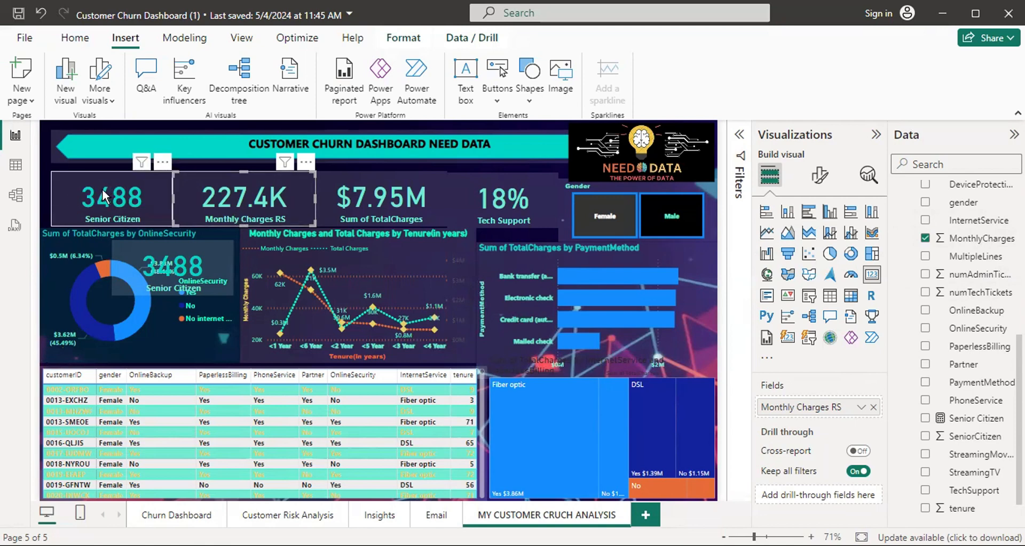
left_click(367, 190)
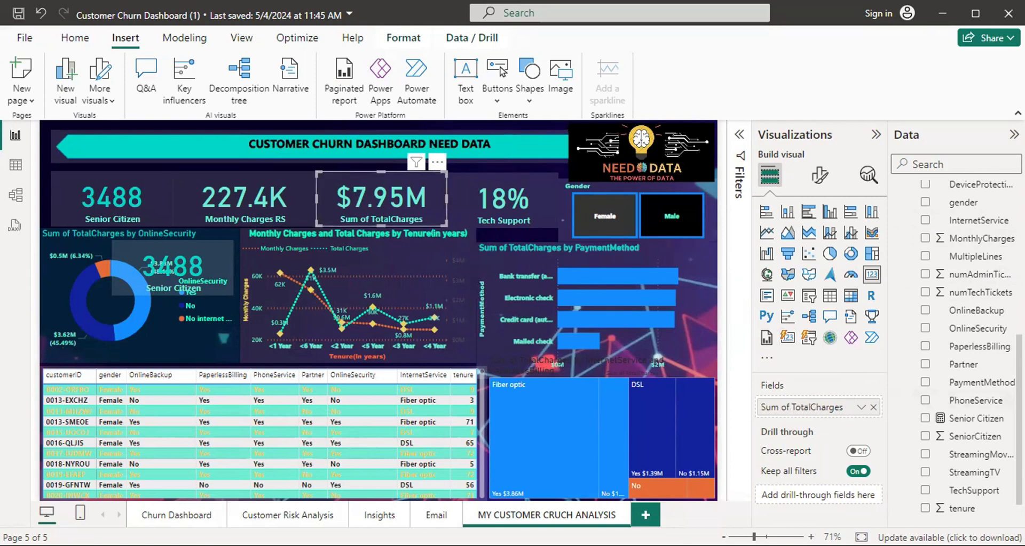
scroll(992, 455, "up", 5)
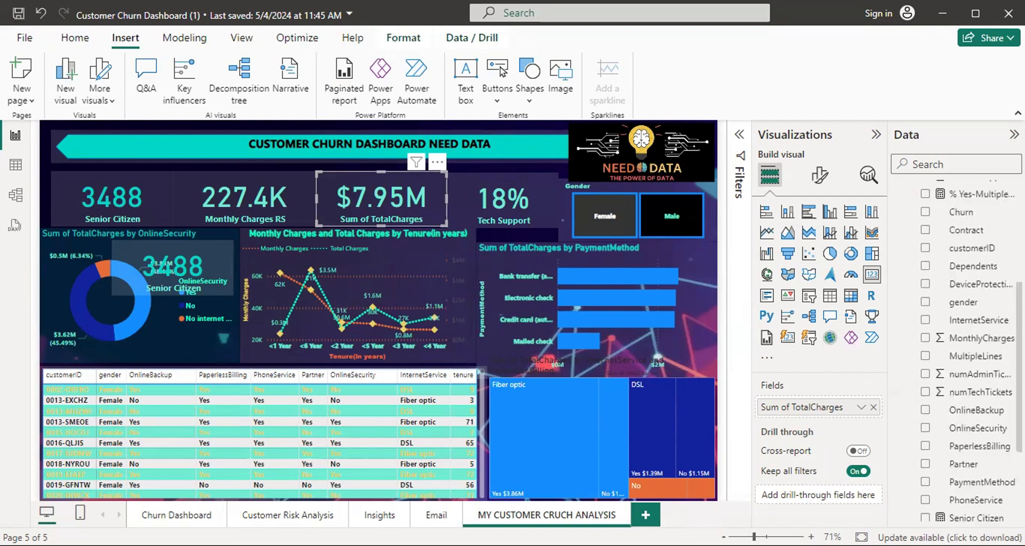
scroll(992, 454, "down", 10)
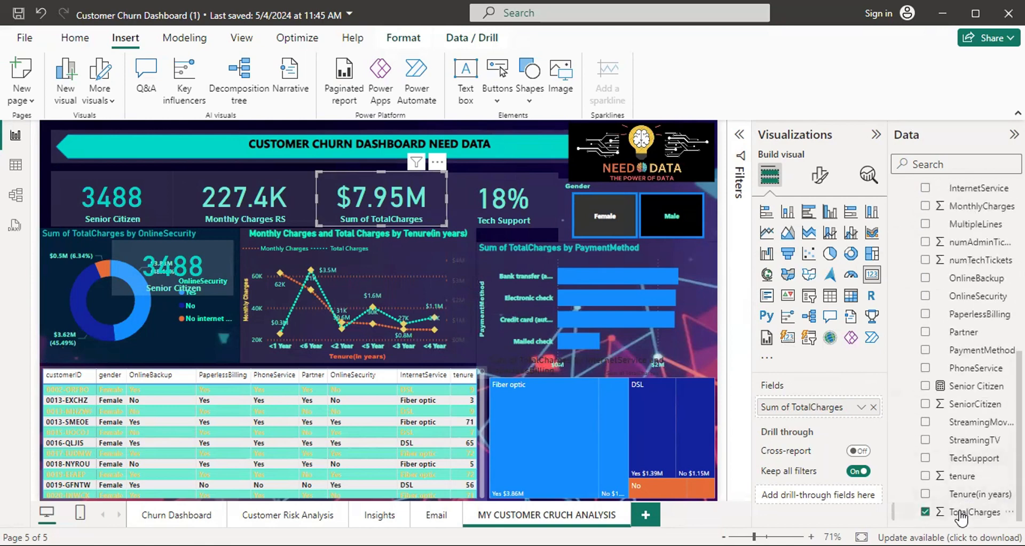
Inspect the DAX formula of the % Tech Support measure behind the Tech Support card, and close it without changes
left_click(549, 212)
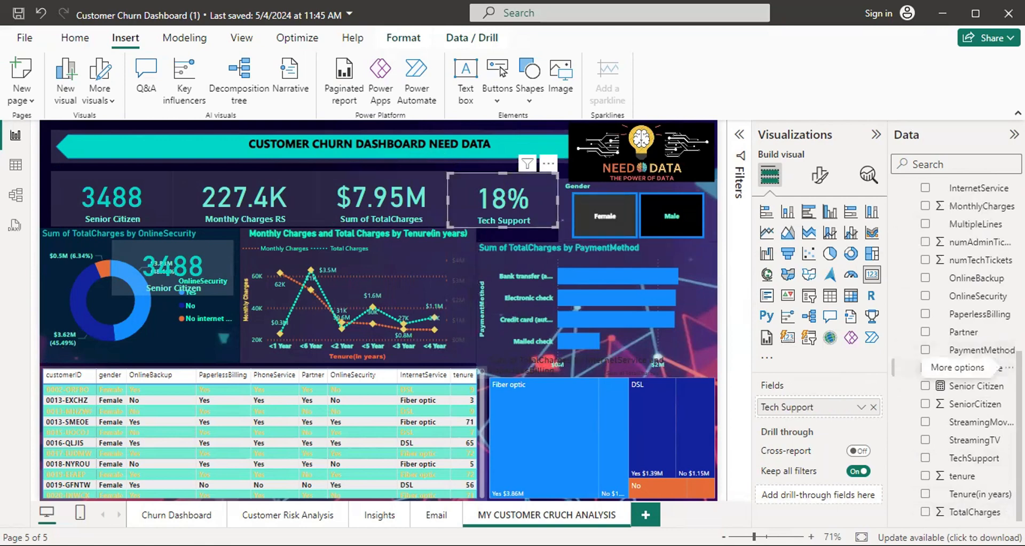
scroll(1002, 255, "up", 5)
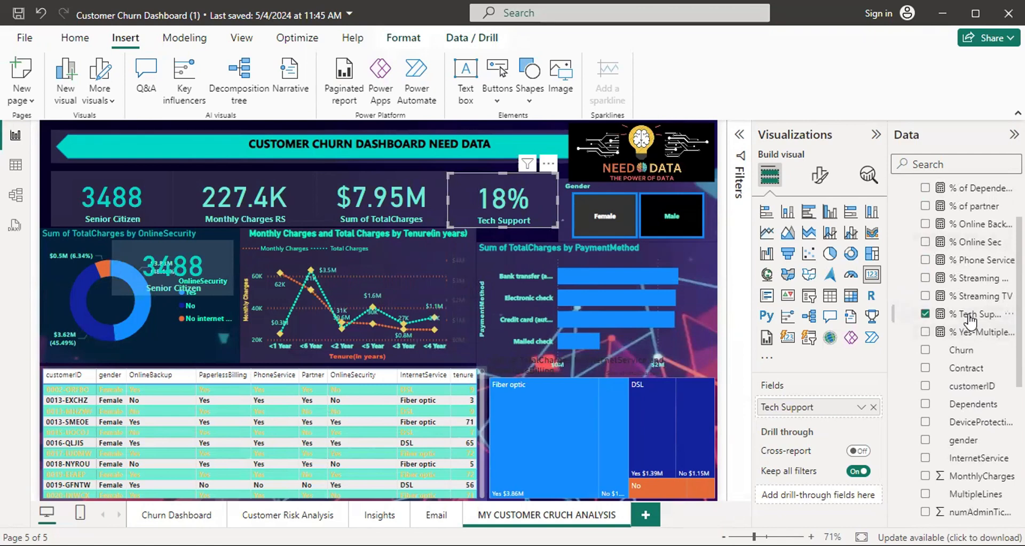
left_click(969, 316)
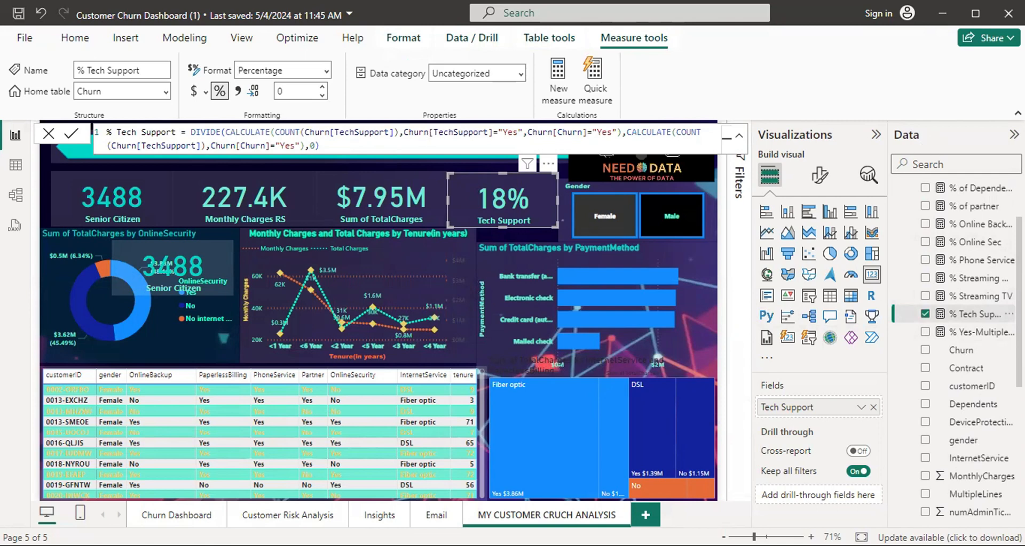
left_click_drag(1018, 314, 1018, 277)
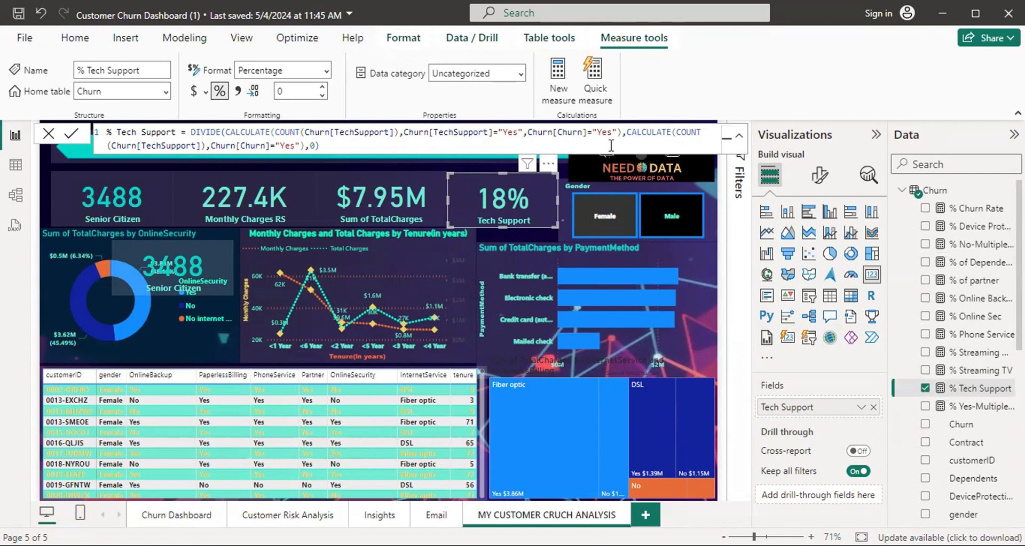
left_click(400, 148)
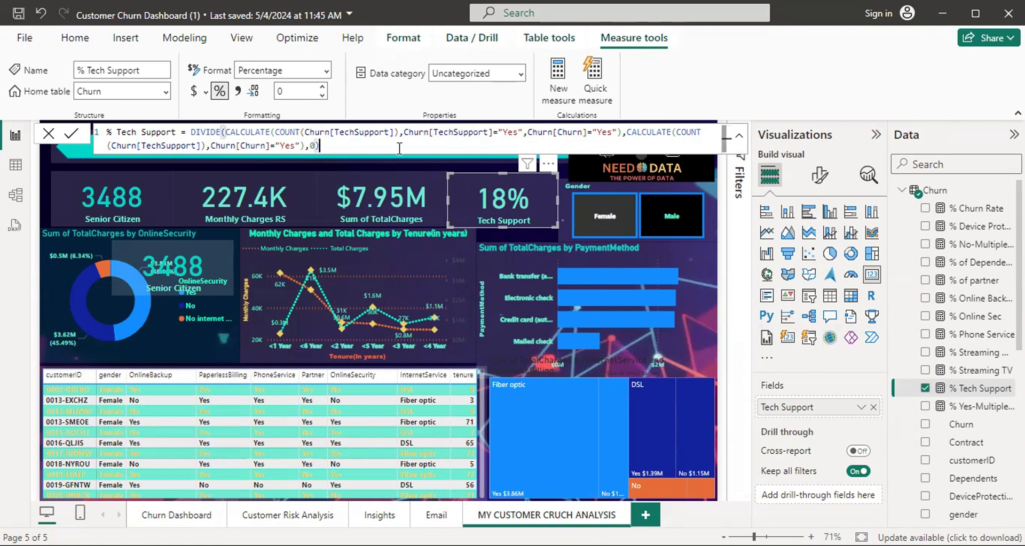
left_click(75, 138)
left_click(48, 133)
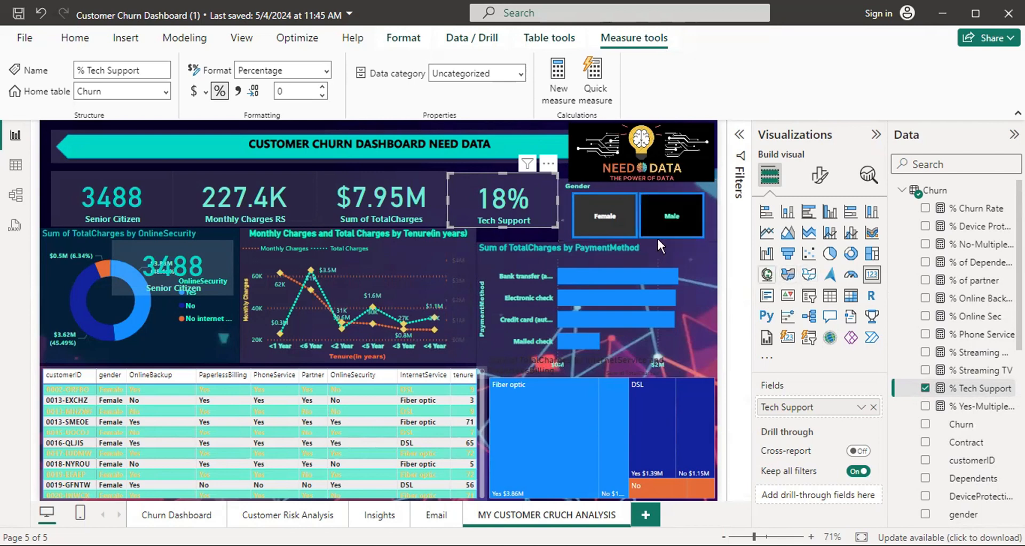
Remove the gender field from the Gender slicer and restore it
left_click(563, 202)
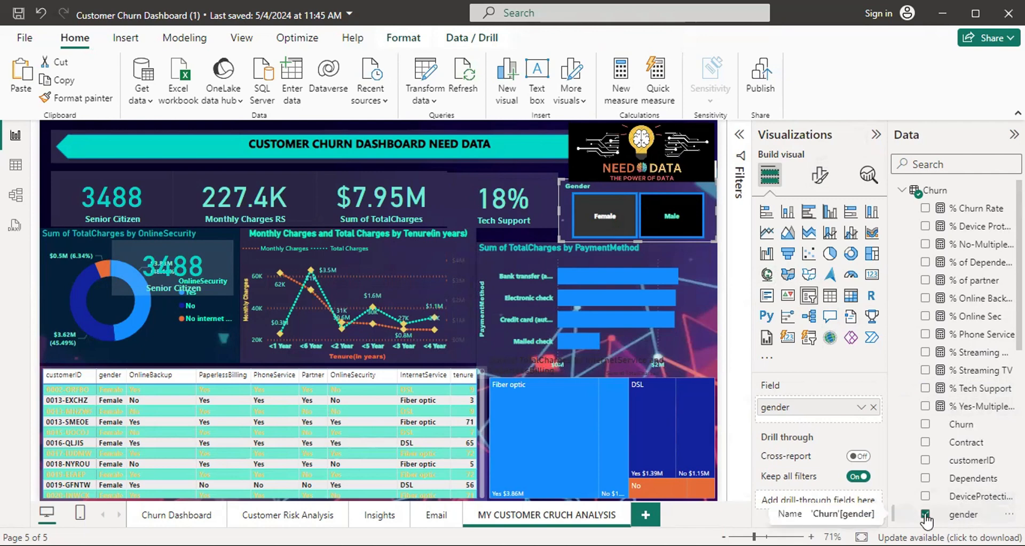
left_click(924, 514)
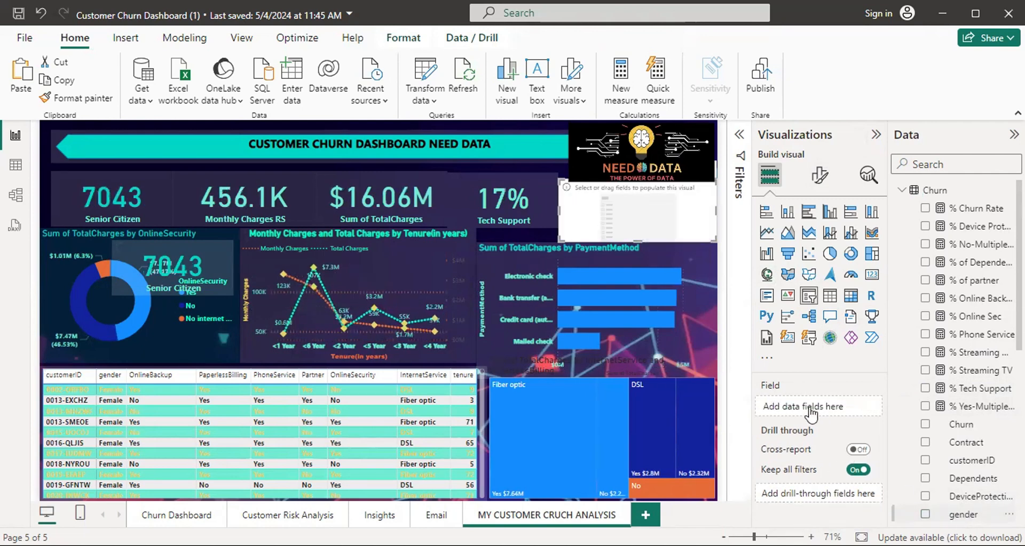
key("ctrl+z")
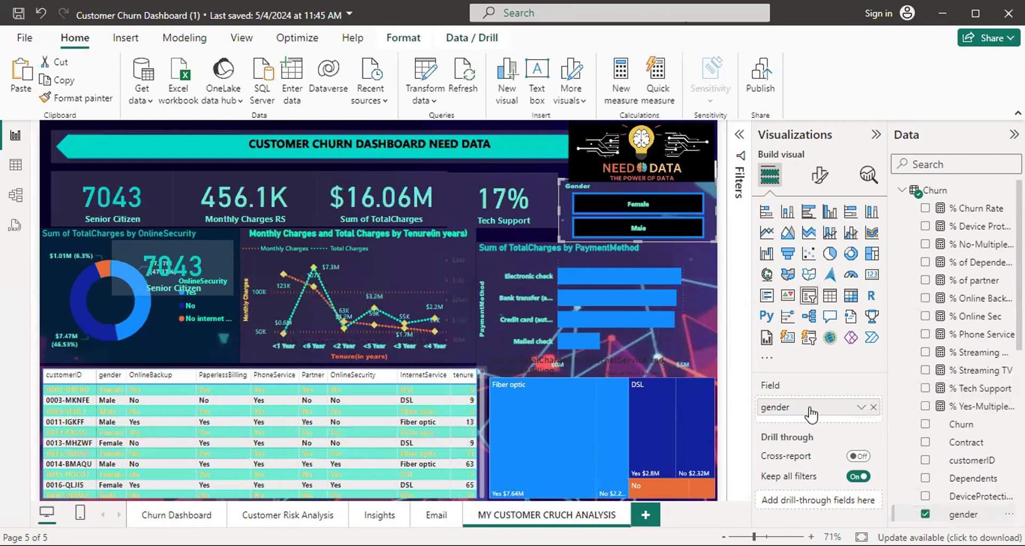
Examine the Gender slicer's style option and its header text settings
left_click(816, 190)
left_click(763, 280)
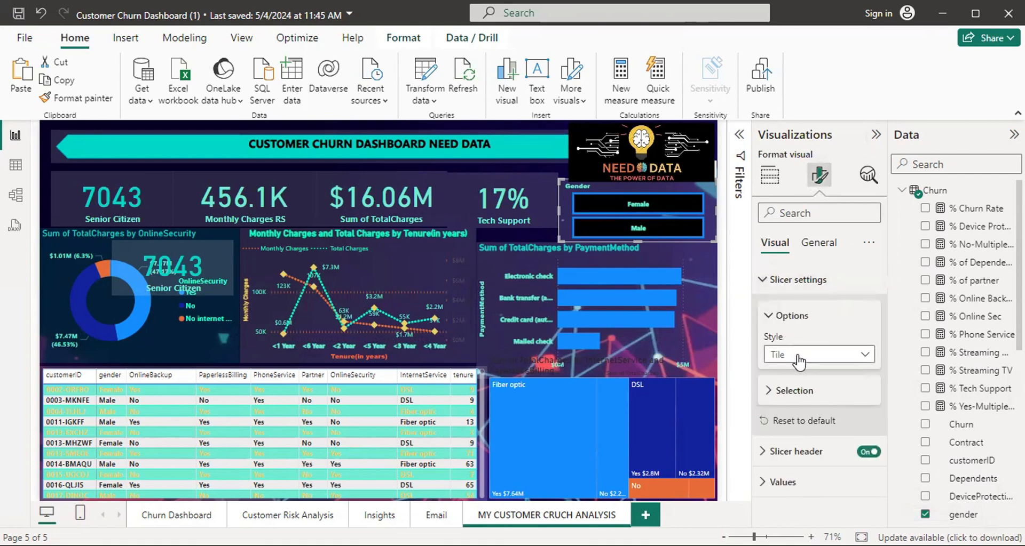
left_click(768, 451)
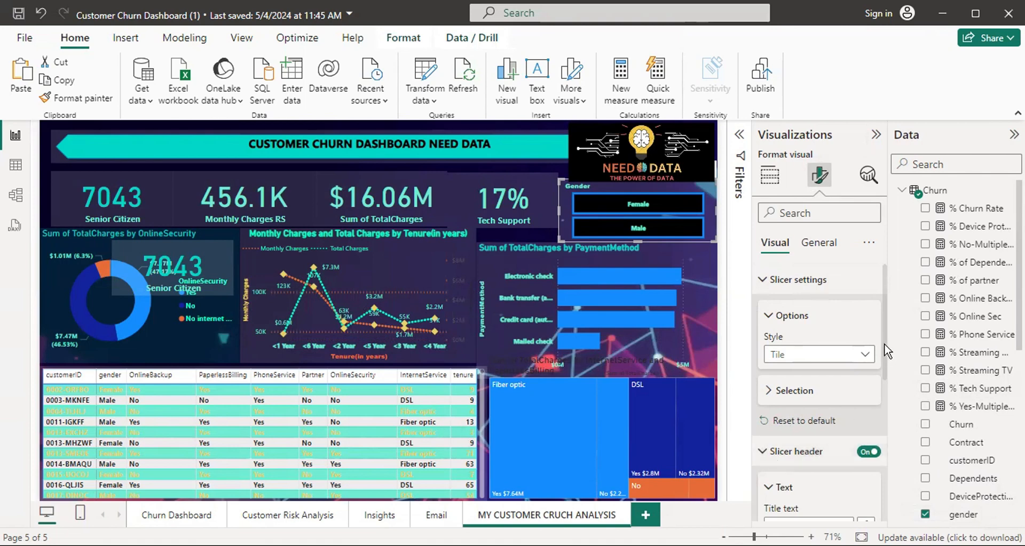
left_click_drag(885, 338, 885, 391)
scroll(886, 384, "up", 2)
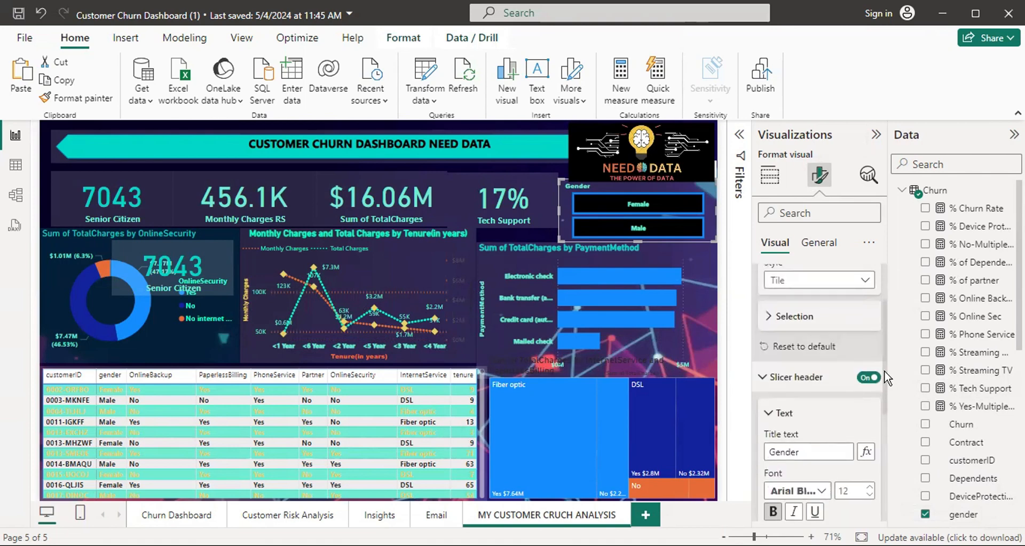
scroll(881, 355, "up", 2)
left_click_drag(881, 354, 874, 421)
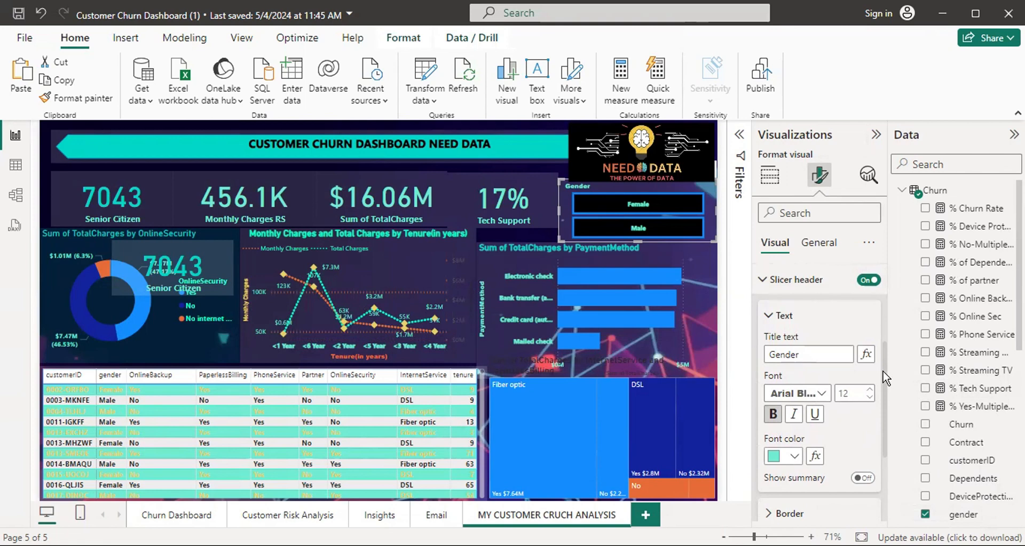
Examine the Gender slicer header's border and background settings, and the slicer's general background effects
scroll(883, 378, "down", 3)
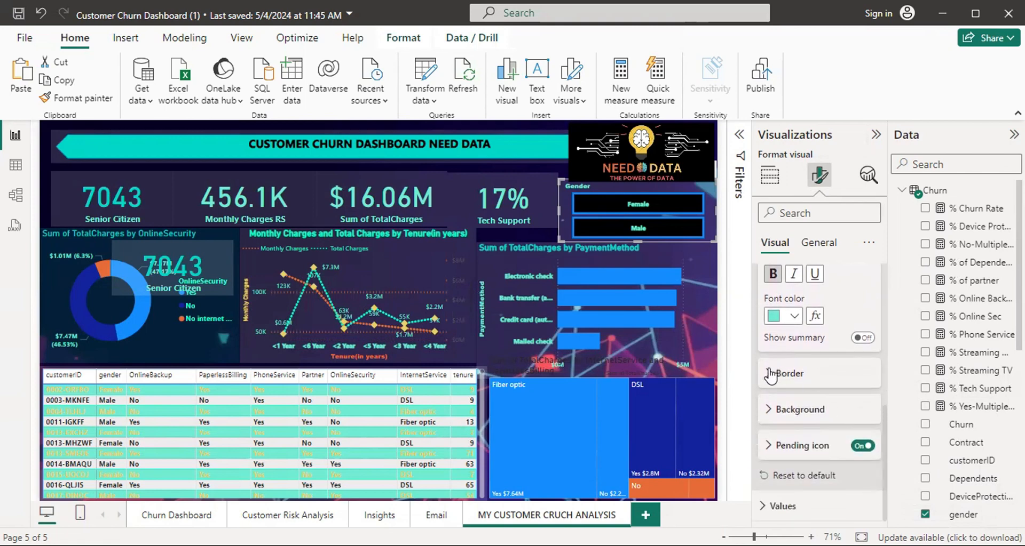
left_click(770, 375)
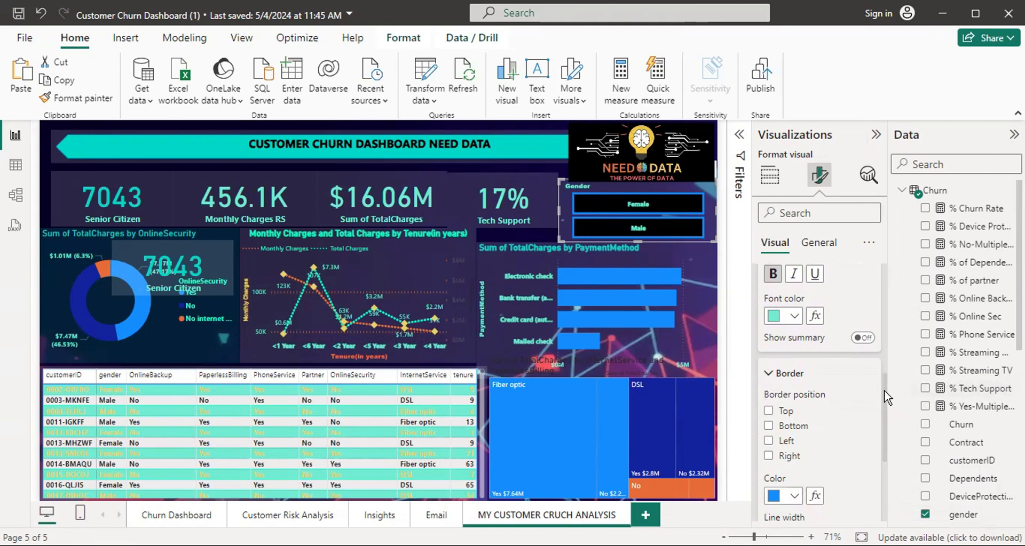
scroll(888, 398, "down", 3)
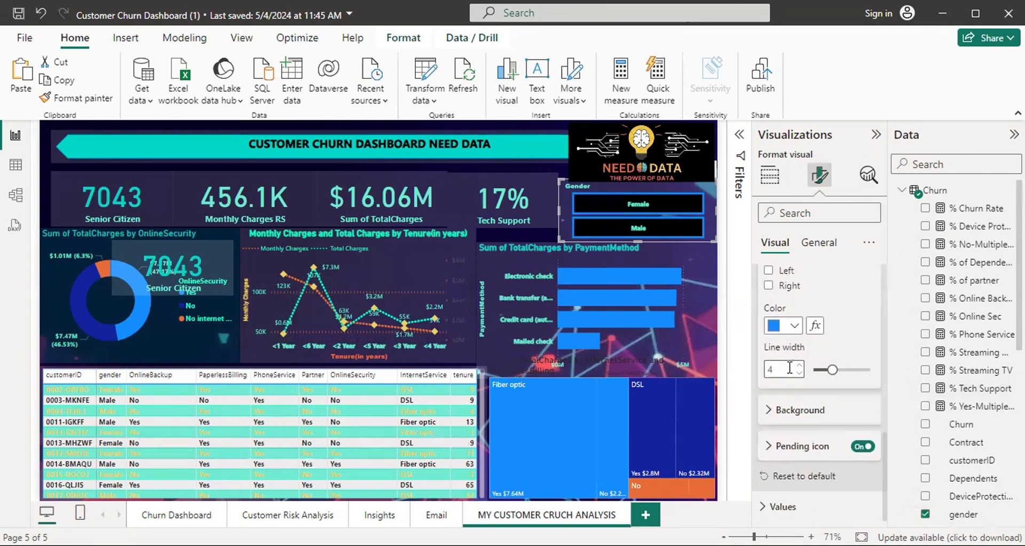
left_click(774, 410)
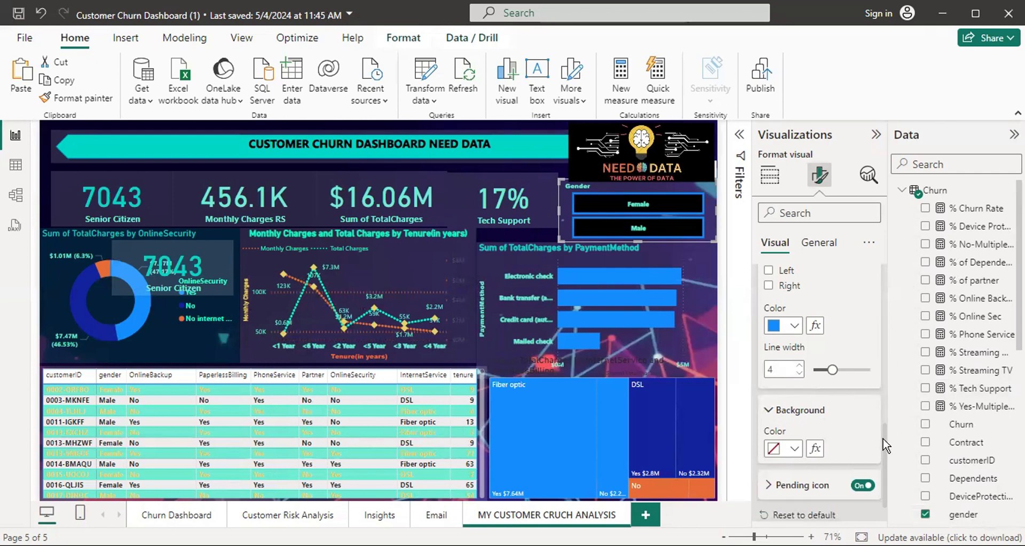
scroll(883, 440, "down", 1)
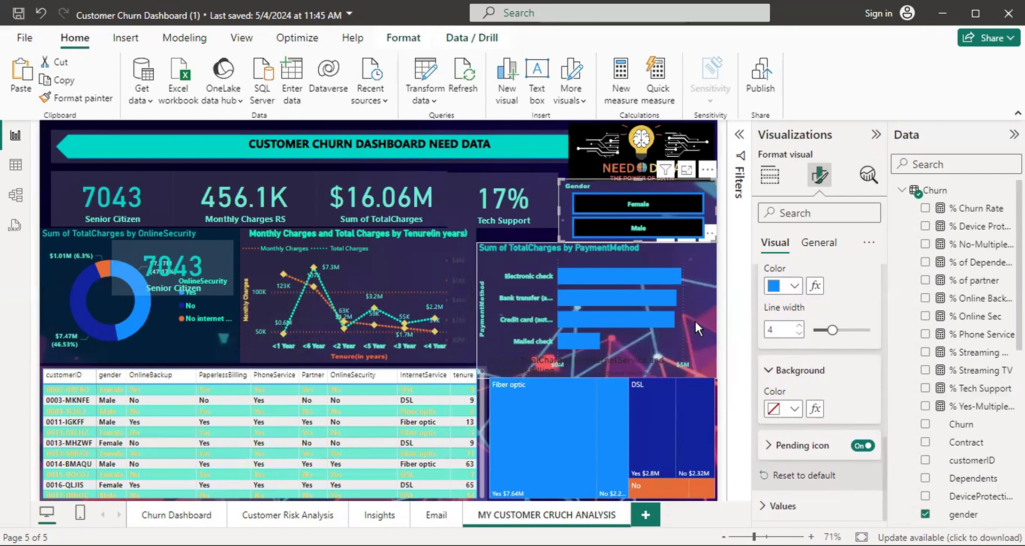
left_click(772, 177)
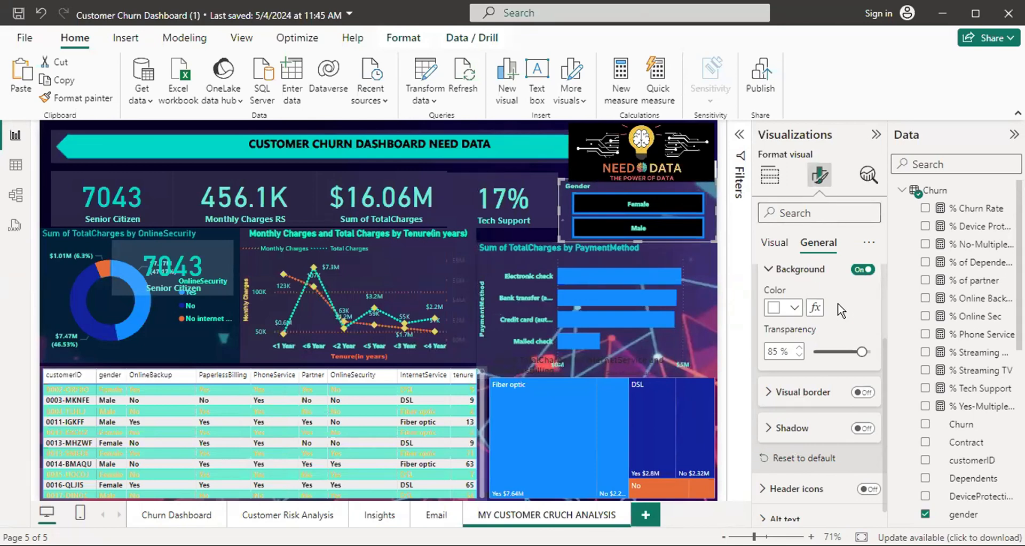
Examine the Gender slicer's style options, header background and pending icon settings
left_click(775, 244)
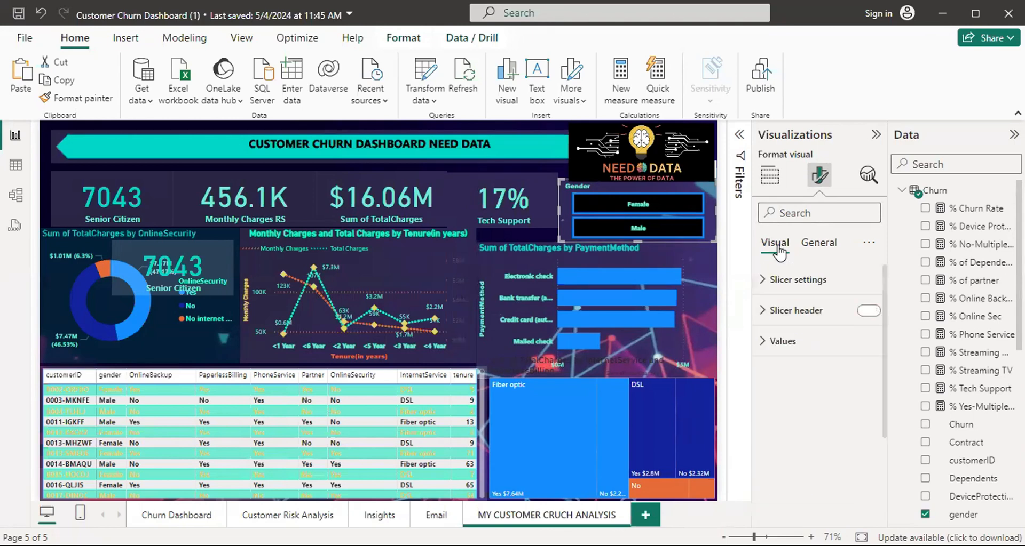
left_click(766, 281)
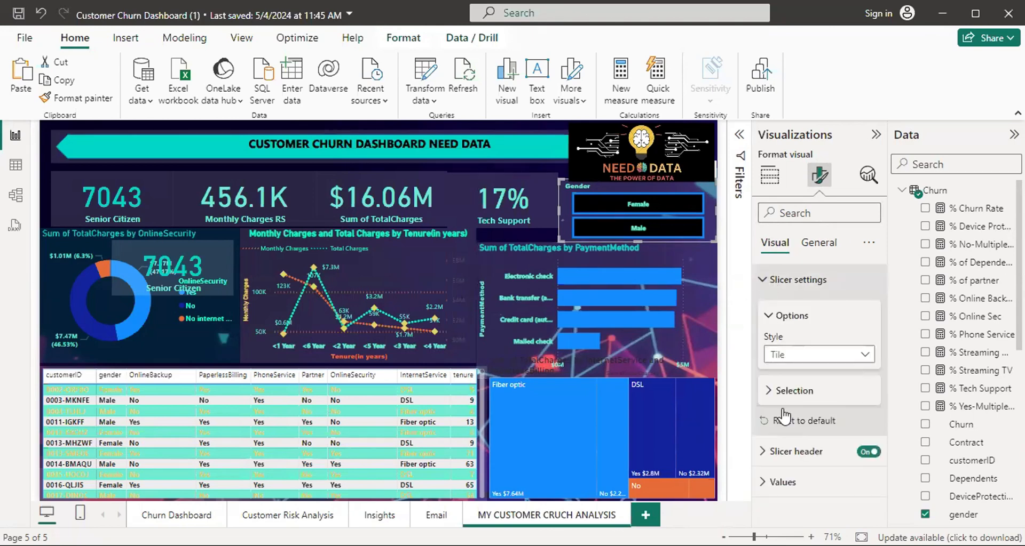
left_click(761, 452)
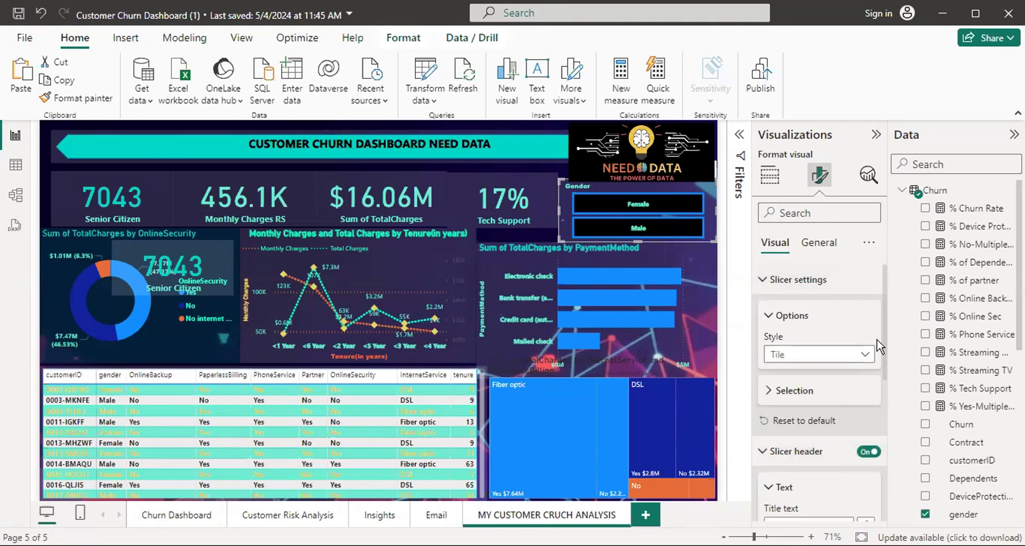
scroll(886, 331, "down", 10)
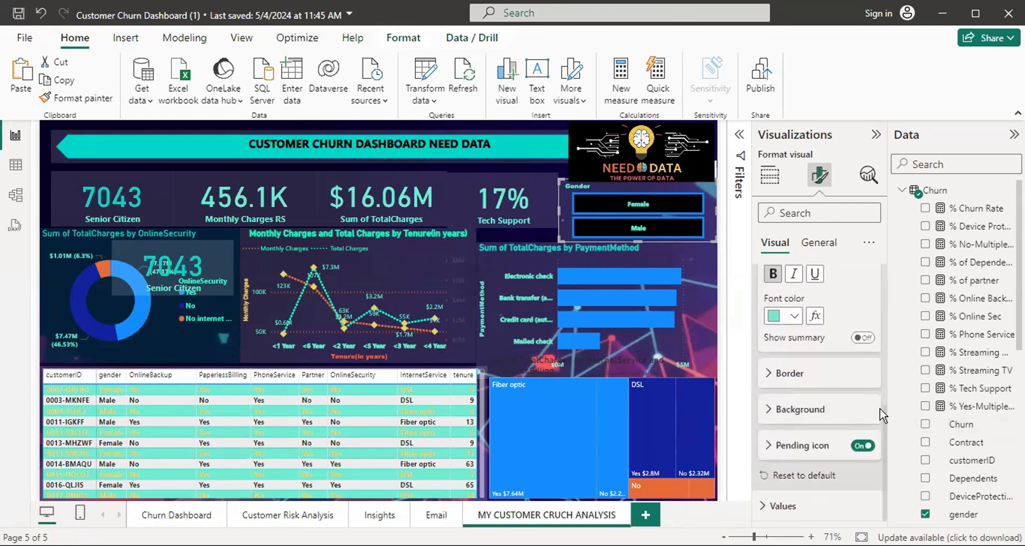
left_click(768, 410)
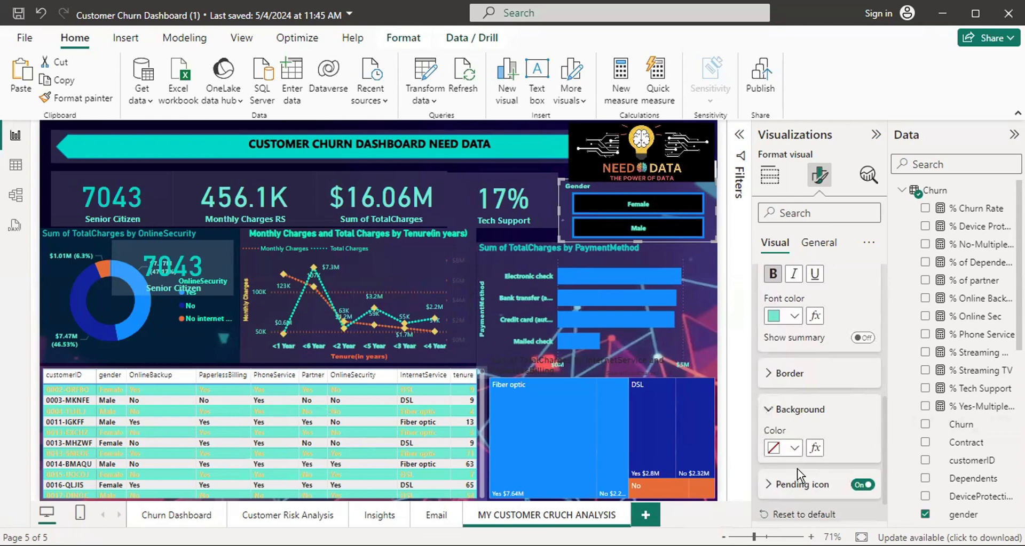
left_click(767, 485)
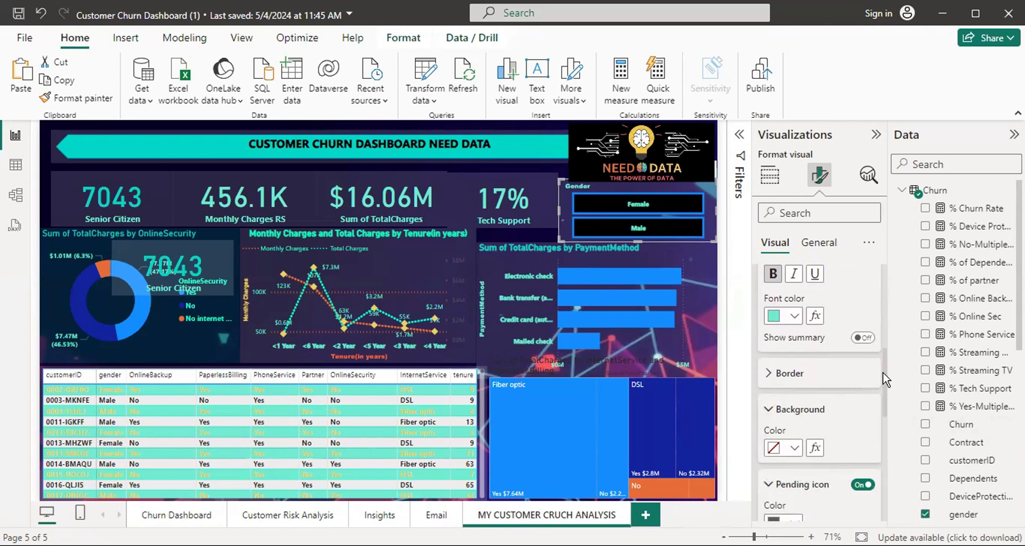
scroll(883, 373, "down", 5)
scroll(879, 336, "up", 4)
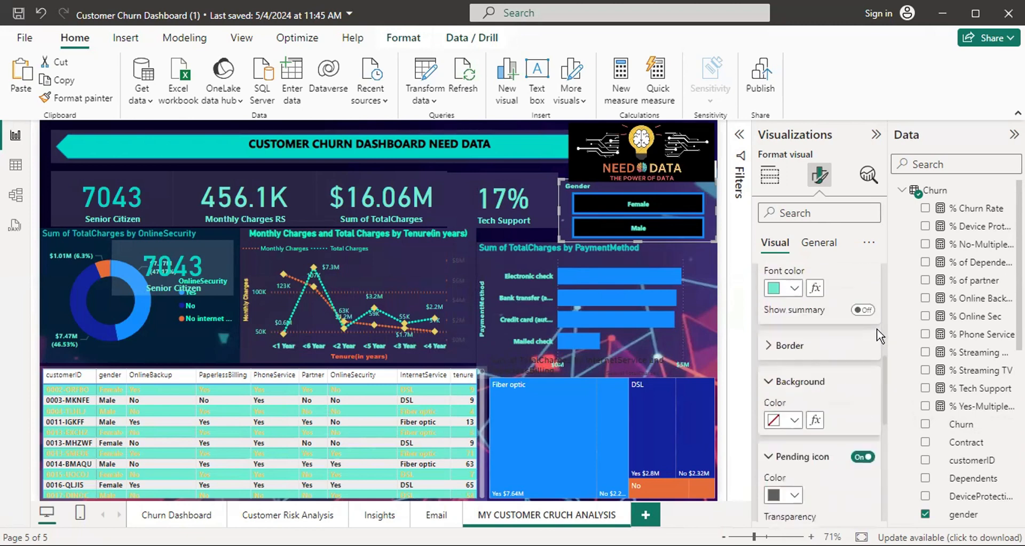
scroll(876, 329, "up", 3)
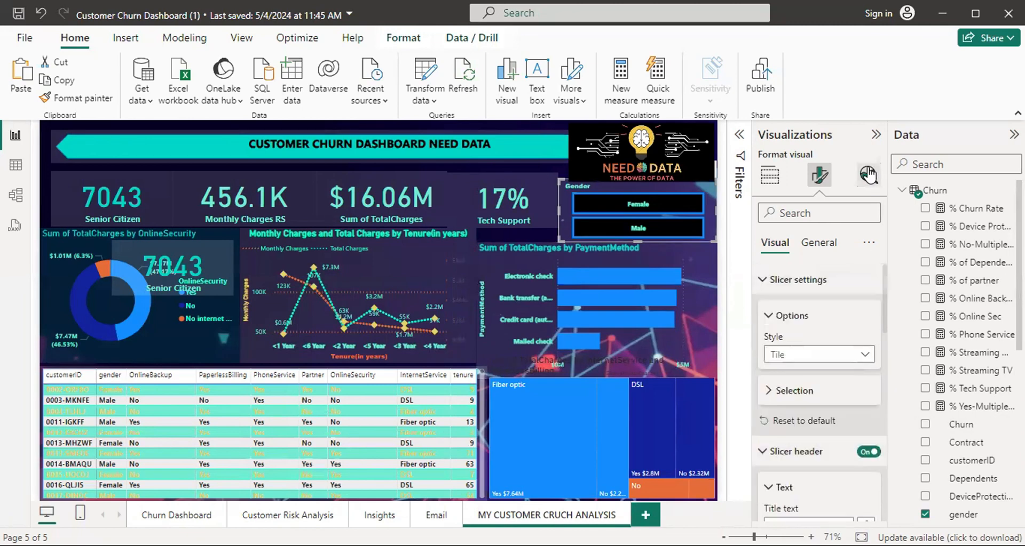
left_click(764, 281)
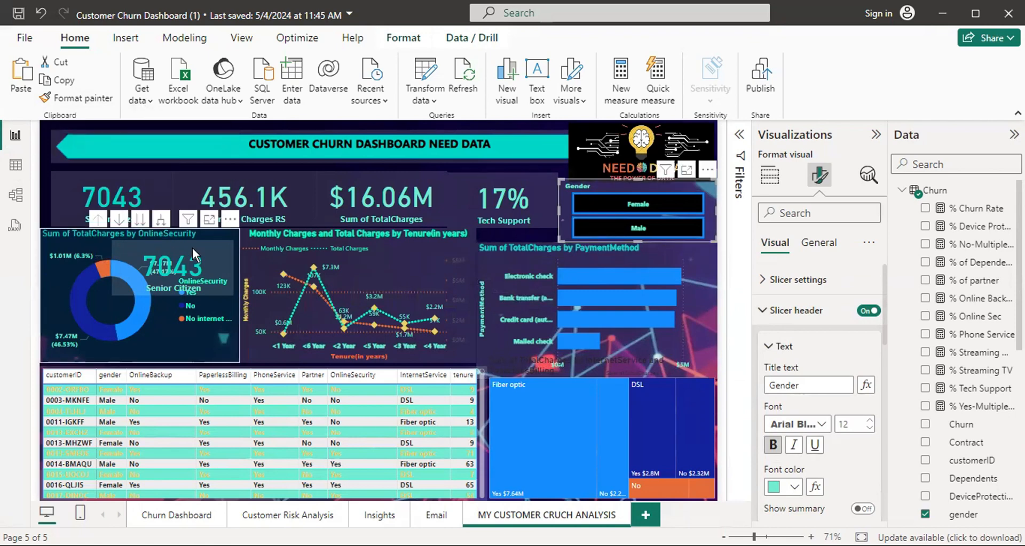
Remove the duplicate Senior Citizen card overlapping the OnlineSecurity donut chart
left_click(223, 232)
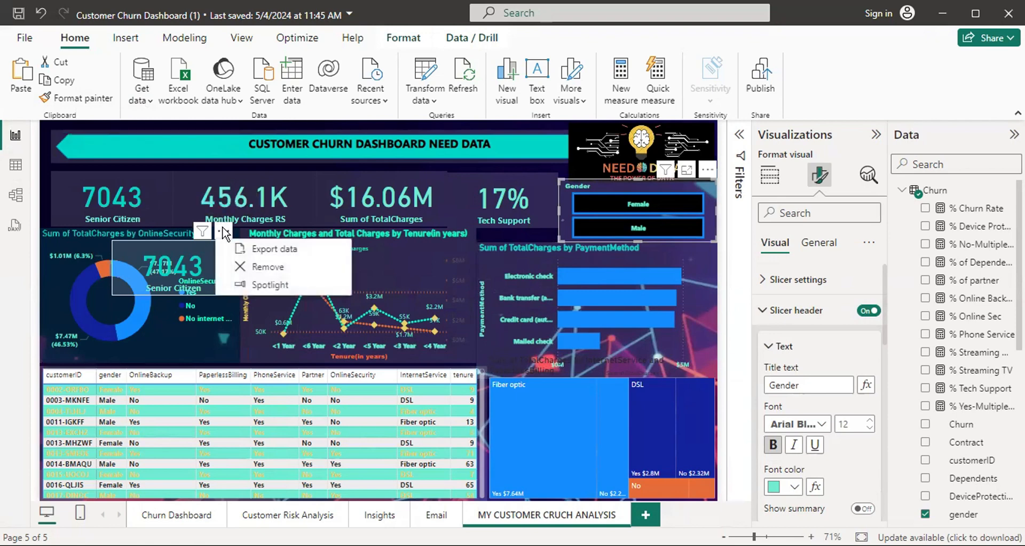
left_click(250, 269)
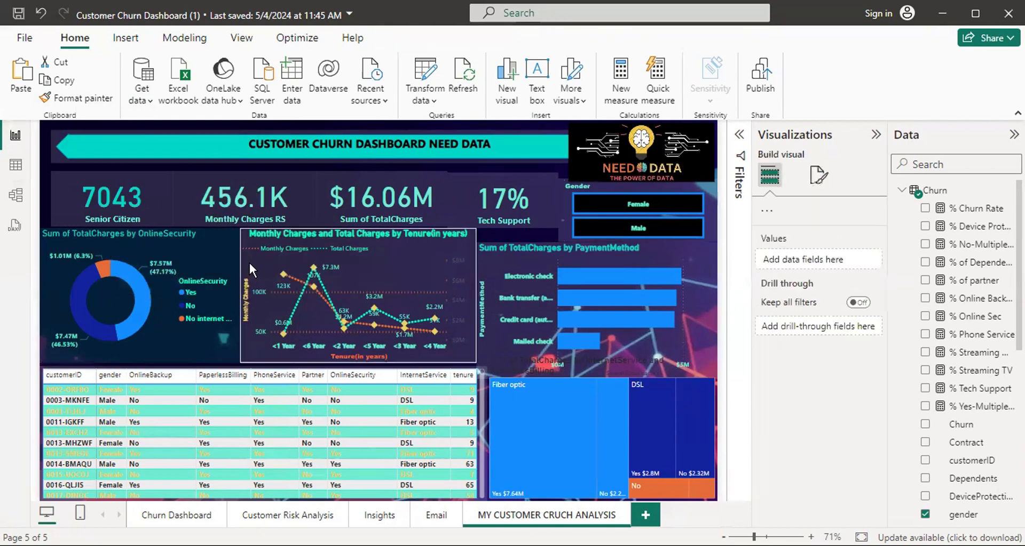
Examine the legend and value fields assigned to the OnlineSecurity donut chart
left_click(201, 246)
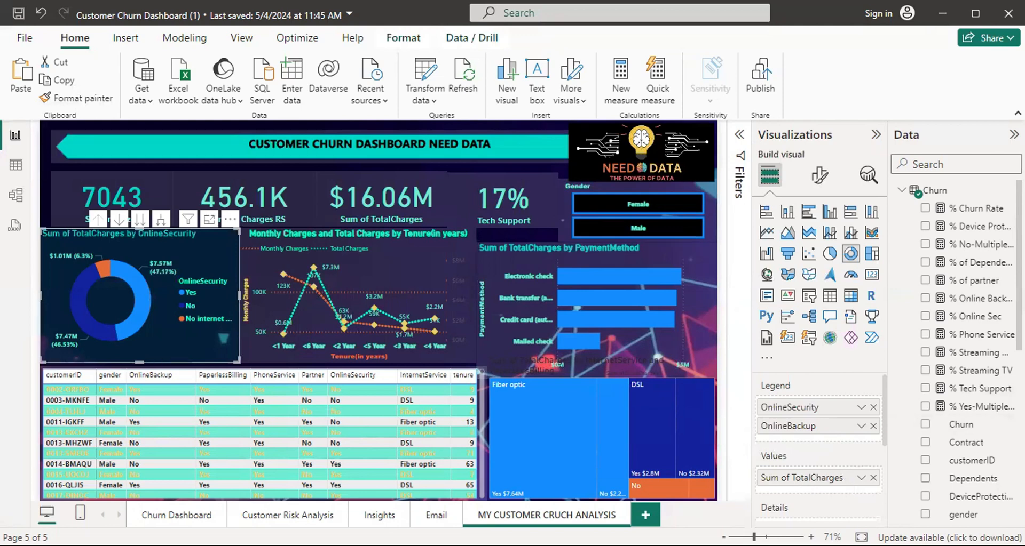
scroll(963, 350, "down", 4)
scroll(963, 350, "down", 5)
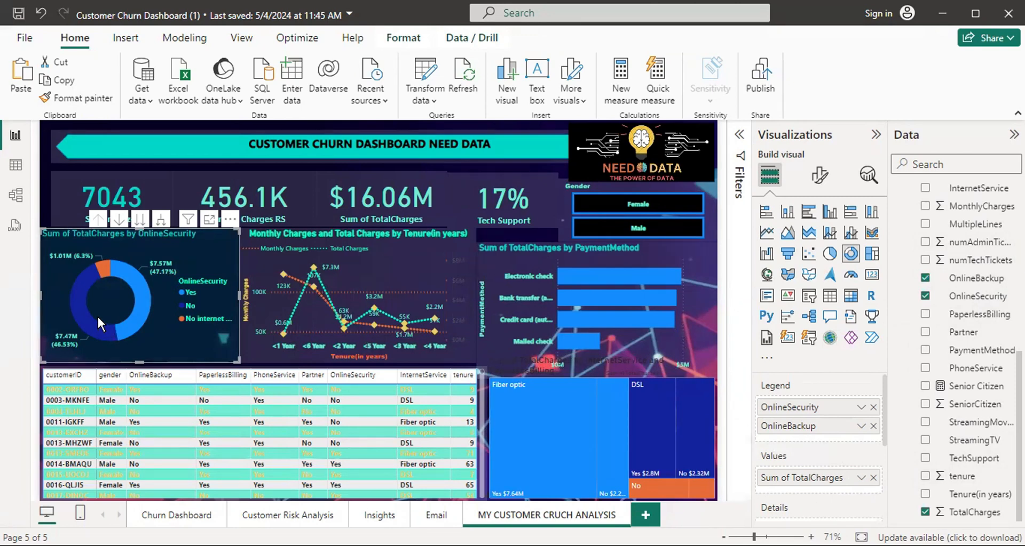
Examine the donut chart's legend position, text formatting and legend title settings
left_click(819, 177)
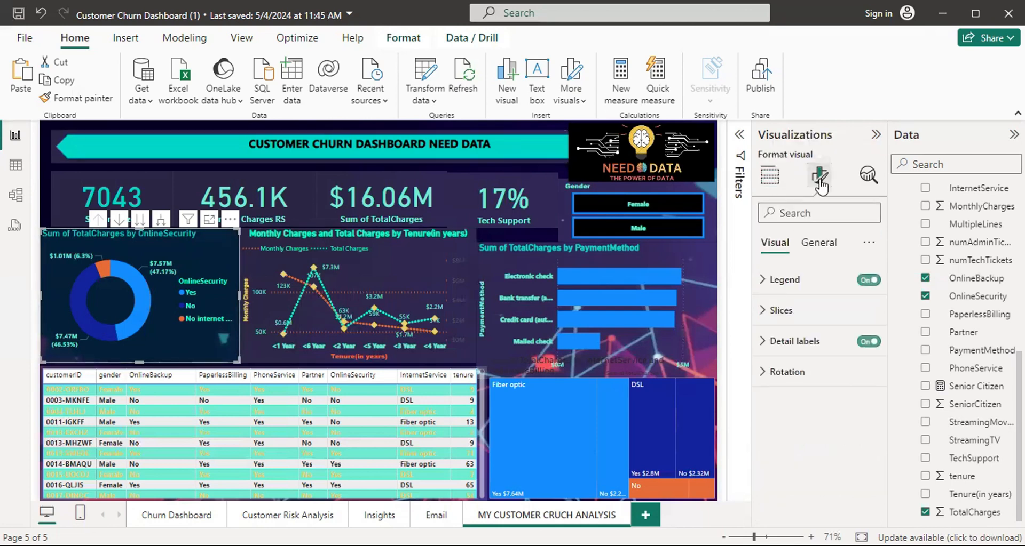
left_click(761, 283)
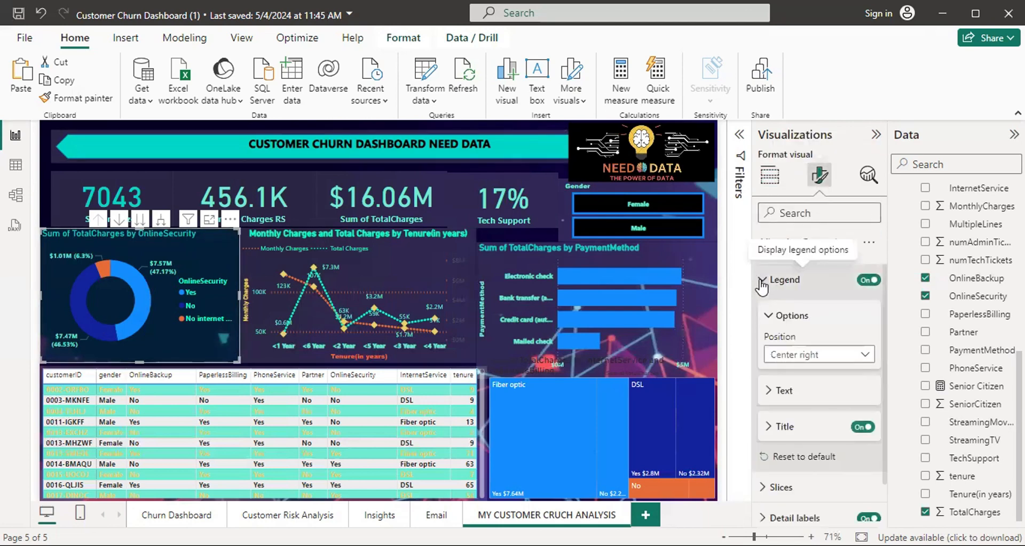
left_click(766, 393)
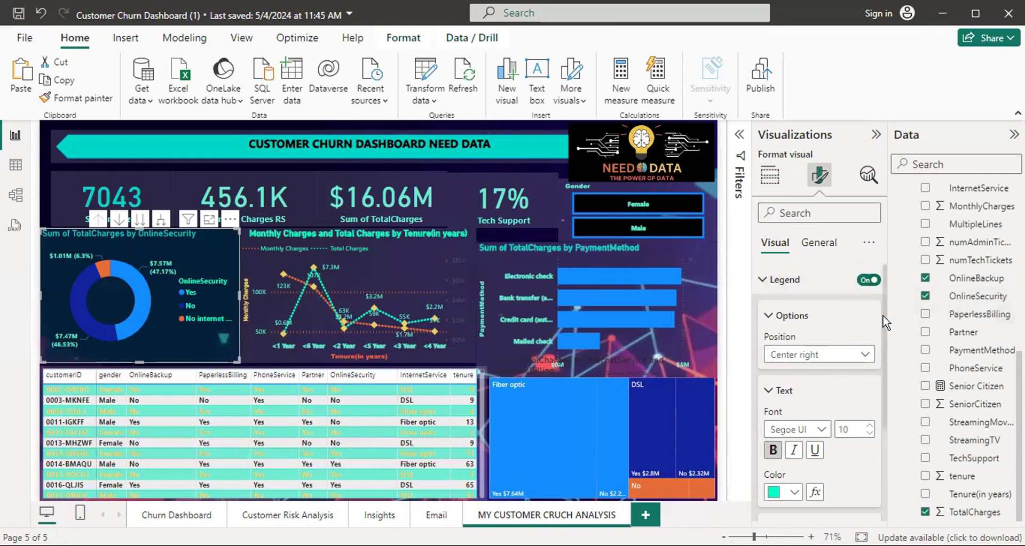
scroll(883, 322, "down", 3)
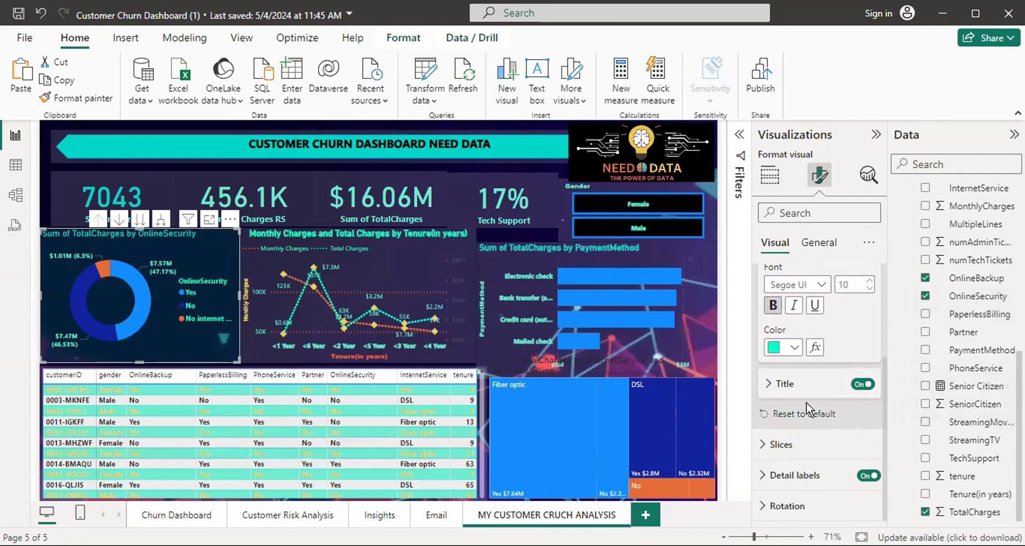
left_click(769, 383)
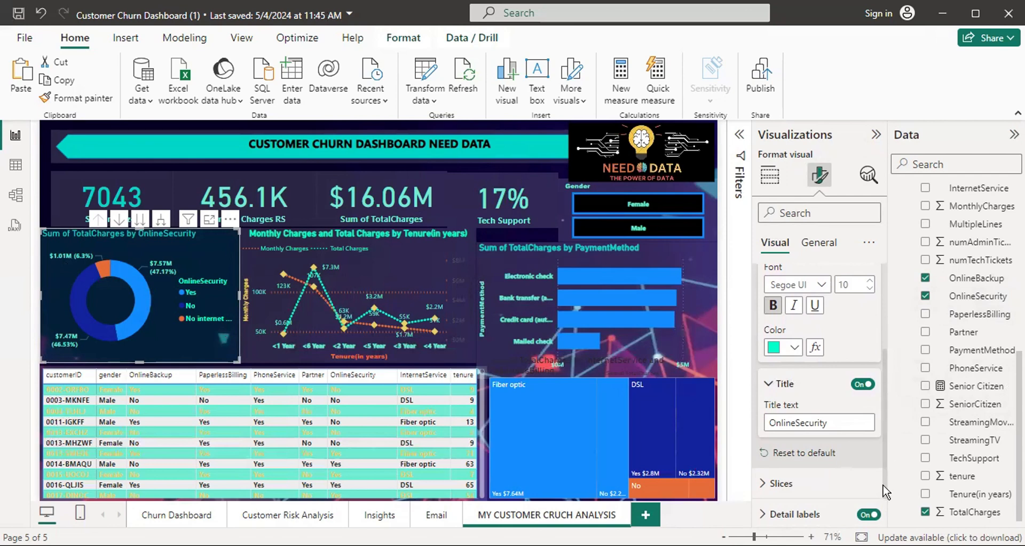
Examine the donut chart's slice colors for the Yes, No and No internet service categories
left_click(821, 483)
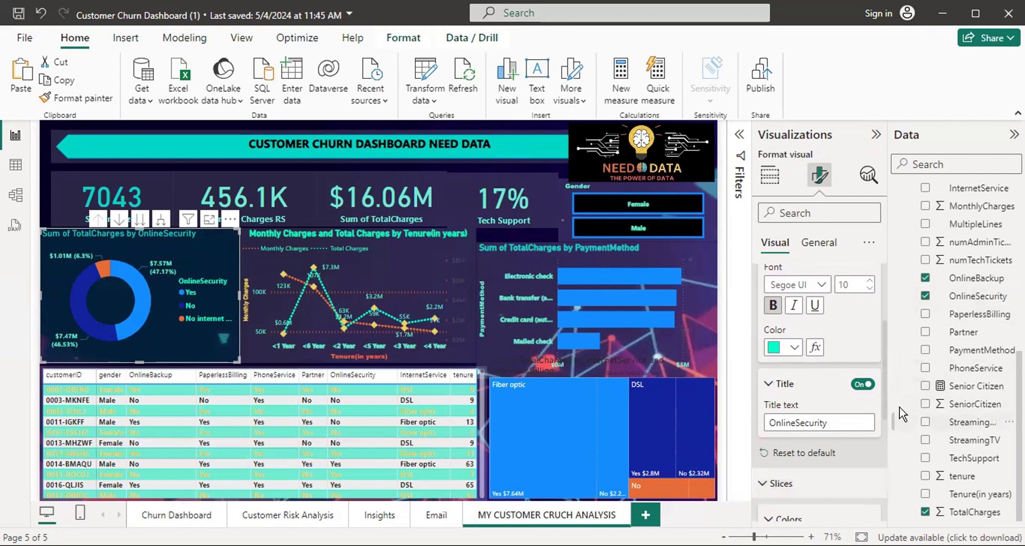
scroll(879, 472, "down", 4)
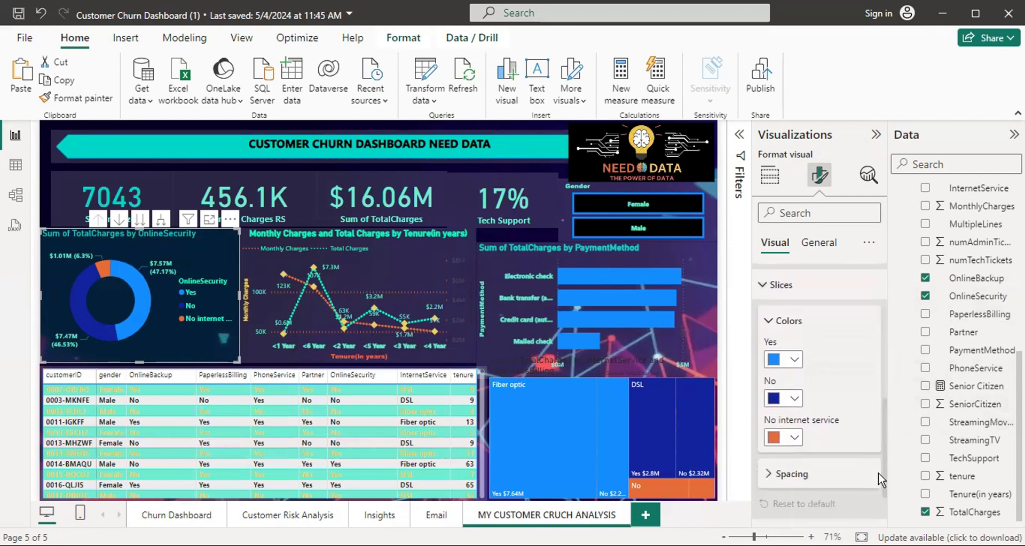
scroll(879, 472, "down", 2)
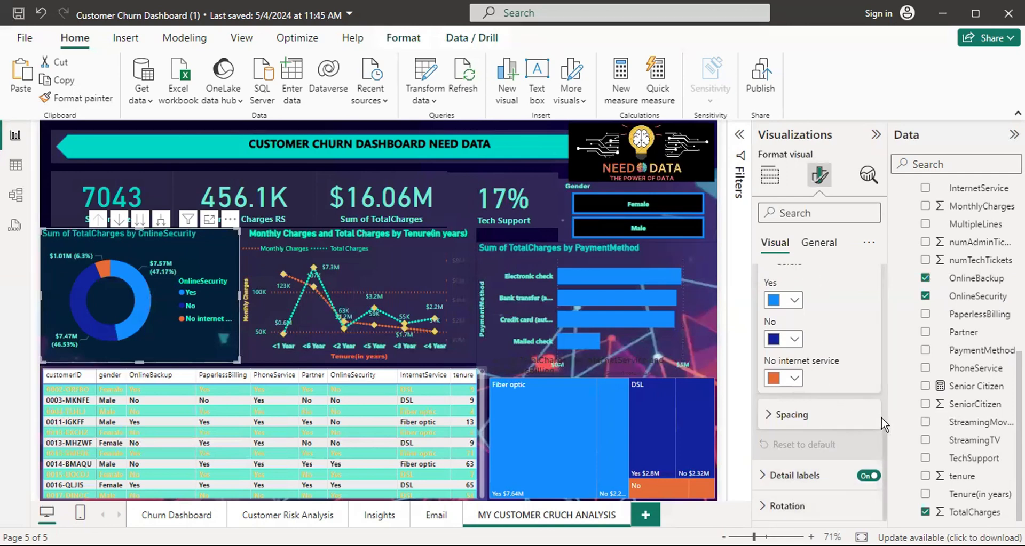
scroll(869, 317, "up", 5)
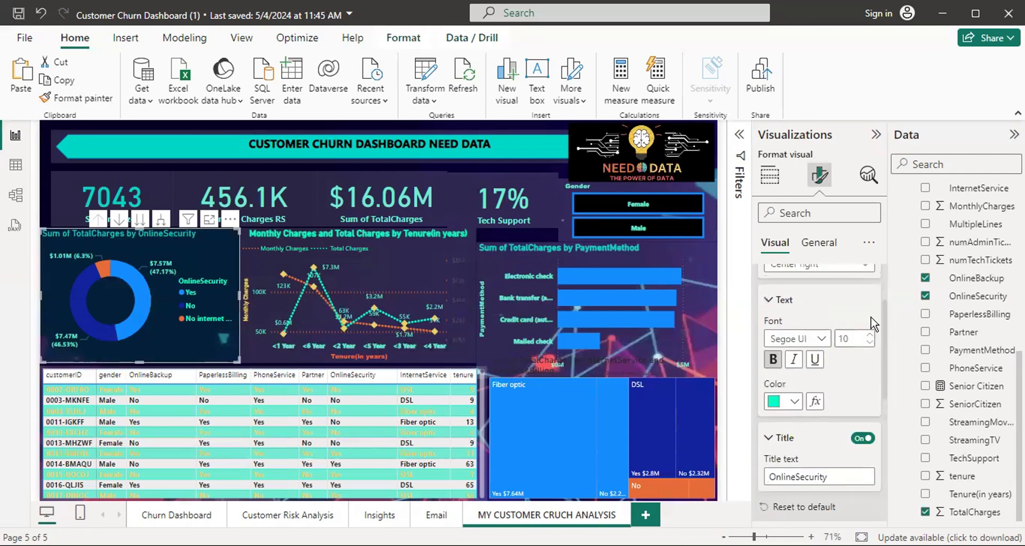
scroll(871, 309, "up", 2)
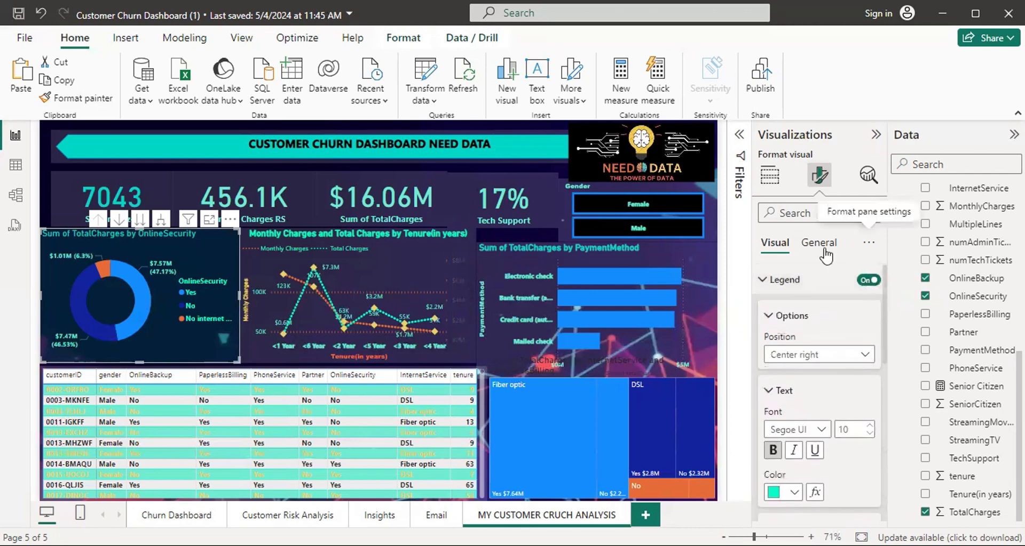
Examine the donut chart's background color and transparency effects and its title text formatting
left_click(808, 245)
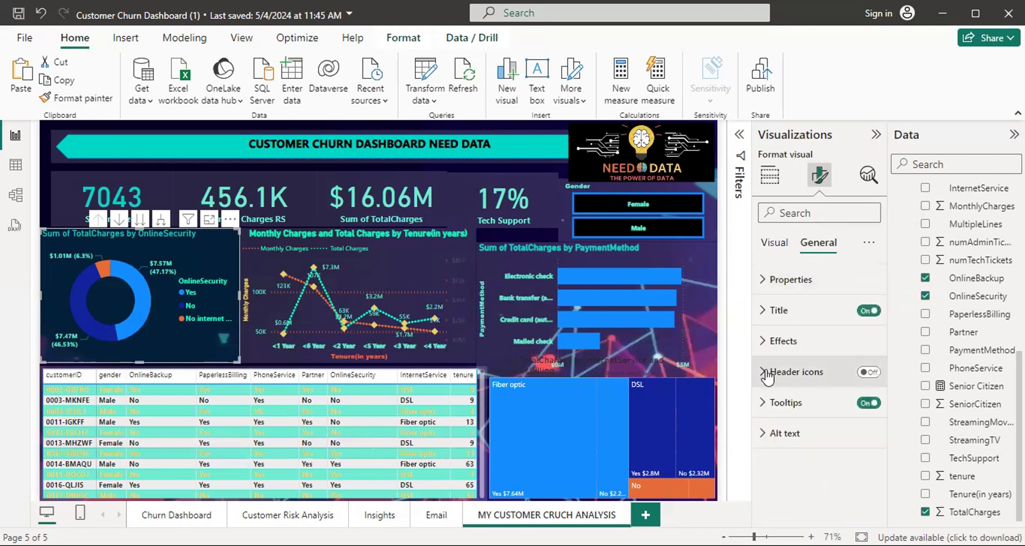
left_click(763, 341)
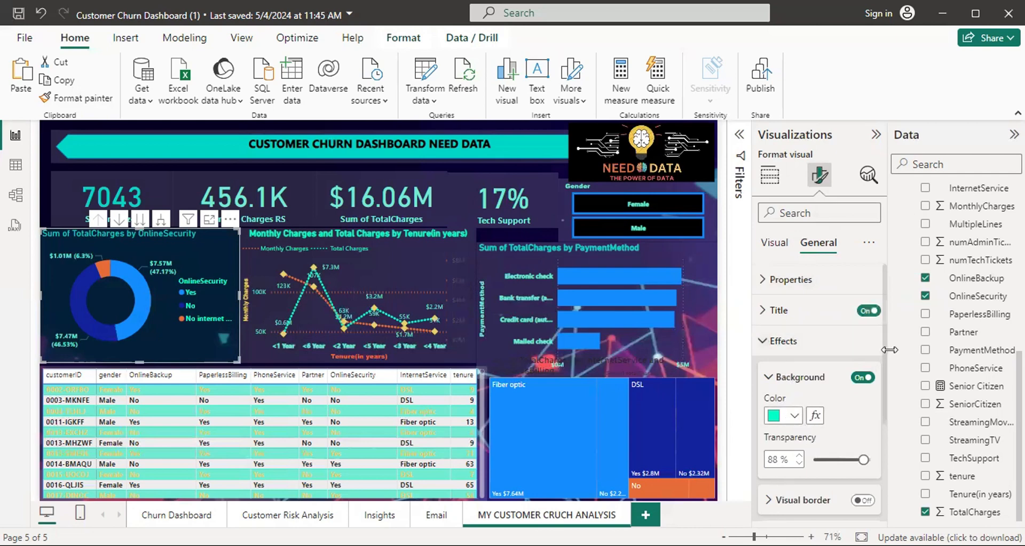
scroll(886, 351, "down", 1)
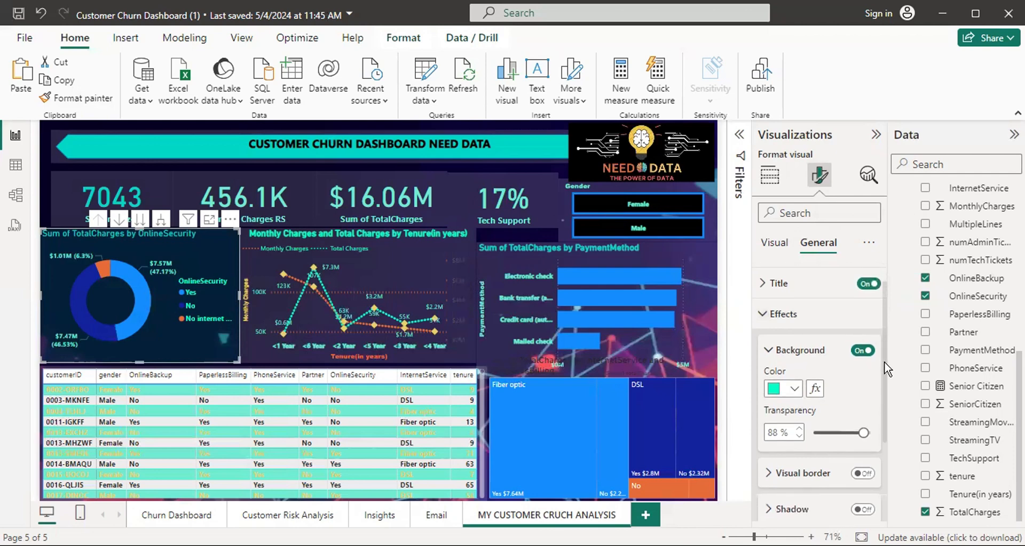
left_click(761, 284)
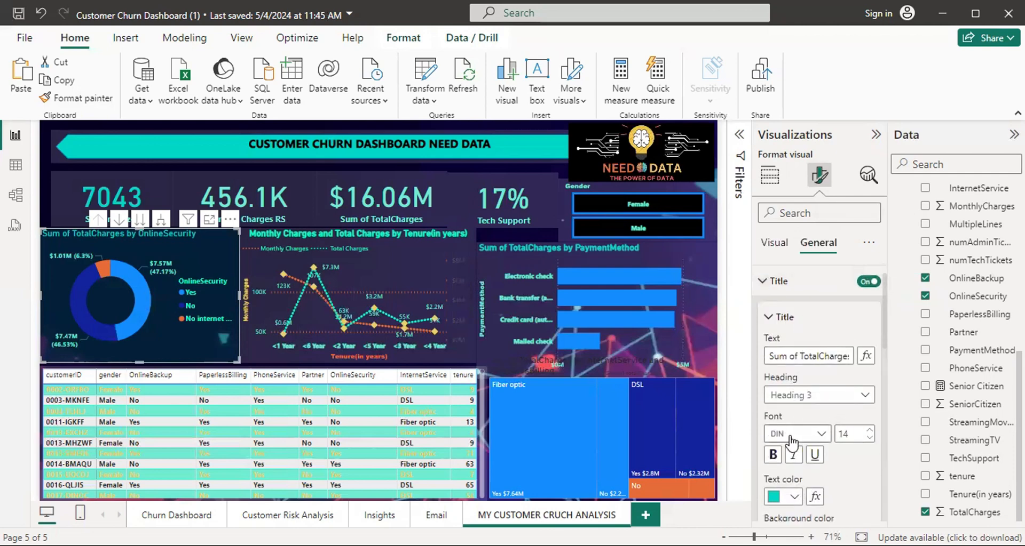
left_click(764, 281)
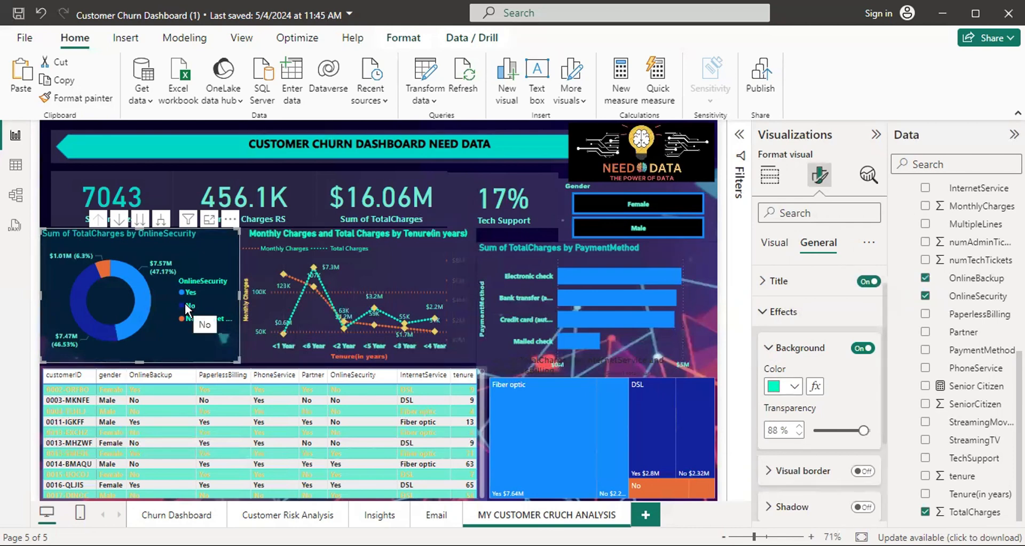
Examine the axis, legend and tooltip field assignments of the Monthly Charges and Total Charges by Tenure line chart
mouse_move(398, 285)
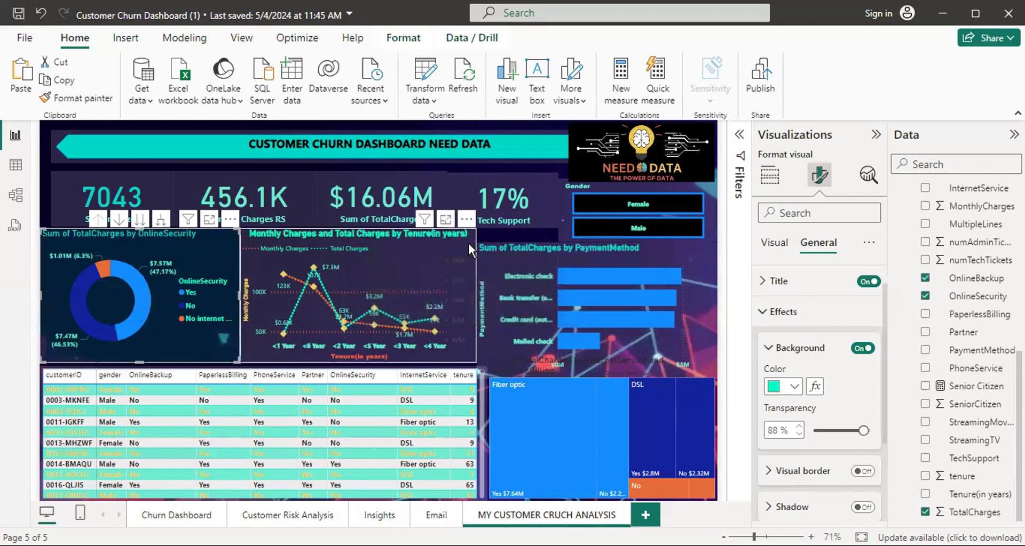
left_click(467, 241)
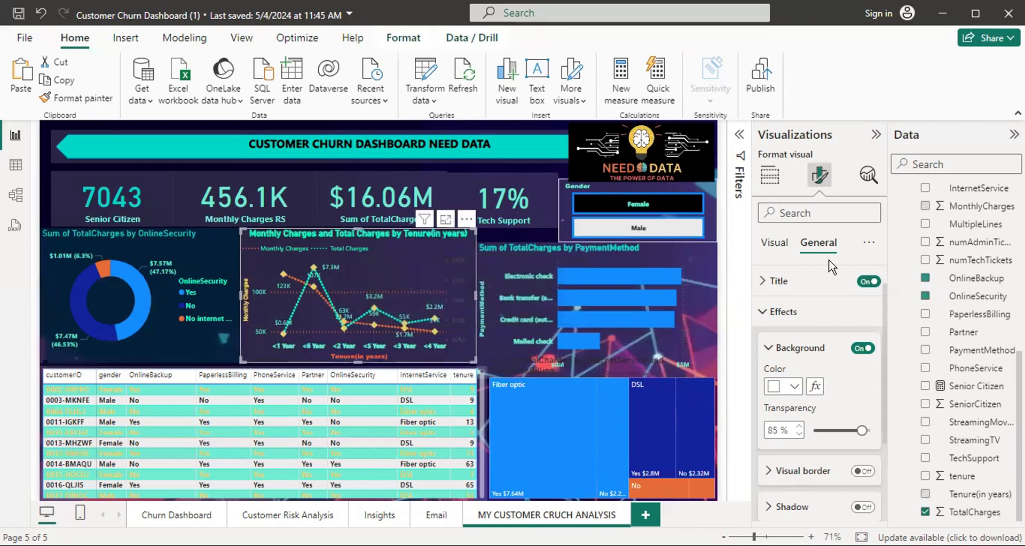
left_click(777, 178)
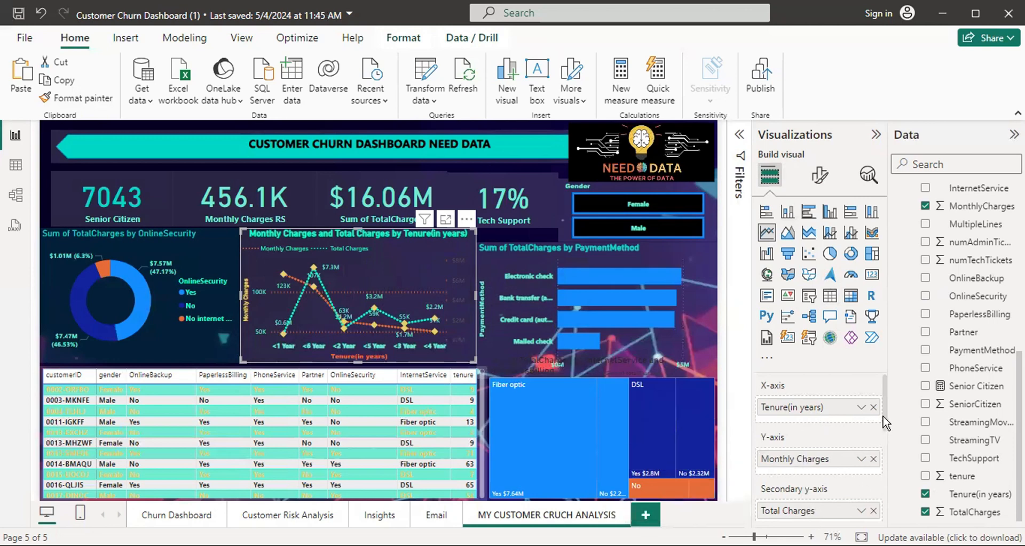
left_click_drag(888, 416, 886, 471)
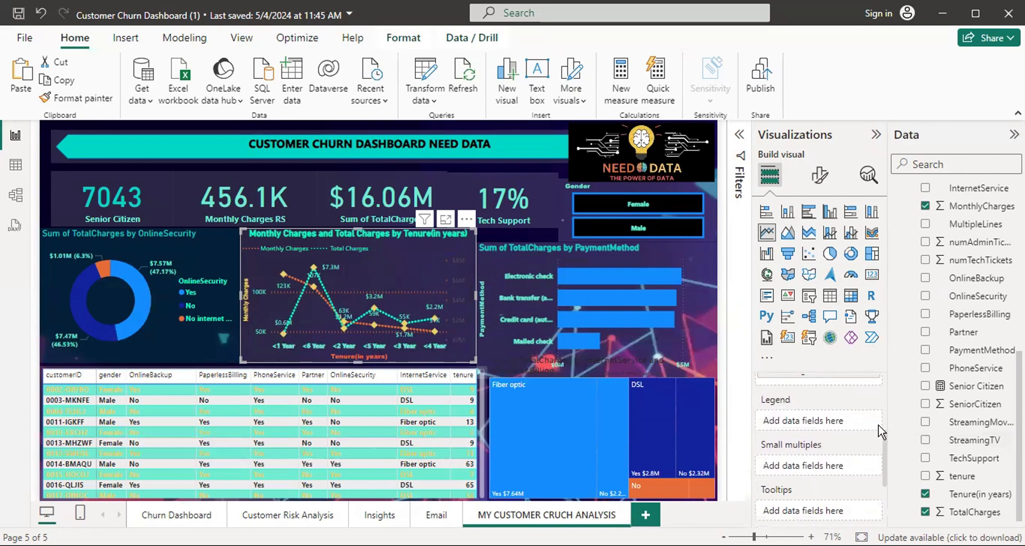
scroll(879, 425, "up", 5)
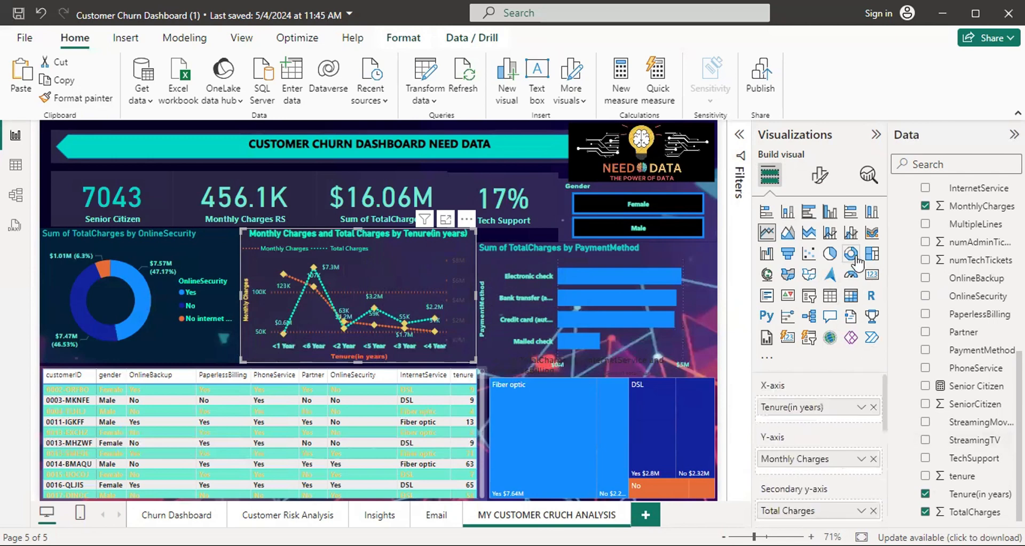
Examine the X-axis value and title formatting of the Monthly Charges and Total Charges by Tenure line chart
left_click(820, 179)
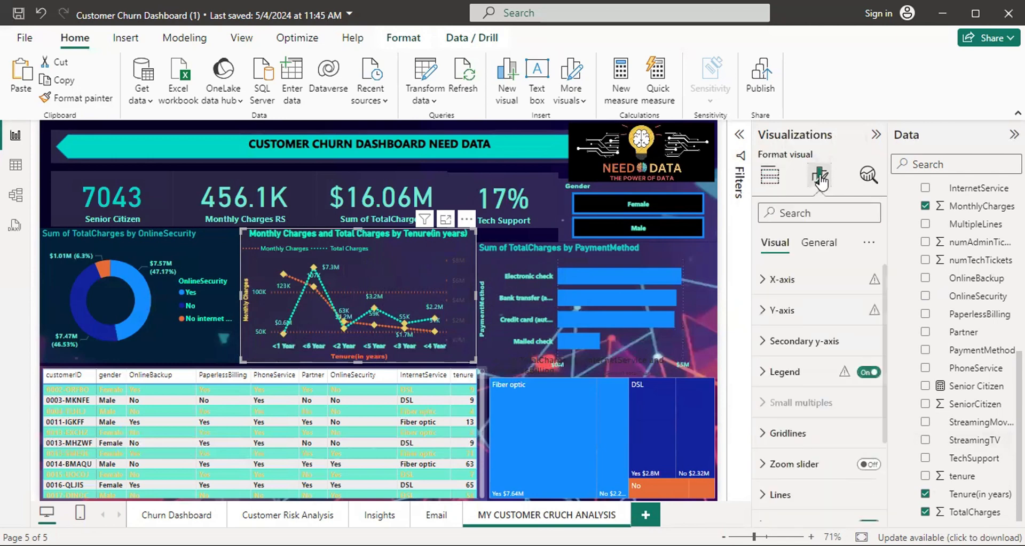
left_click(764, 281)
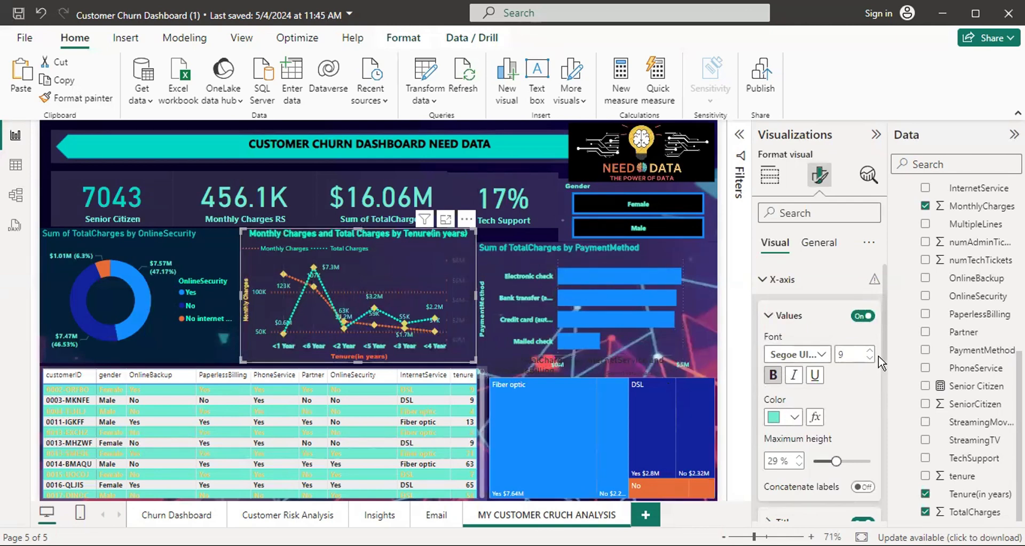
scroll(886, 343, "down", 3)
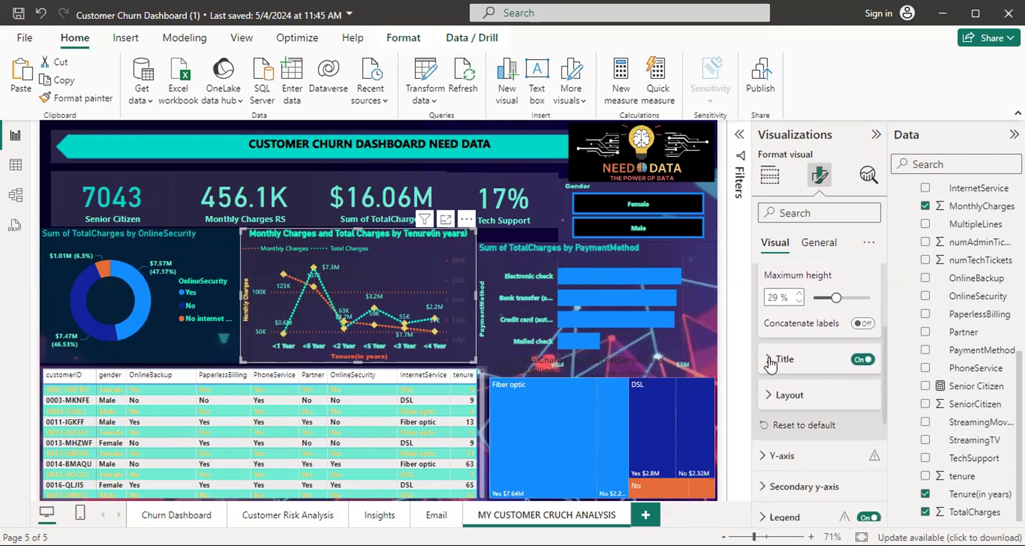
left_click(770, 360)
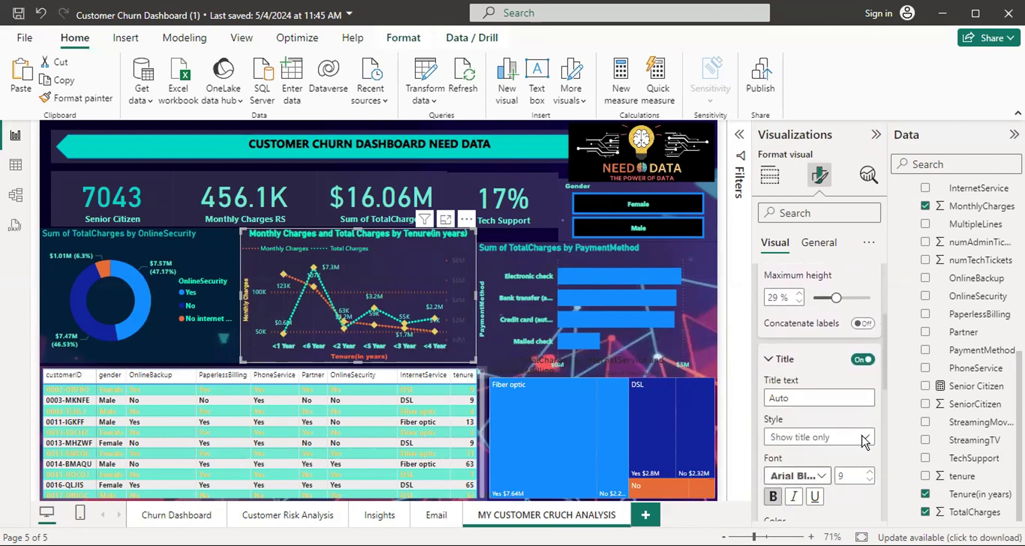
scroll(886, 347, "down", 2)
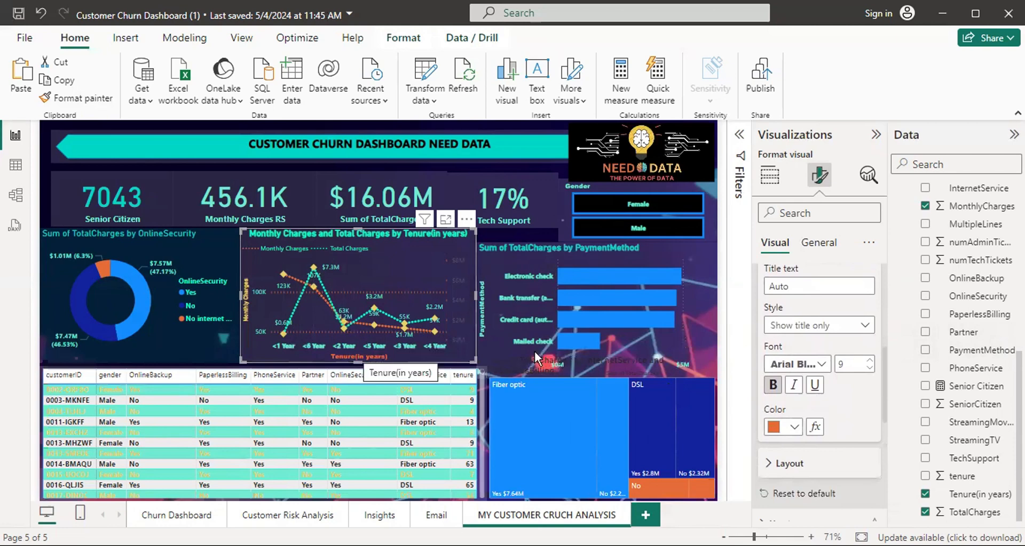
scroll(886, 367, "down", 4)
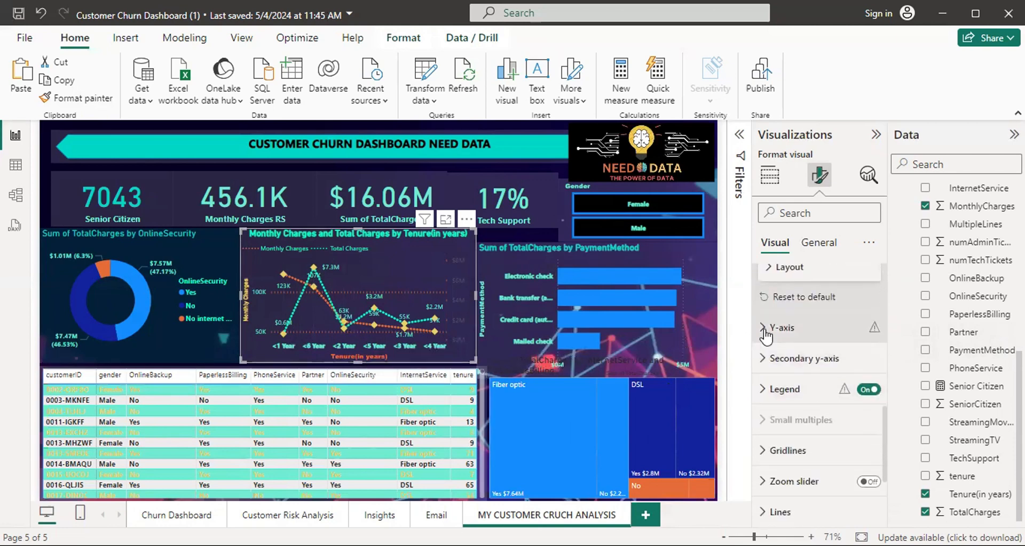
Examine the range and value formatting of the line chart's Y-axis and secondary y-axis
left_click(763, 331)
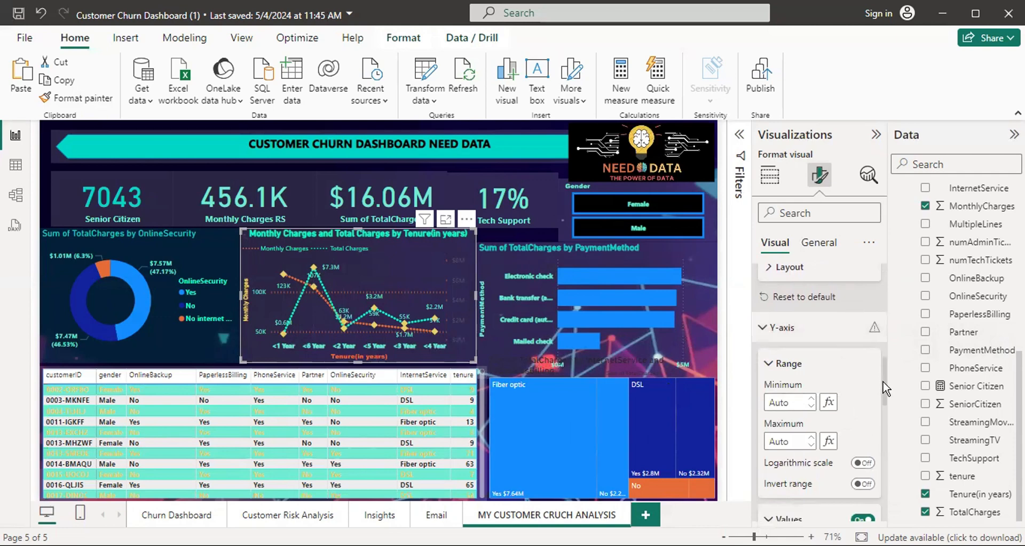
left_click_drag(882, 398, 874, 466)
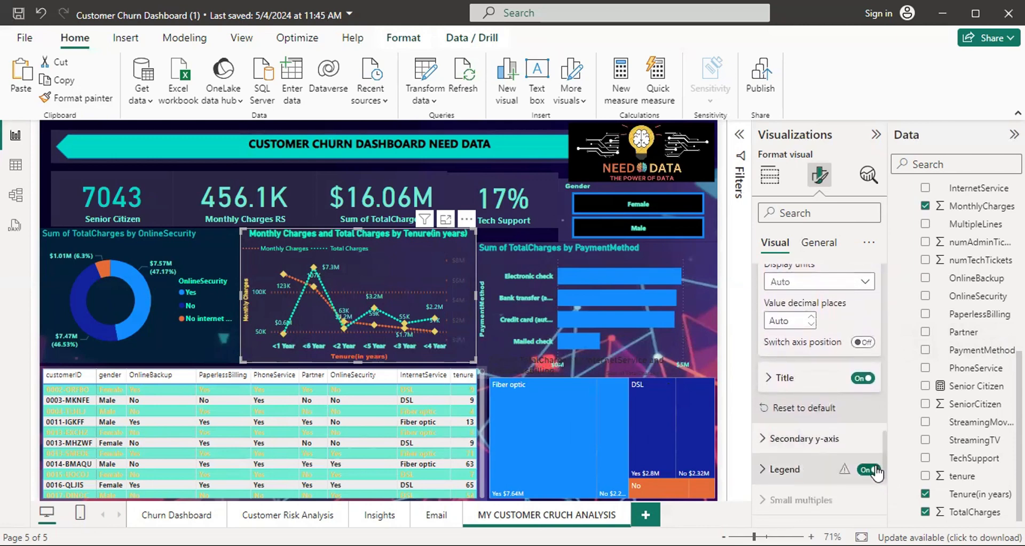
left_click(763, 441)
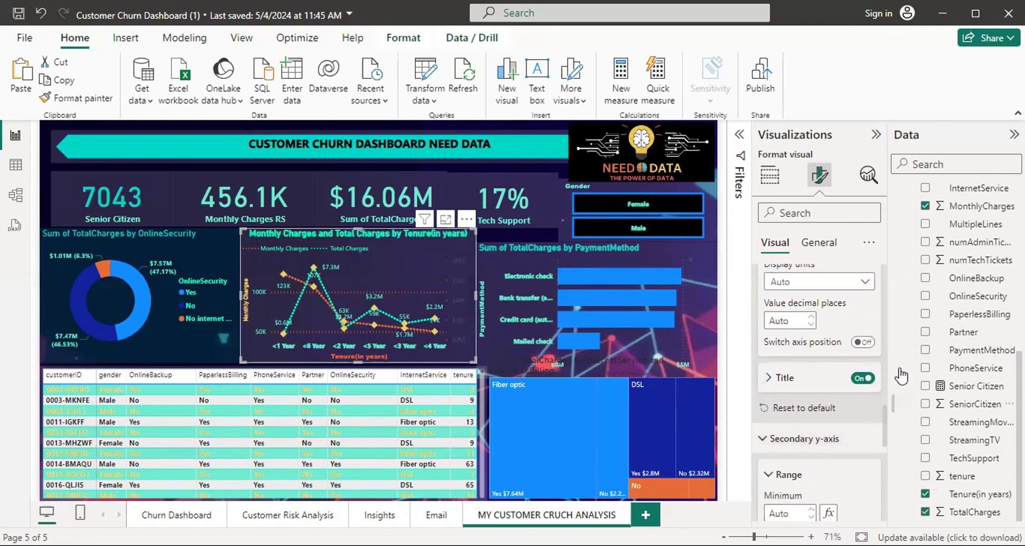
left_click_drag(883, 414, 884, 458)
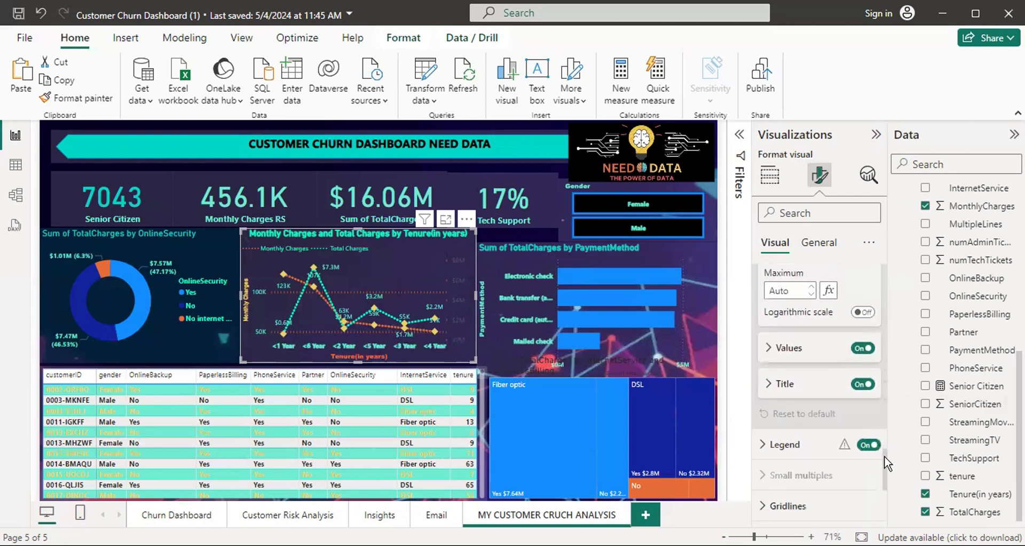
left_click(768, 350)
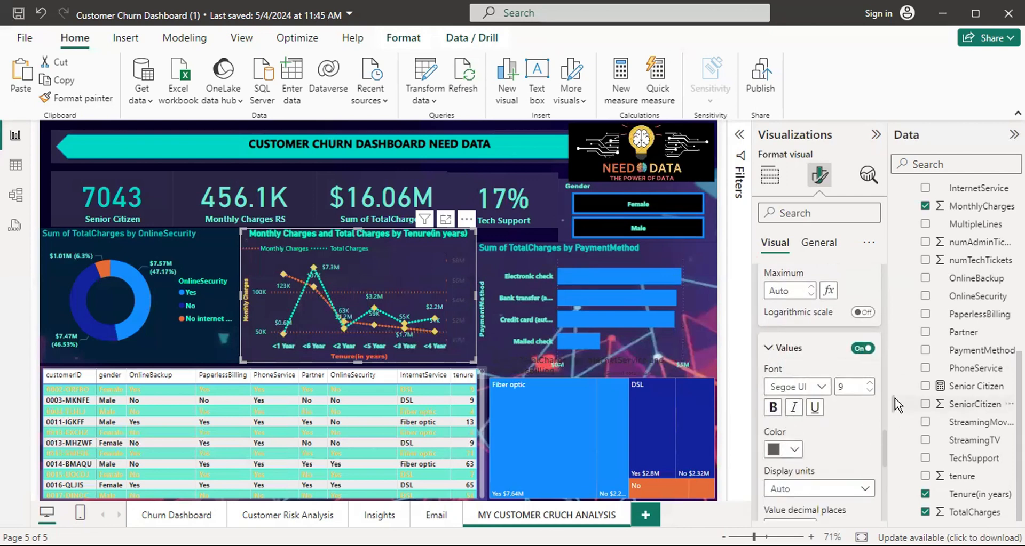
left_click_drag(884, 439, 888, 340)
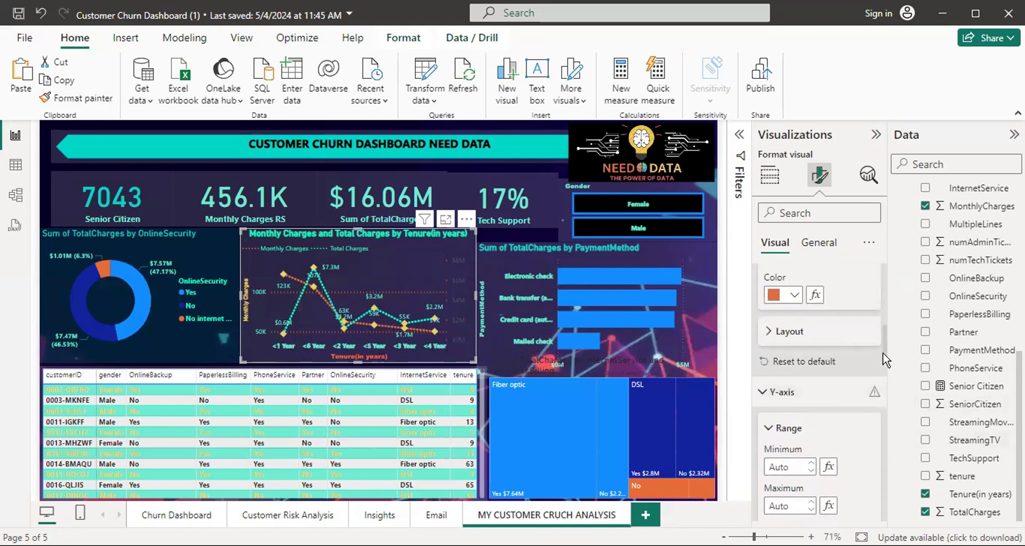
scroll(886, 358, "down", 4)
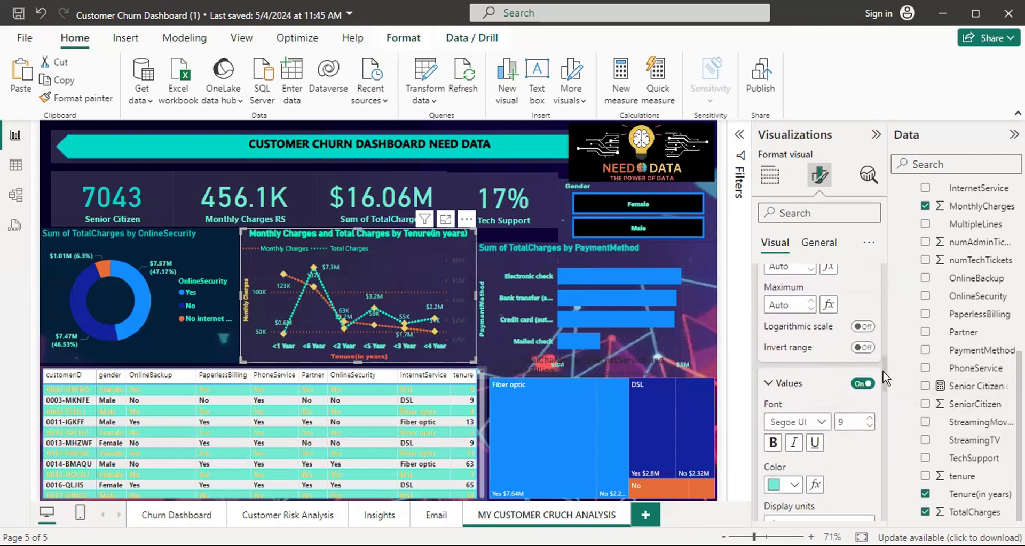
scroll(886, 393, "down", 6)
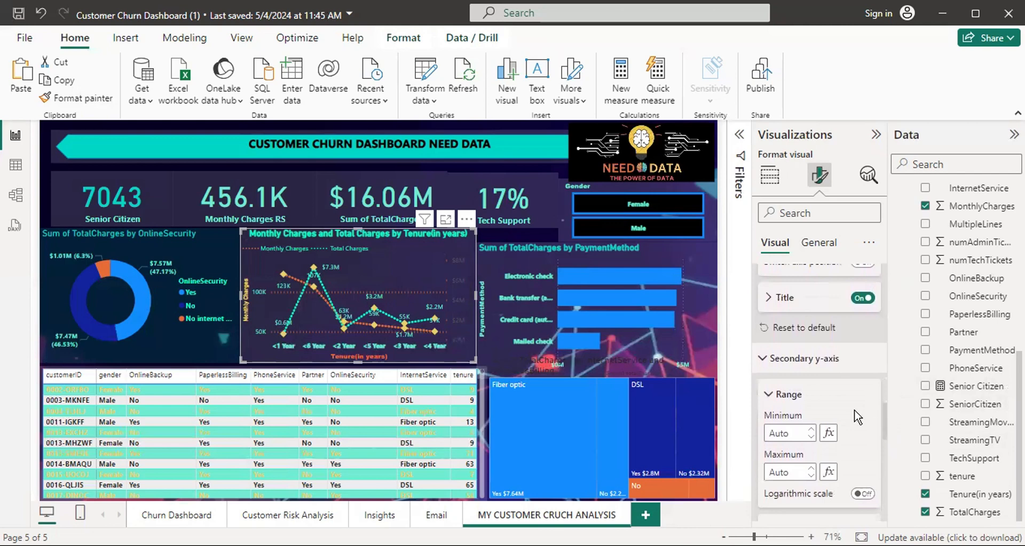
left_click_drag(885, 416, 889, 479)
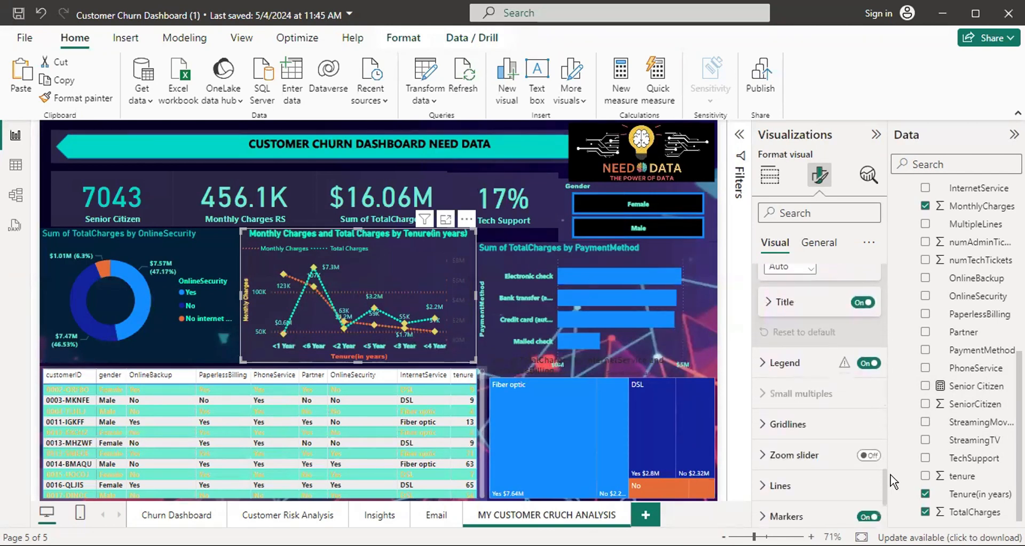
Try the Solid style on the line chart's horizontal gridlines and return them to Dotted
left_click(761, 424)
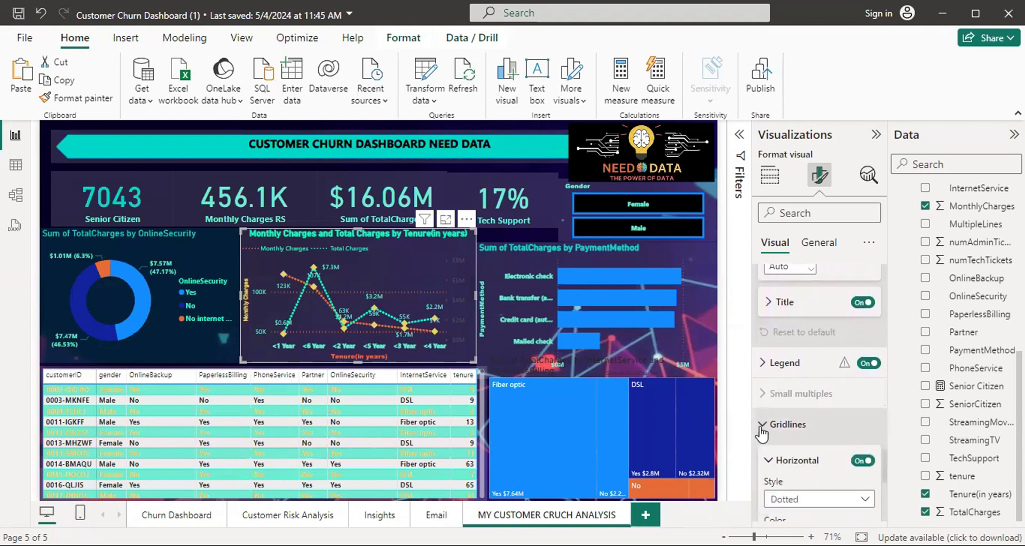
left_click(865, 502)
left_click(805, 474)
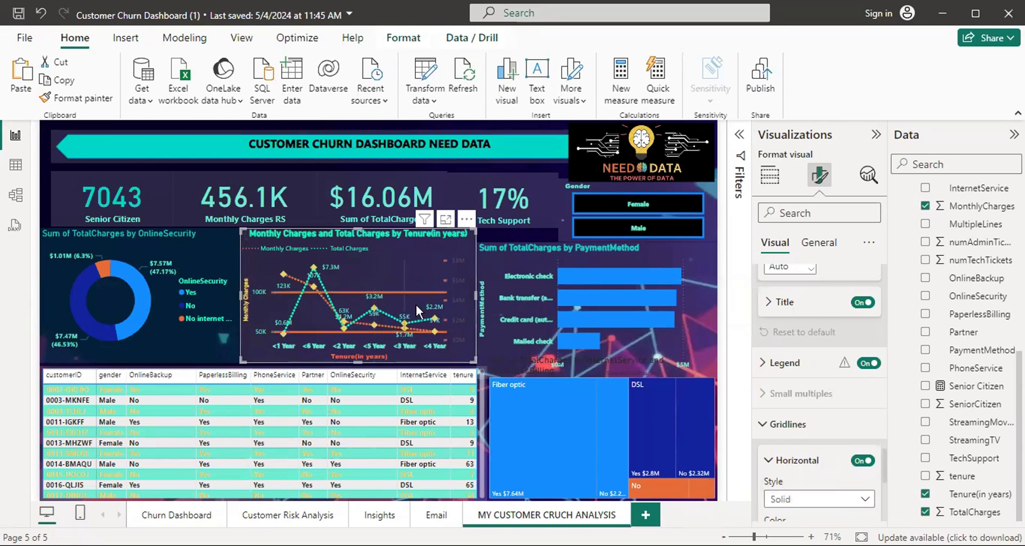
left_click(868, 502)
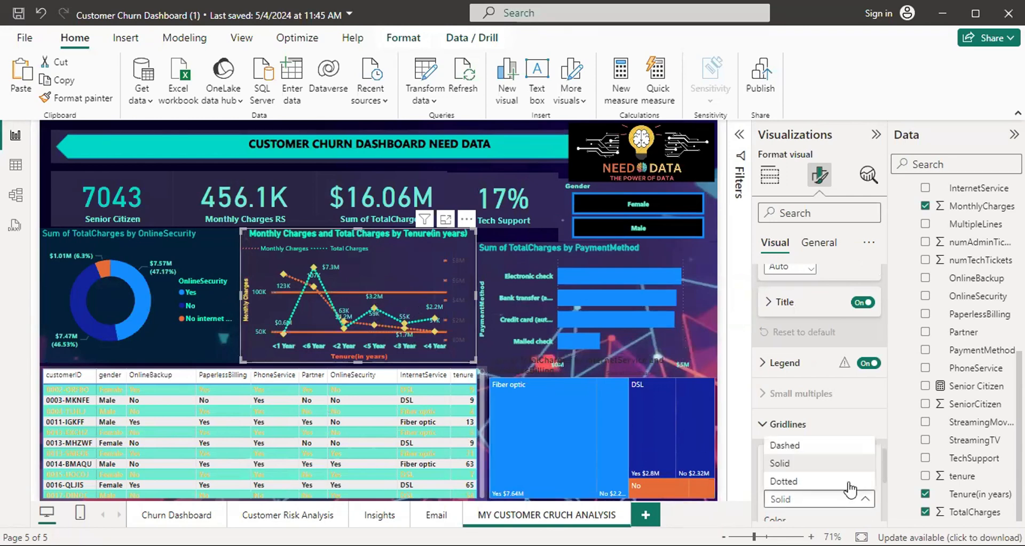
left_click(804, 482)
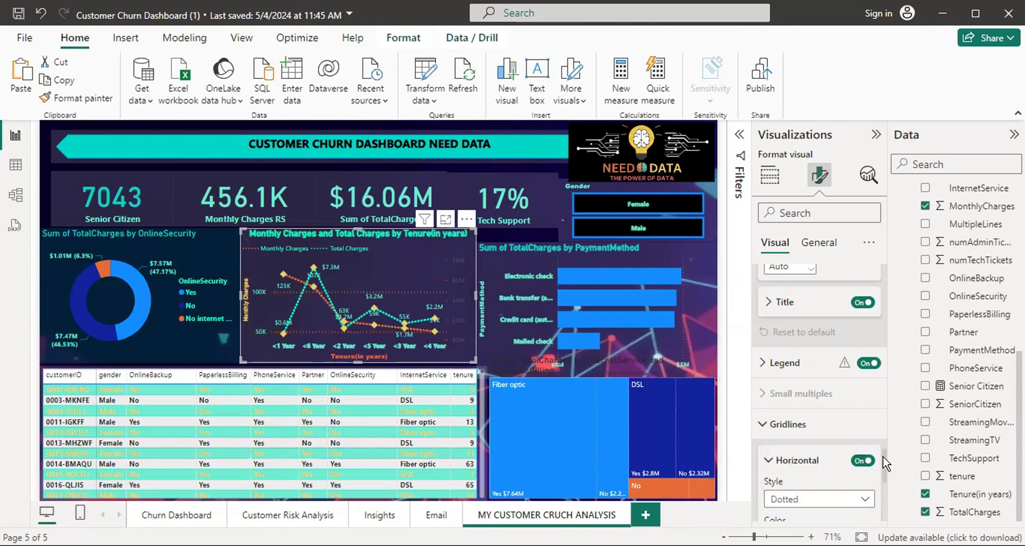
Set the line style of all series in the tenure line chart to Solid and review the series colors
left_click_drag(883, 467, 877, 507)
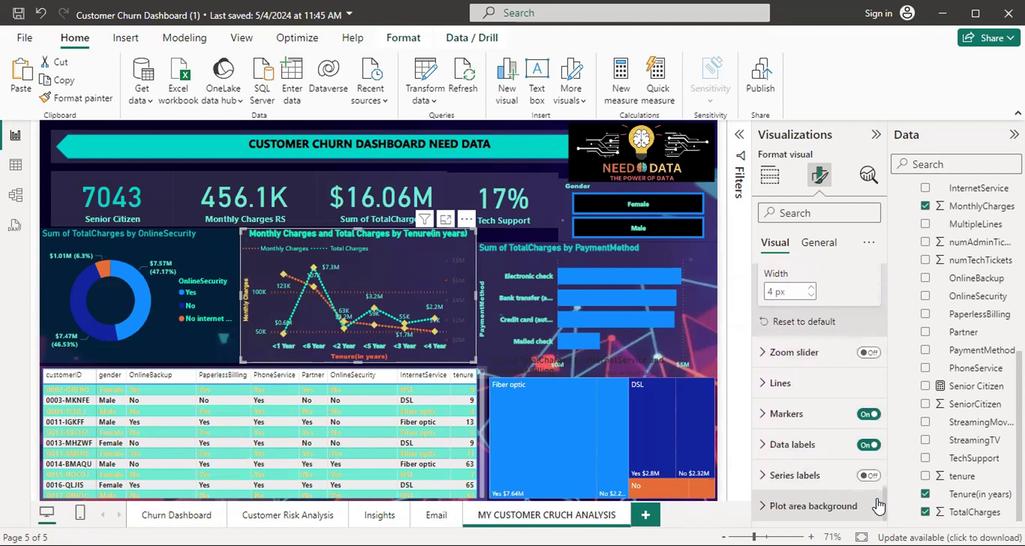
left_click(758, 393)
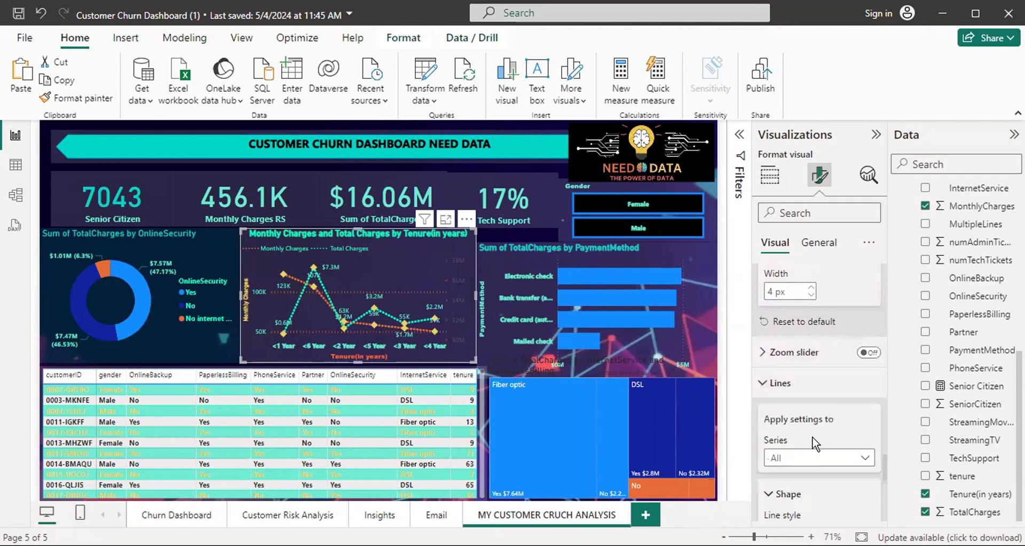
scroll(887, 465, "down", 4)
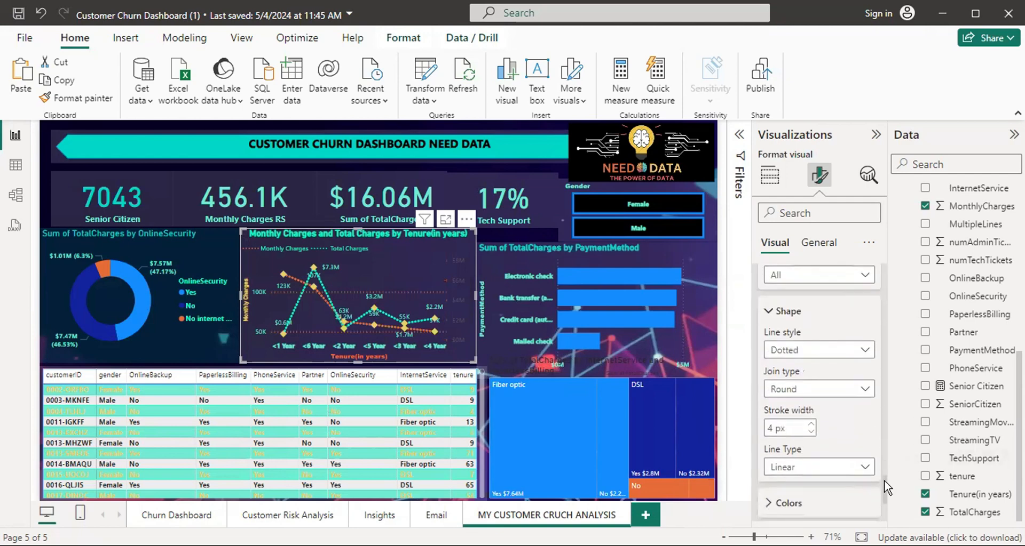
left_click(865, 346)
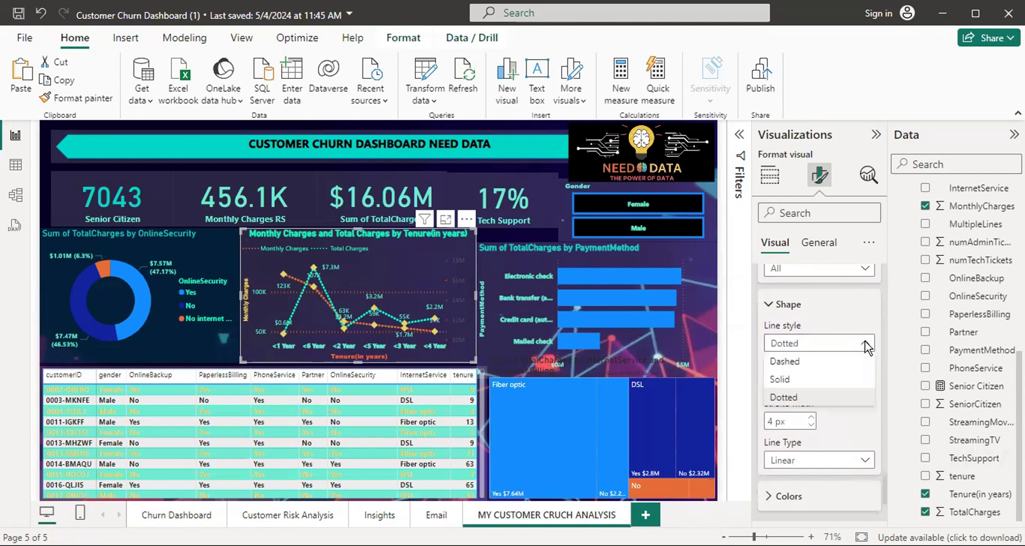
left_click(811, 385)
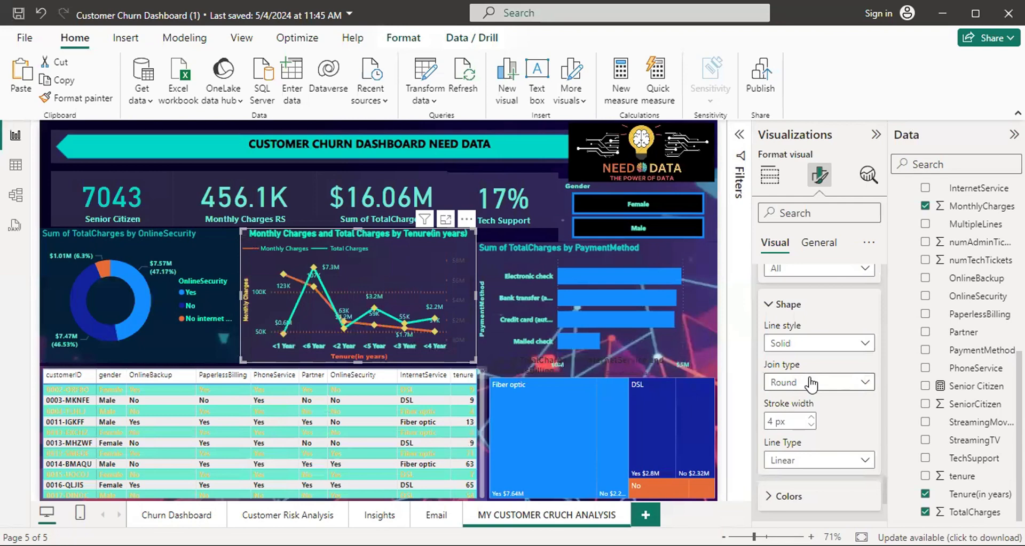
left_click(851, 345)
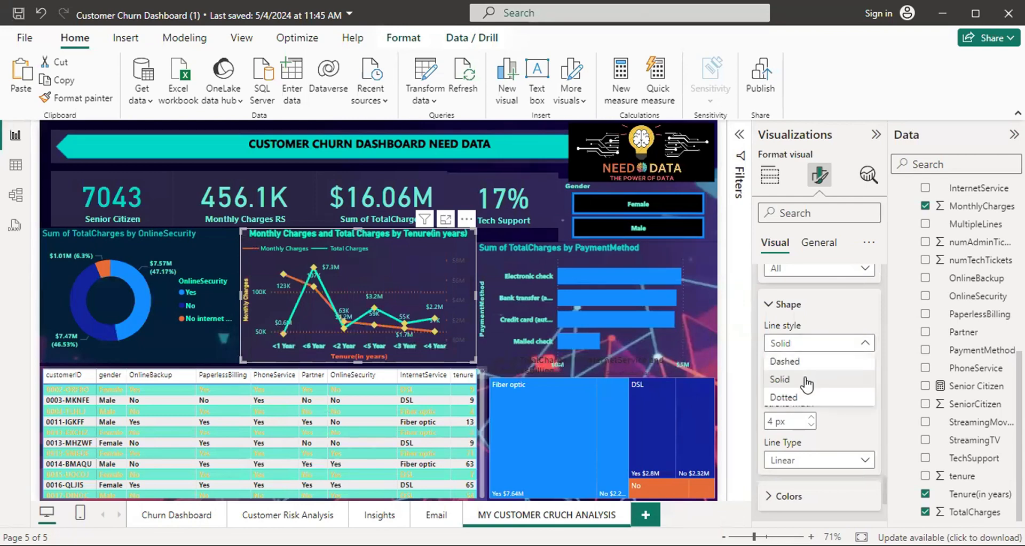
left_click(794, 399)
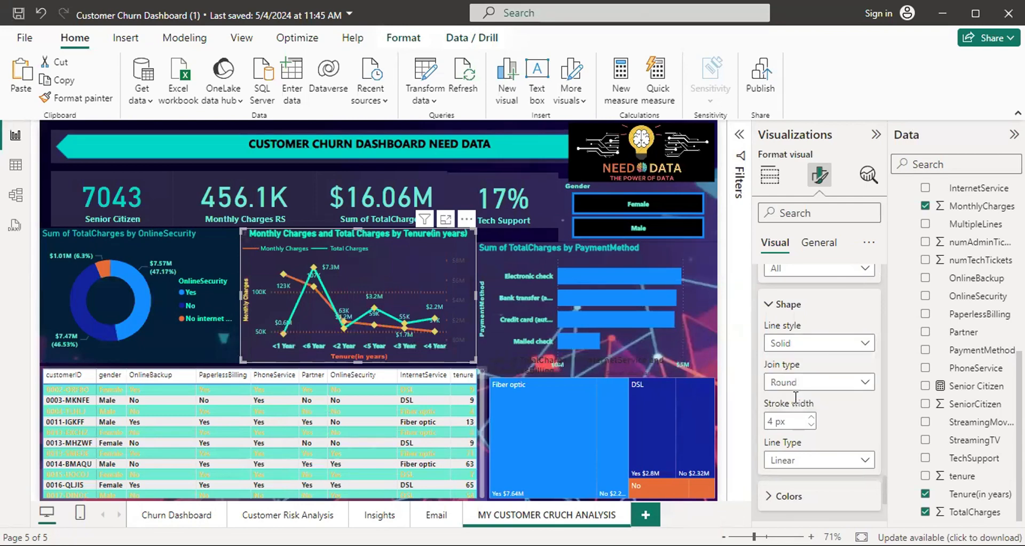
left_click(864, 345)
left_click(811, 380)
left_click(771, 499)
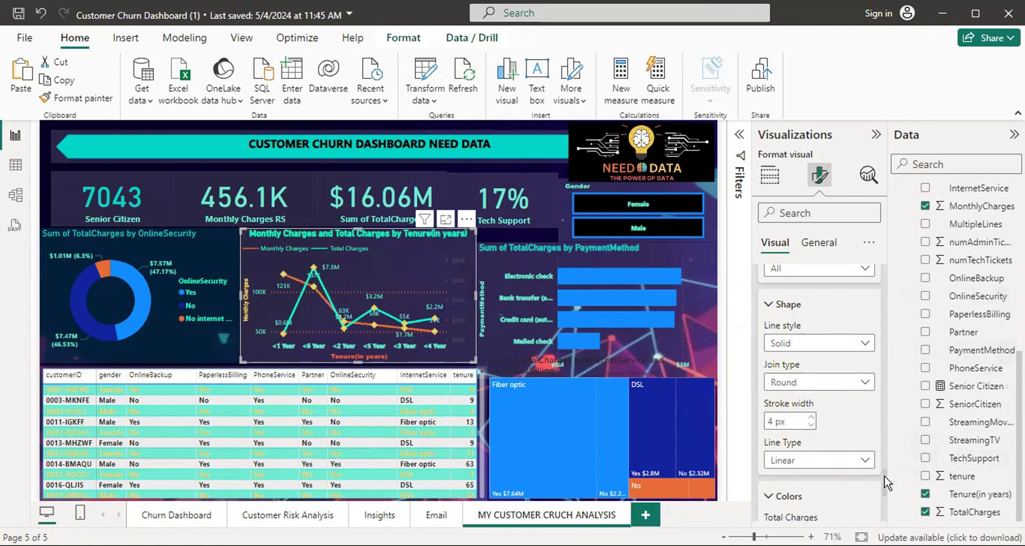
scroll(884, 483, "down", 3)
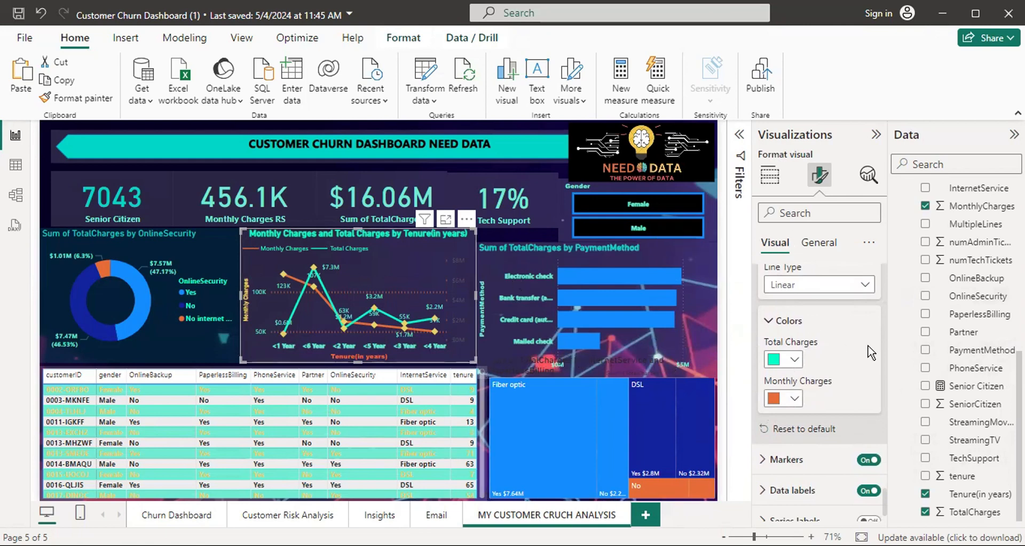
Try X markers for all line chart series, settle on the round marker shape, and open the marker color settings
left_click(766, 461)
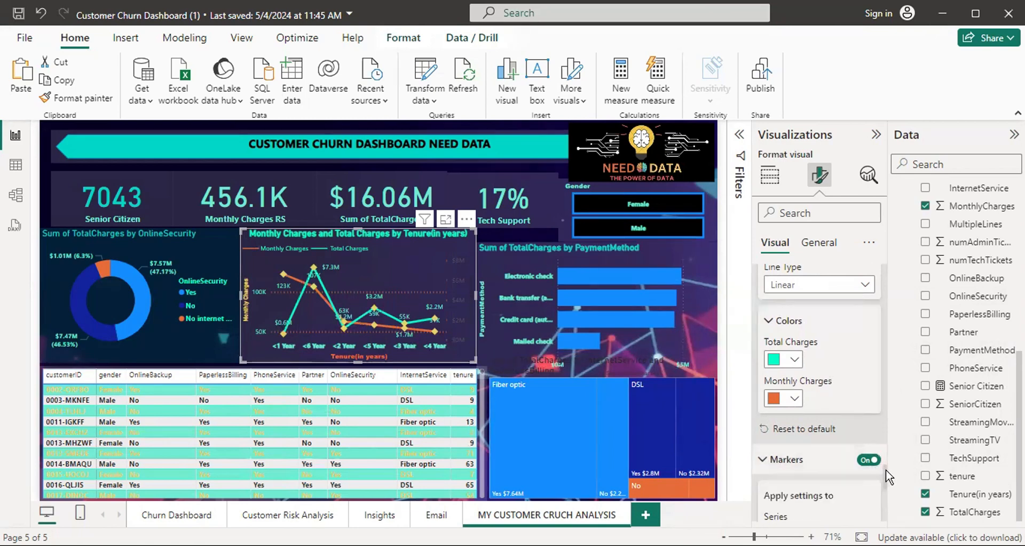
left_click_drag(885, 477, 886, 502)
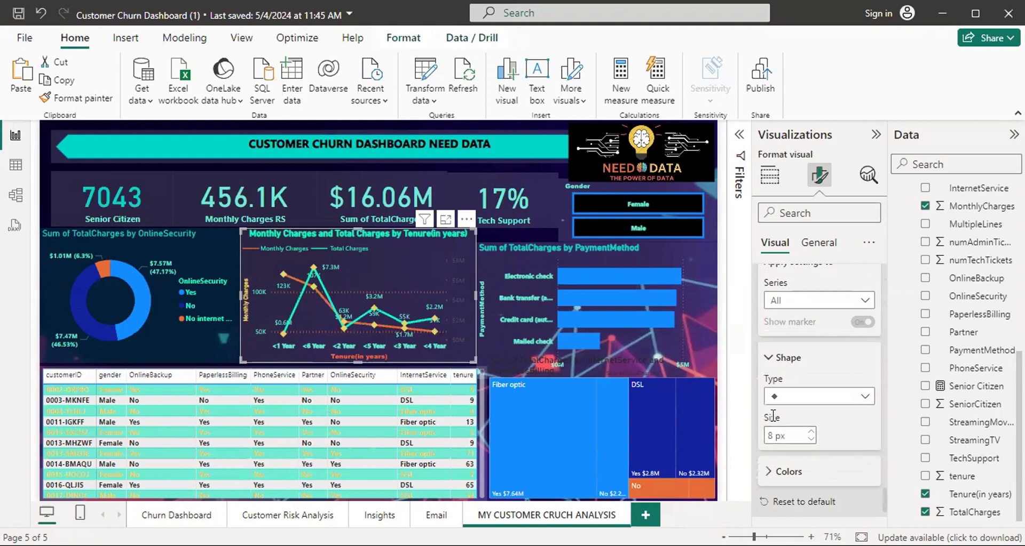
left_click(861, 404)
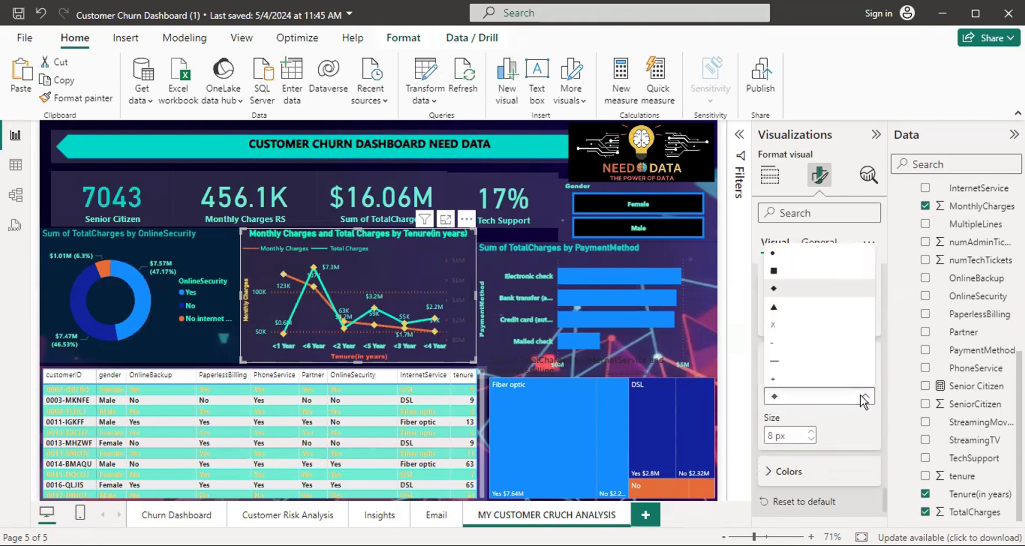
left_click(775, 333)
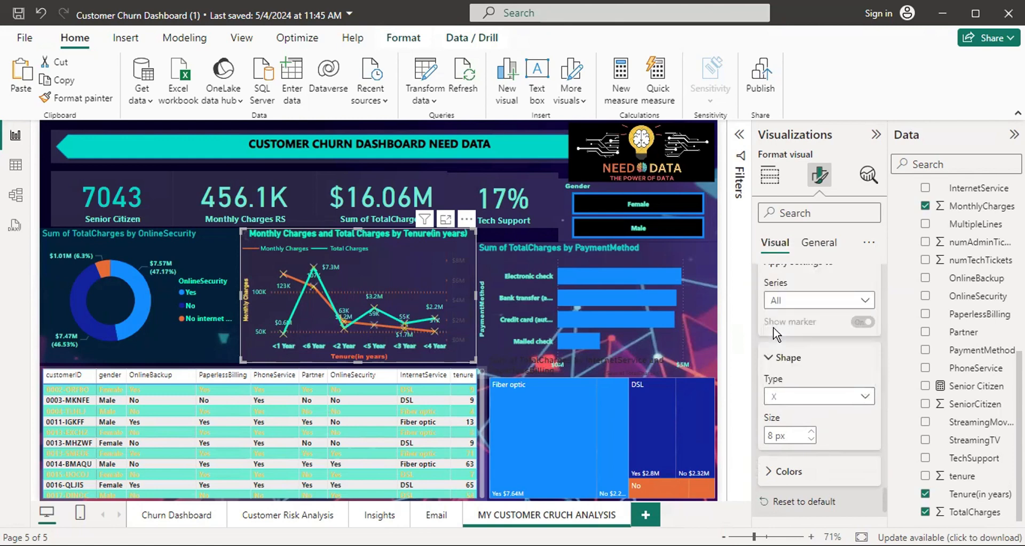
left_click(866, 400)
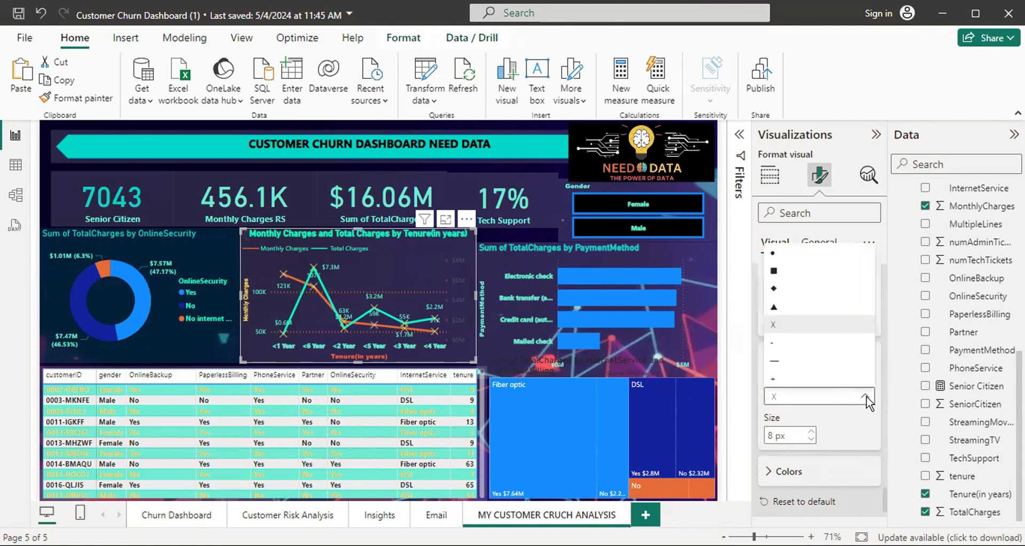
left_click(774, 253)
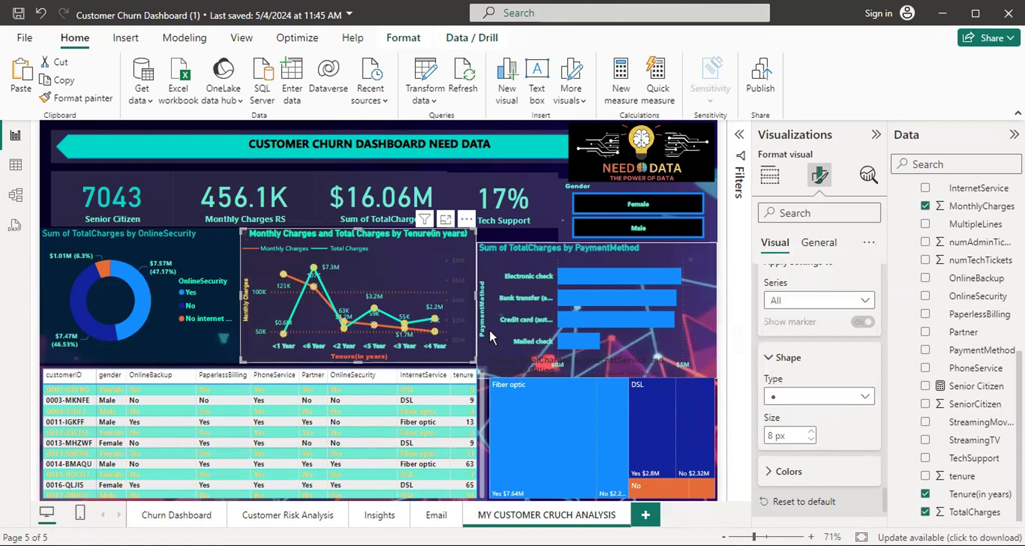
left_click(769, 473)
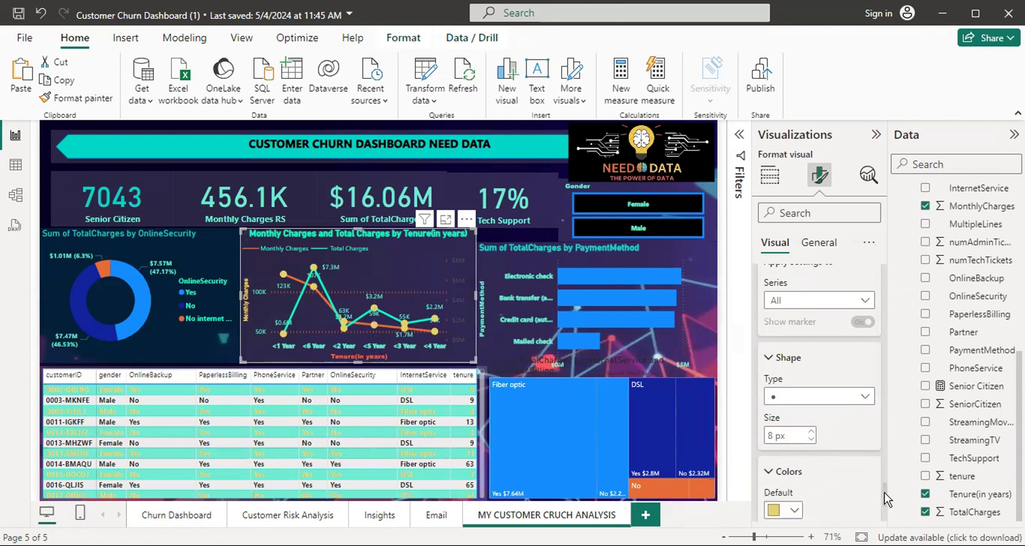
Set the default marker color of all series in the tenure line chart to a custom bright green, #42F900
scroll(886, 499, "down", 3)
left_click(794, 388)
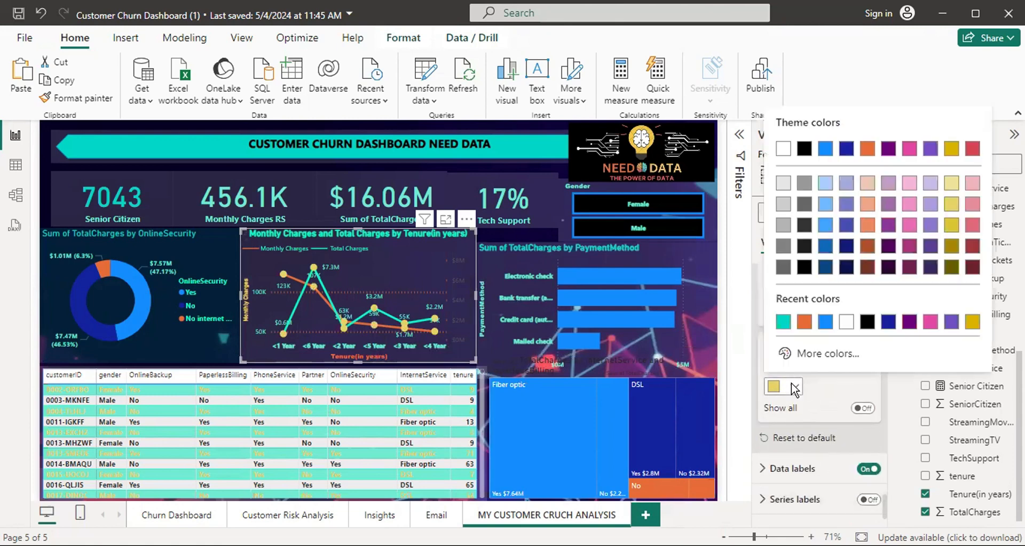
left_click(801, 354)
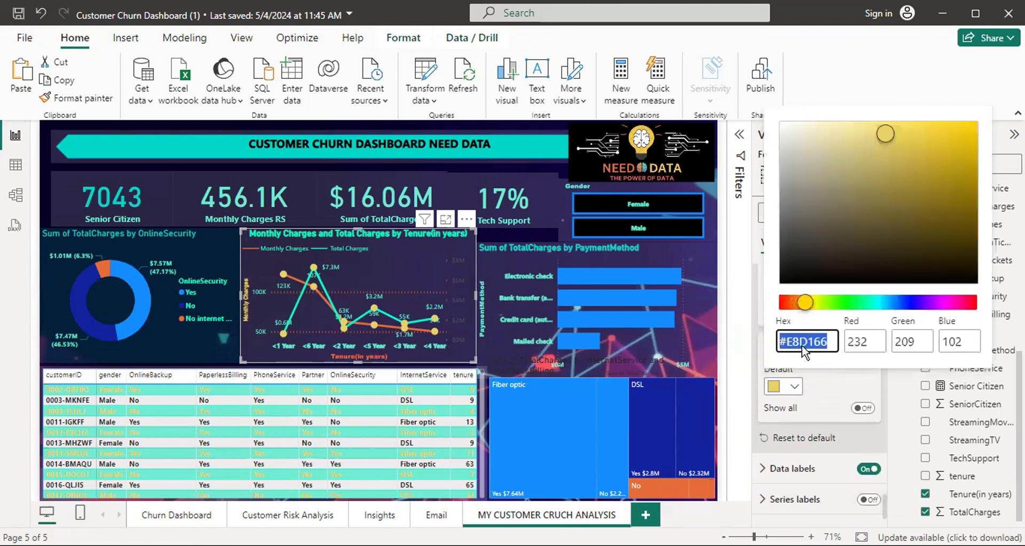
left_click(835, 303)
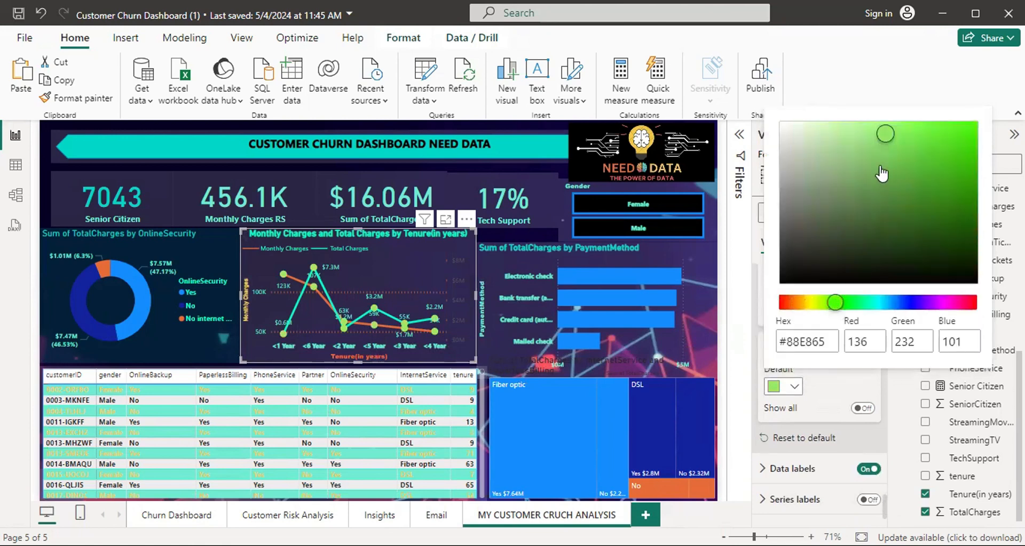
left_click_drag(885, 140, 987, 131)
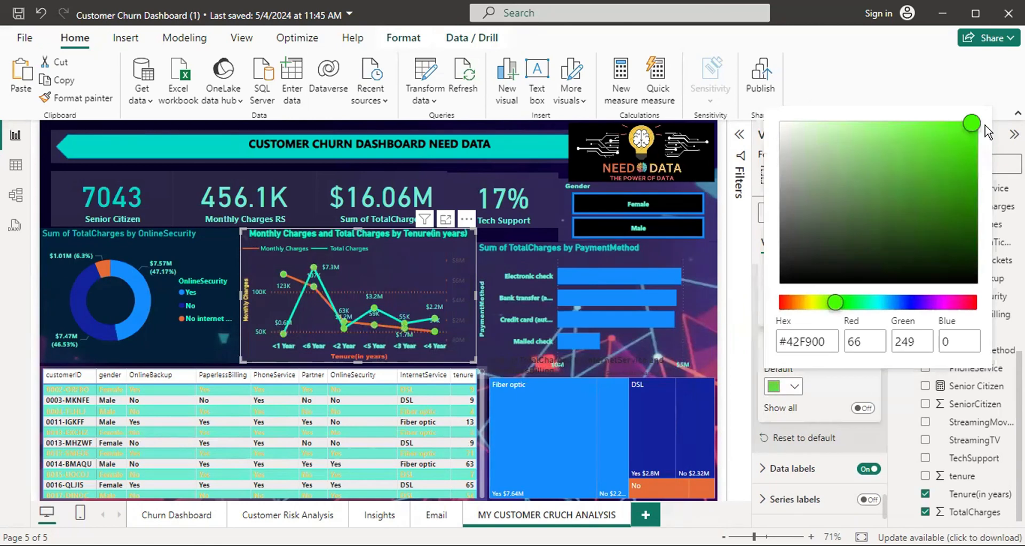
left_click(976, 92)
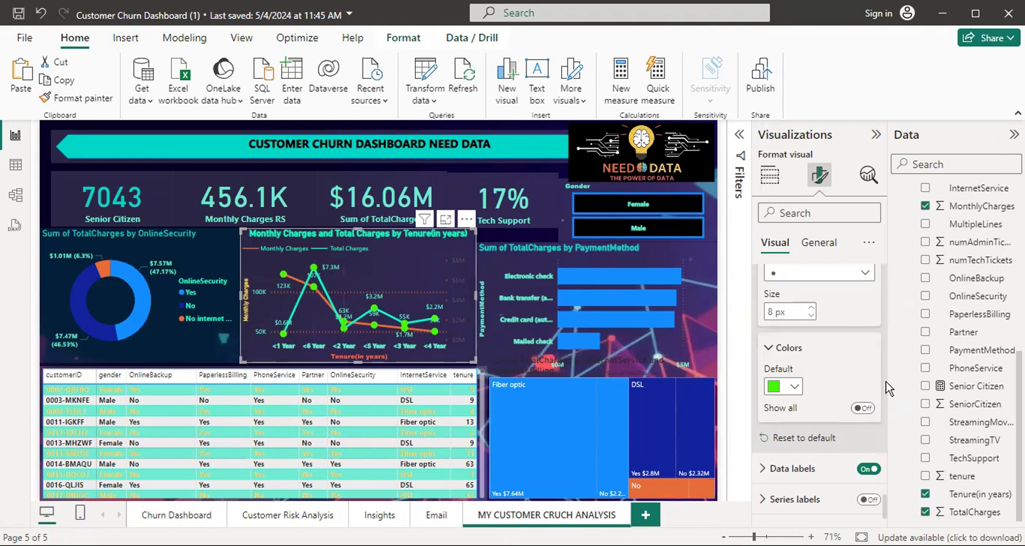
Try turning off the line chart's data labels, restore them, and look through the data label options
left_click(766, 469)
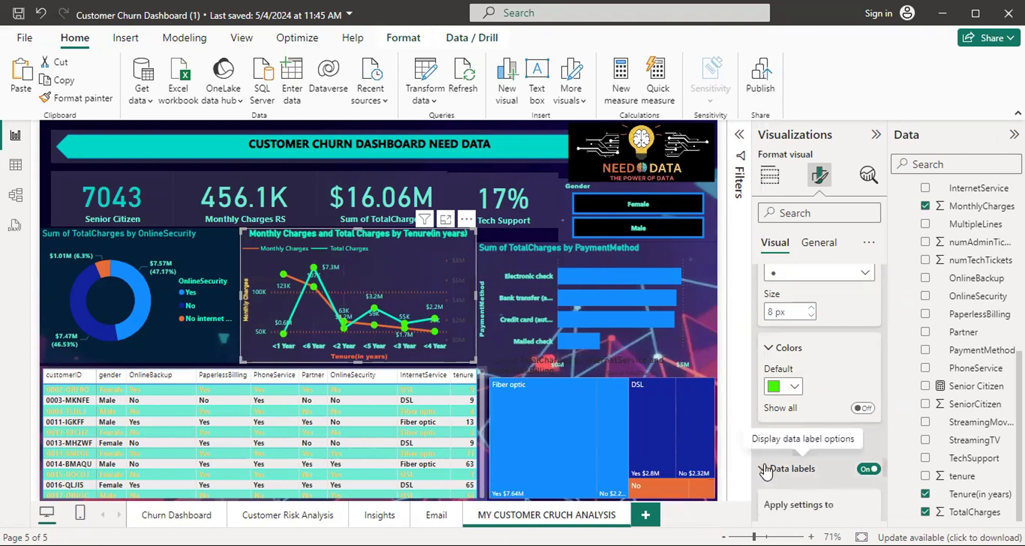
left_click(870, 469)
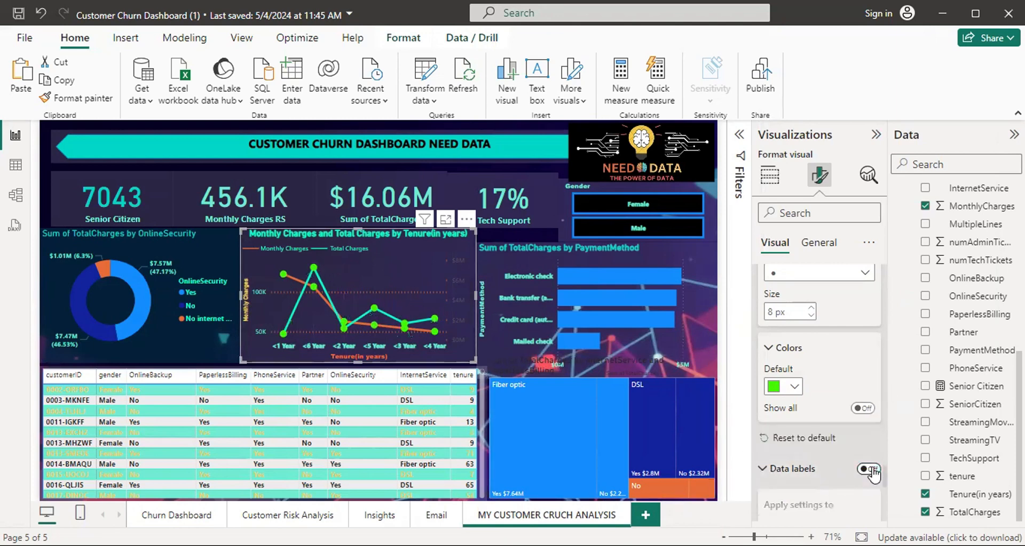
left_click(870, 469)
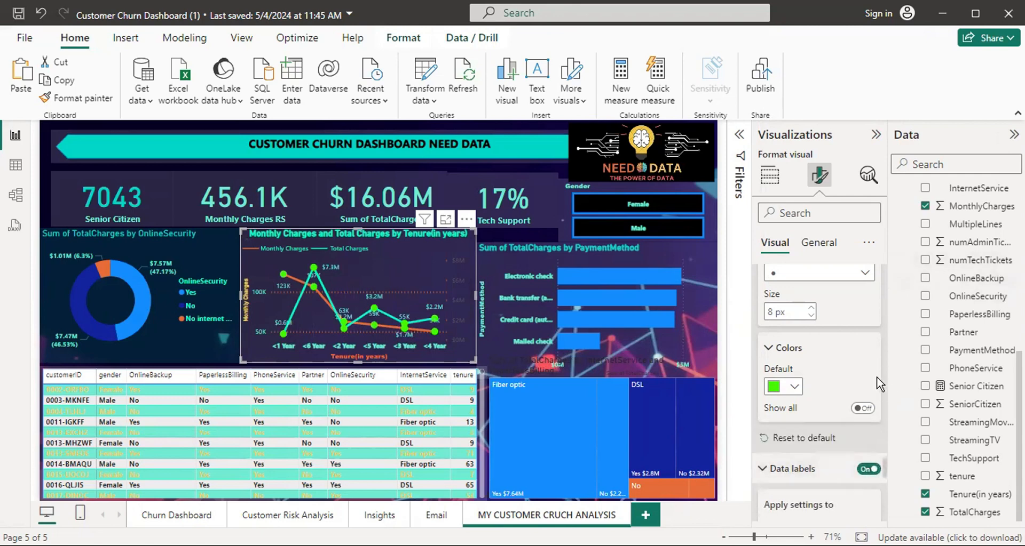
scroll(880, 408, "down", 5)
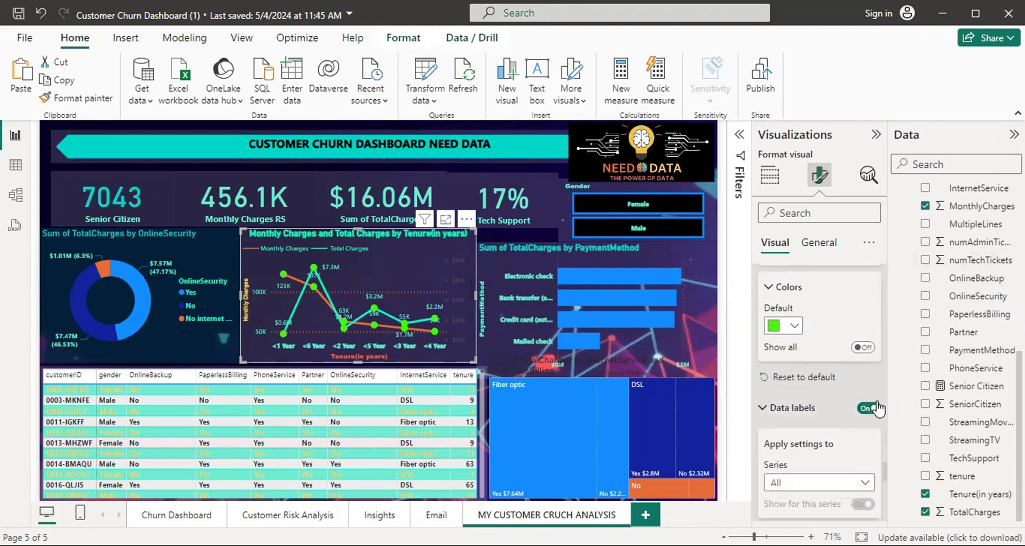
scroll(876, 408, "down", 1)
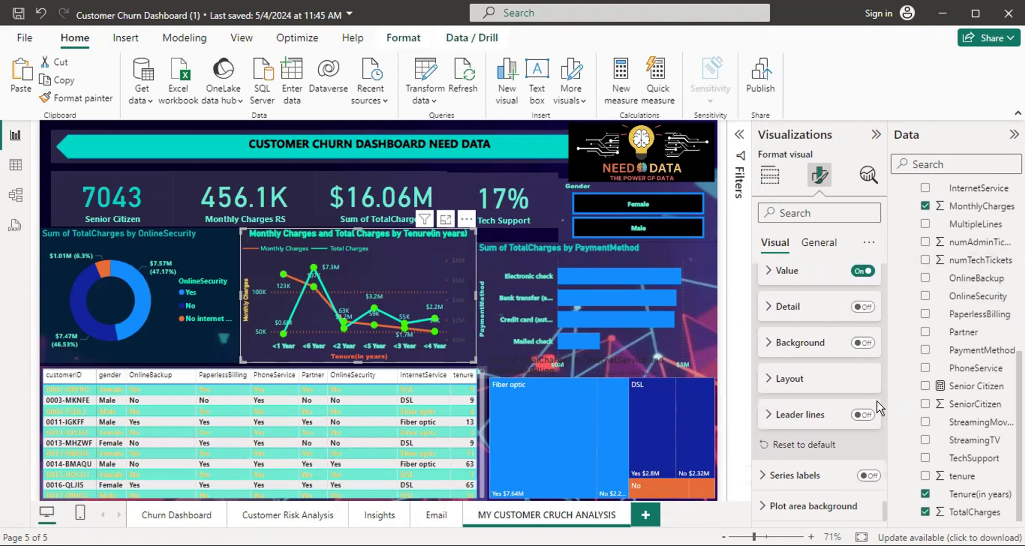
Examine the field assignments of the TotalCharges by PaymentMethod bar chart and the details of its individual bars
left_click(674, 258)
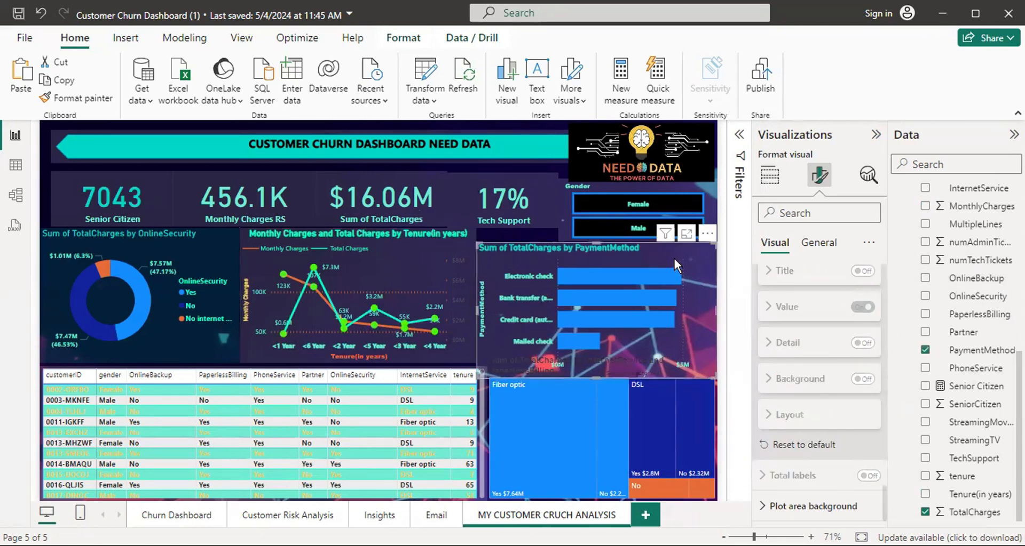
left_click(769, 176)
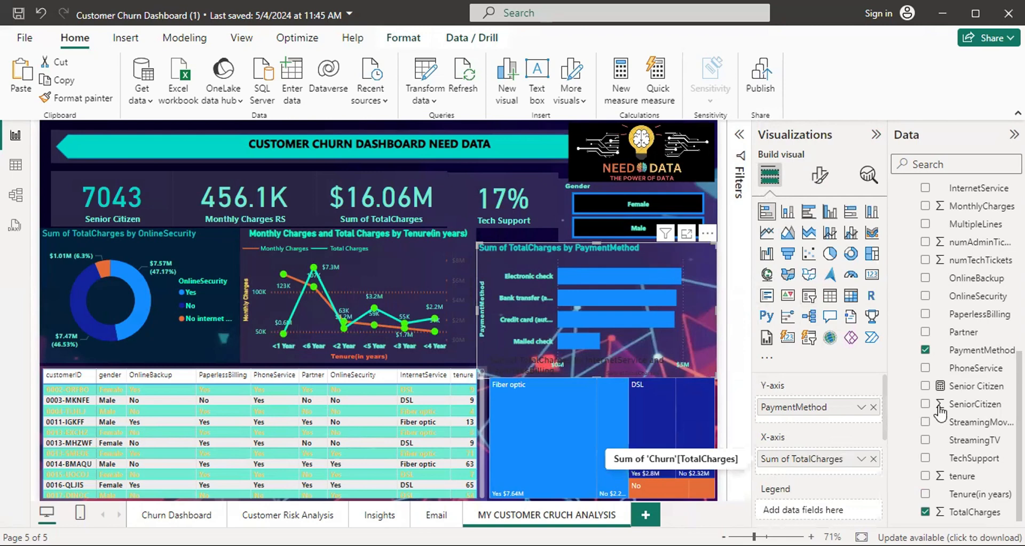
scroll(882, 408, "down", 1)
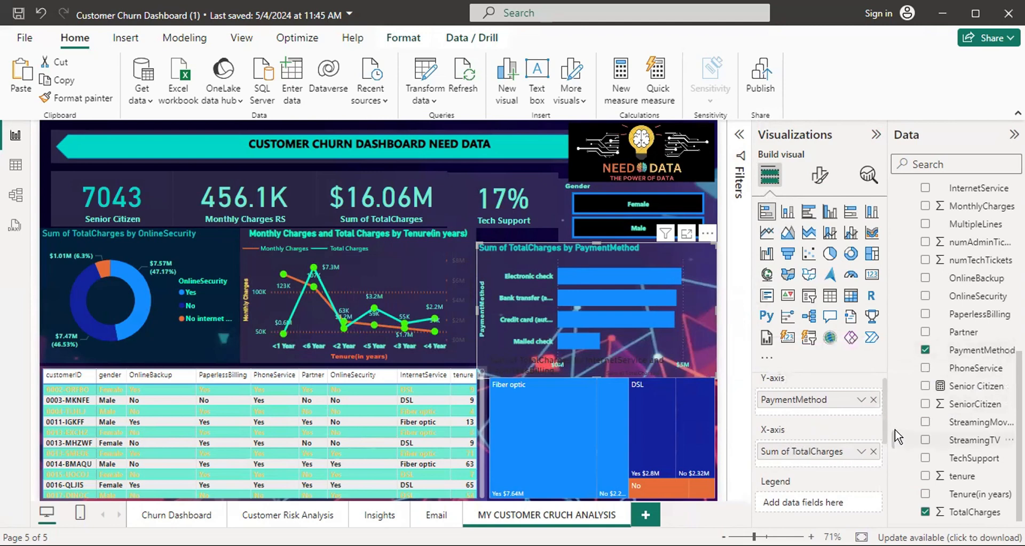
left_click_drag(888, 428, 888, 467)
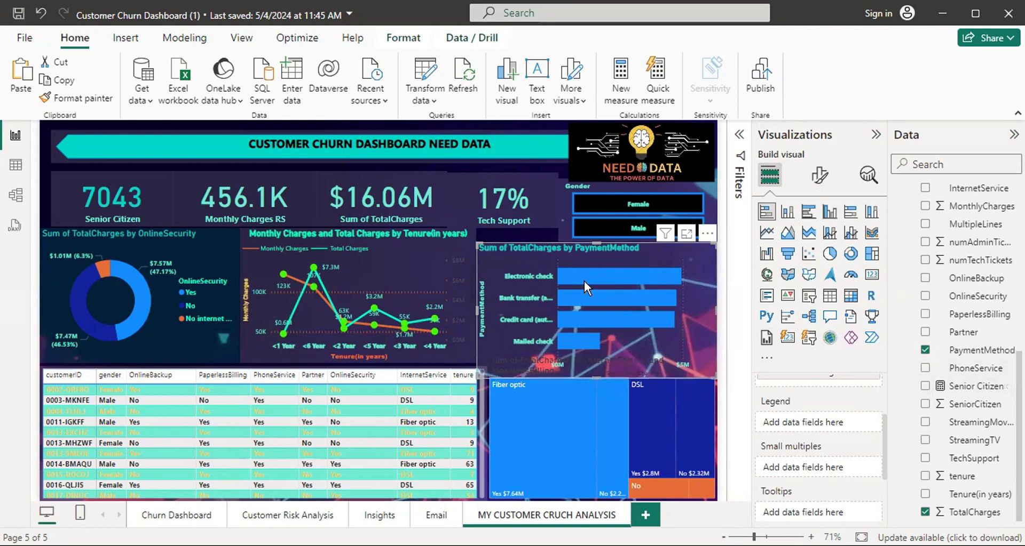
mouse_move(583, 281)
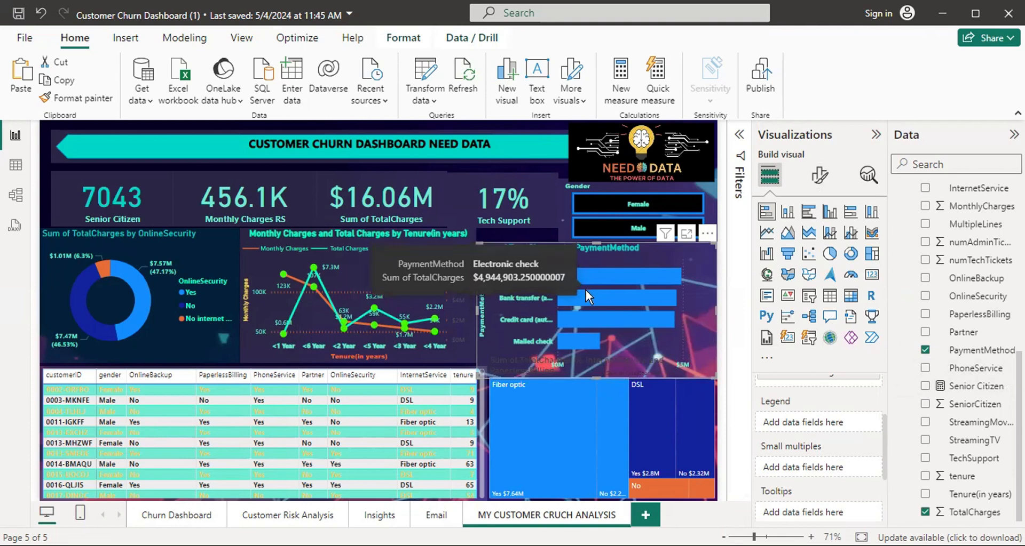
mouse_move(584, 318)
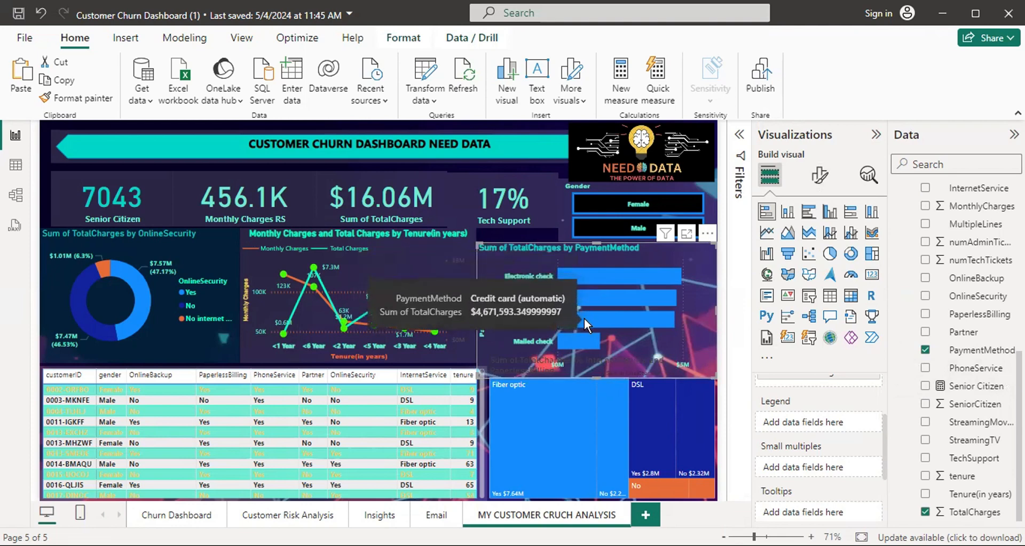
mouse_move(578, 337)
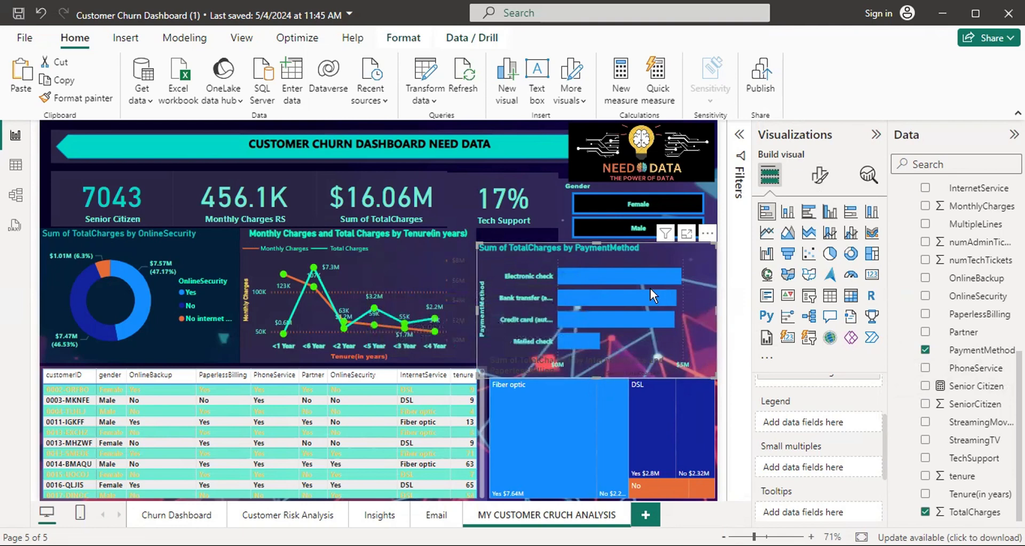
Try orange for the Y-axis values of the PaymentMethod bar chart, and settle on turquoise
left_click(818, 178)
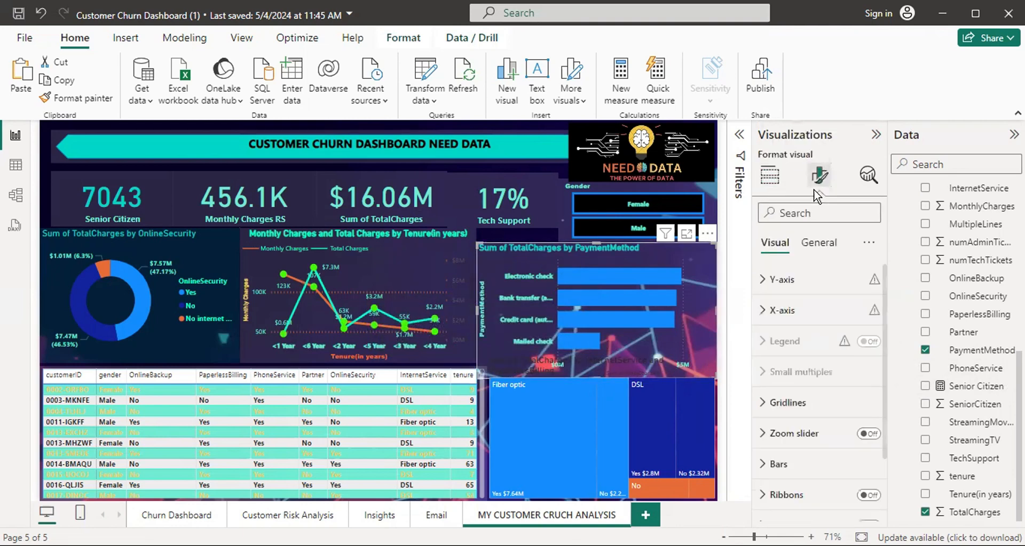
left_click(761, 283)
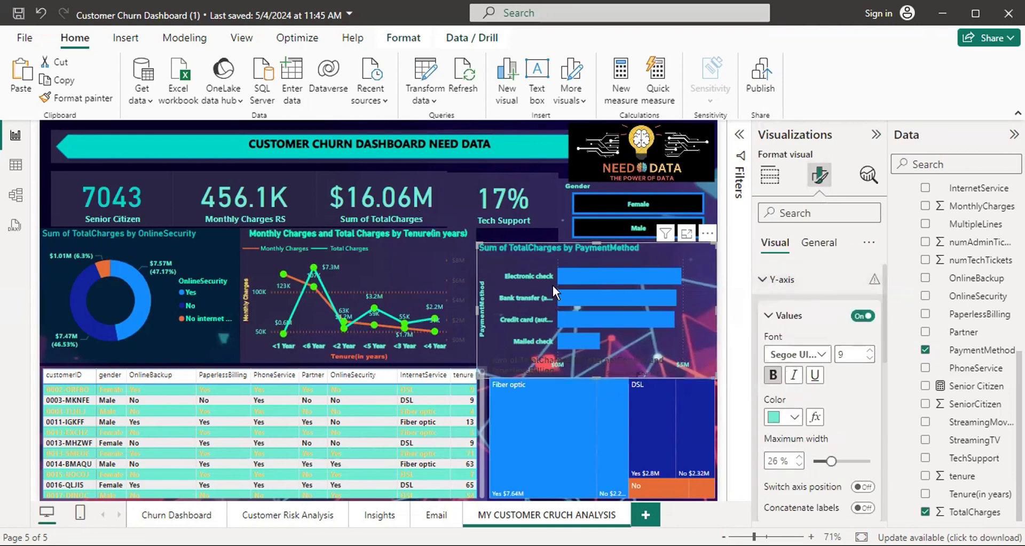
left_click(794, 418)
left_click(825, 355)
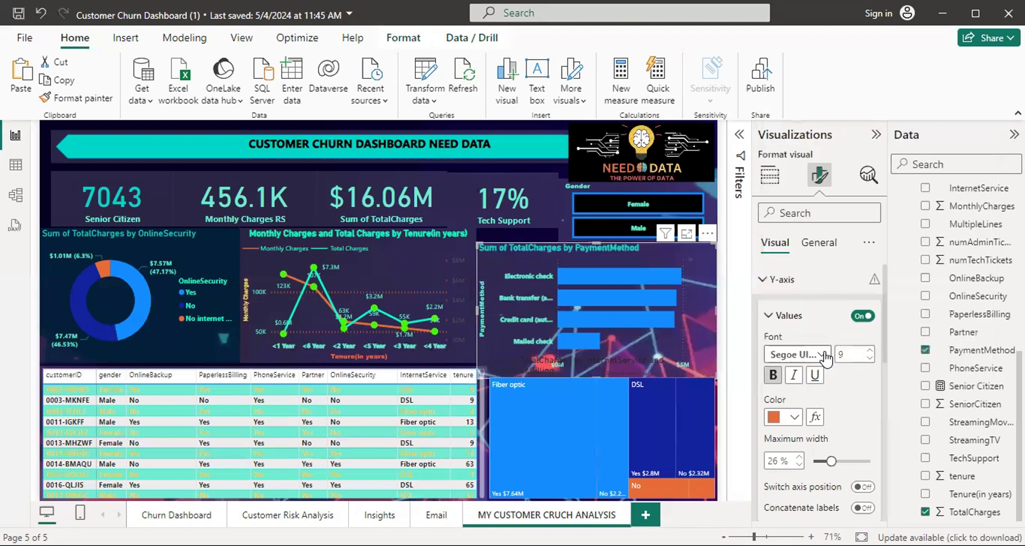
left_click(794, 418)
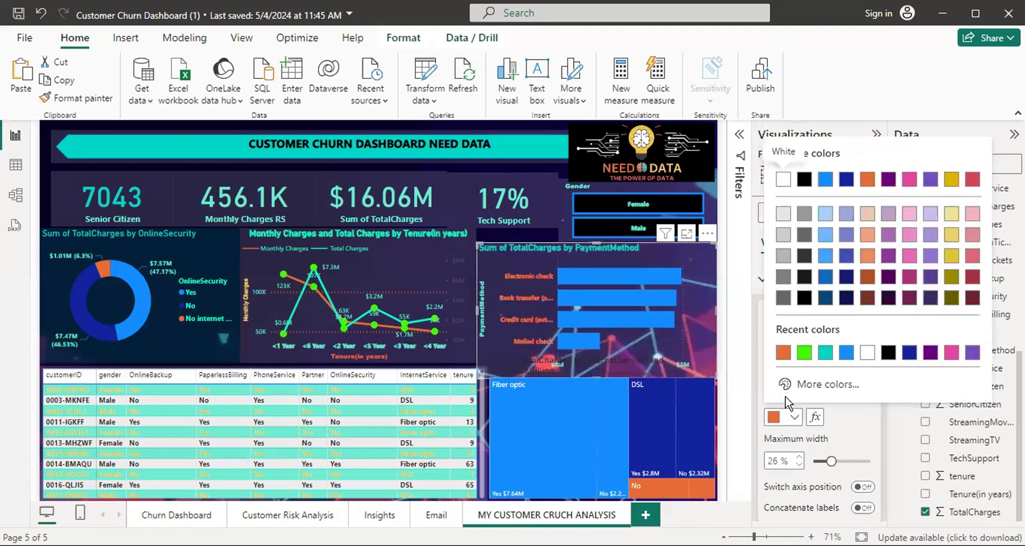
left_click(825, 354)
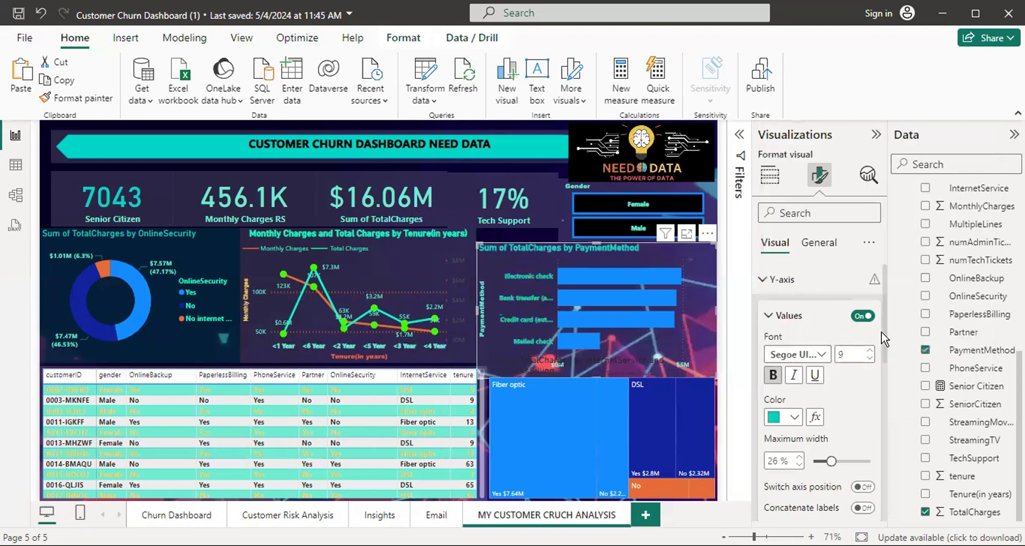
Turn on data labels for the PaymentMethod bar chart and review their series and position options
left_click_drag(884, 332, 889, 478)
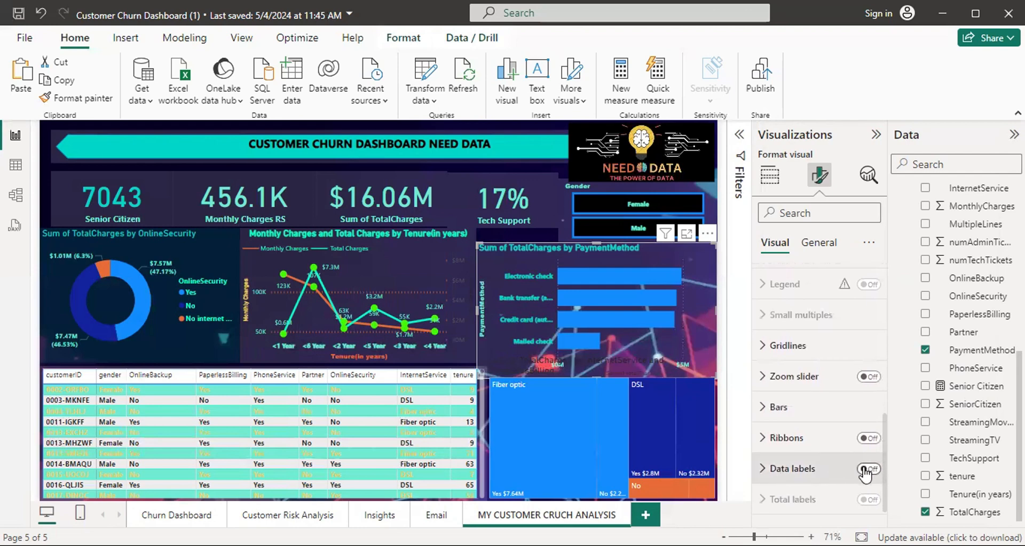
left_click(864, 470)
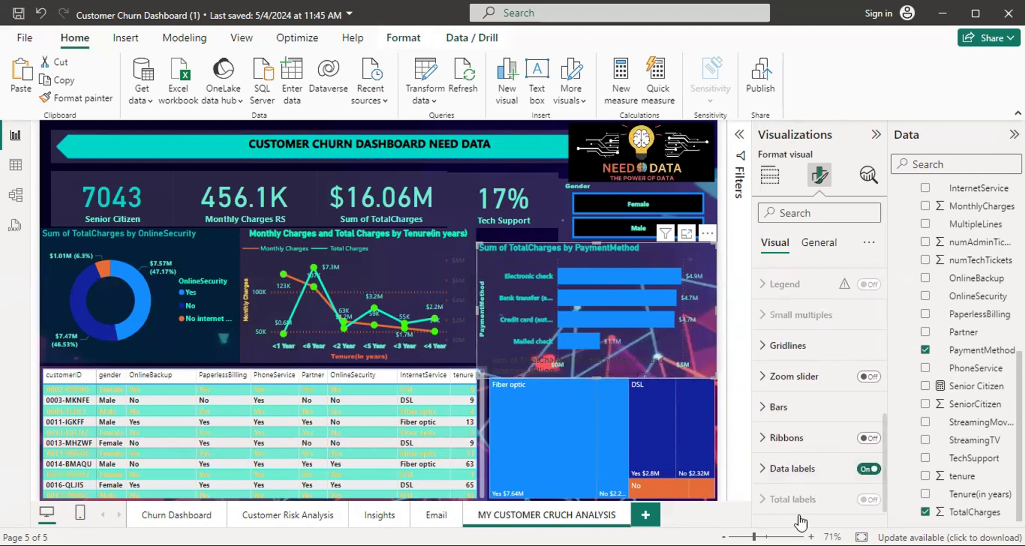
left_click(769, 470)
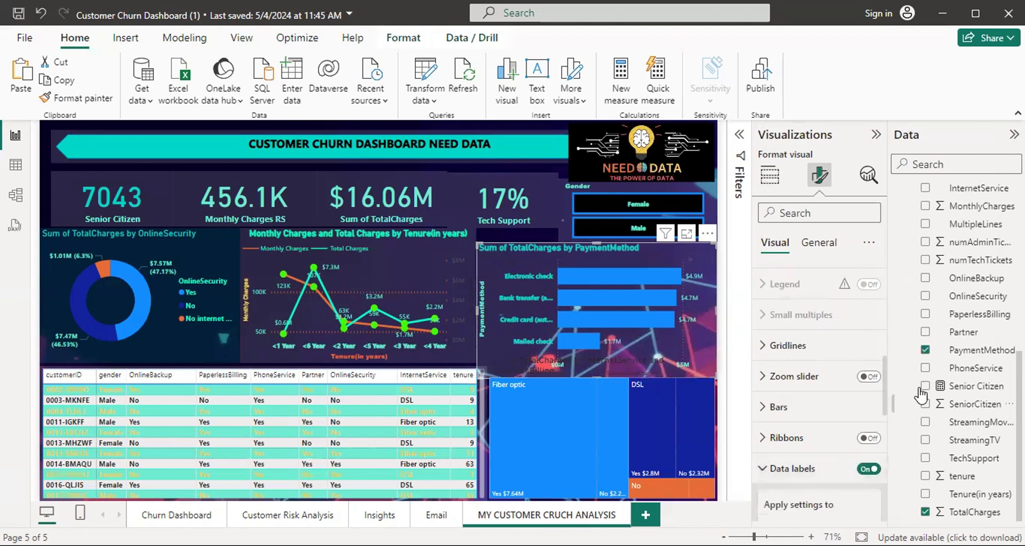
mouse_move(885, 385)
left_mouse_down()
mouse_move(887, 439)
mouse_move(885, 404)
left_mouse_up()
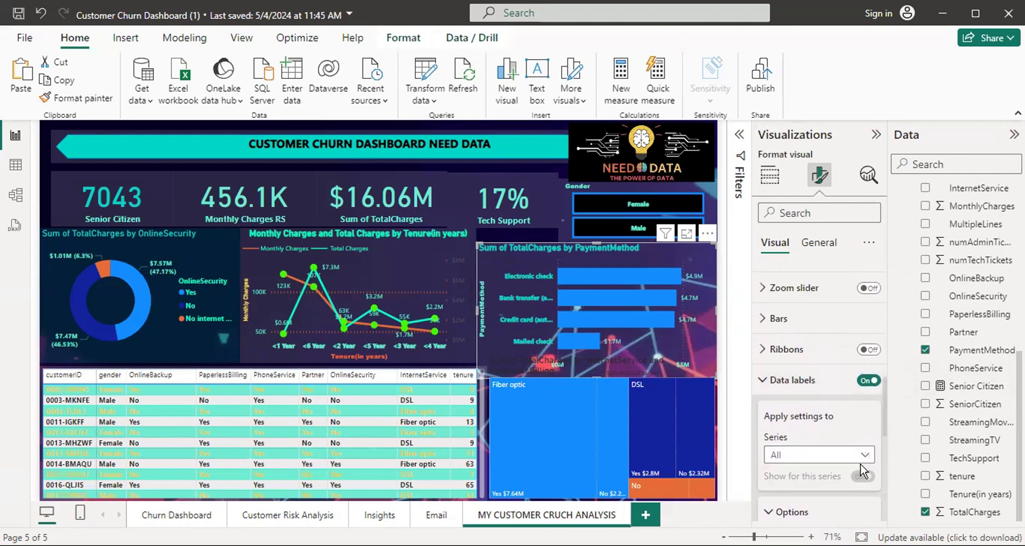
left_click_drag(885, 411, 879, 463)
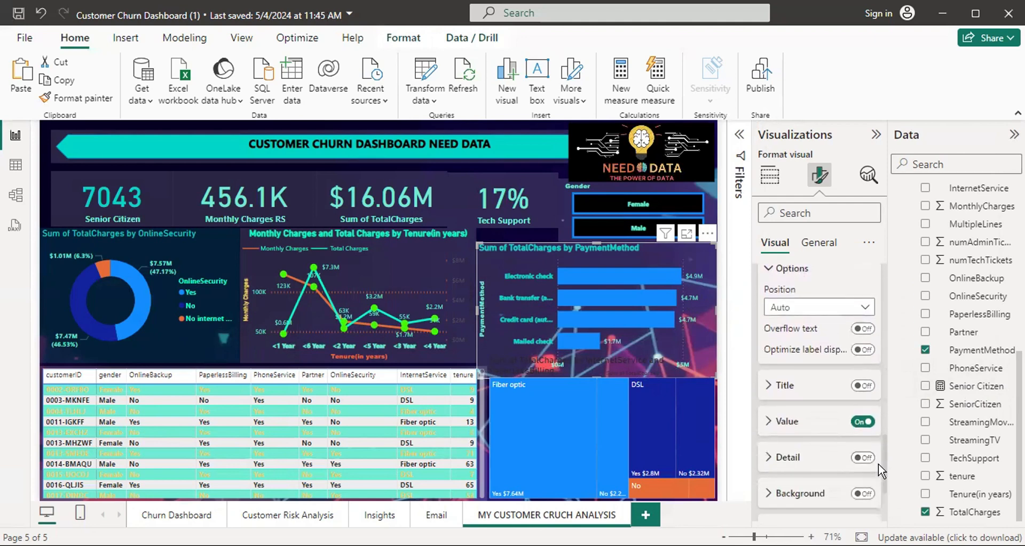
Format the bar chart's data label values in bold with the Segoe UI Bold font at size 13
left_click(767, 424)
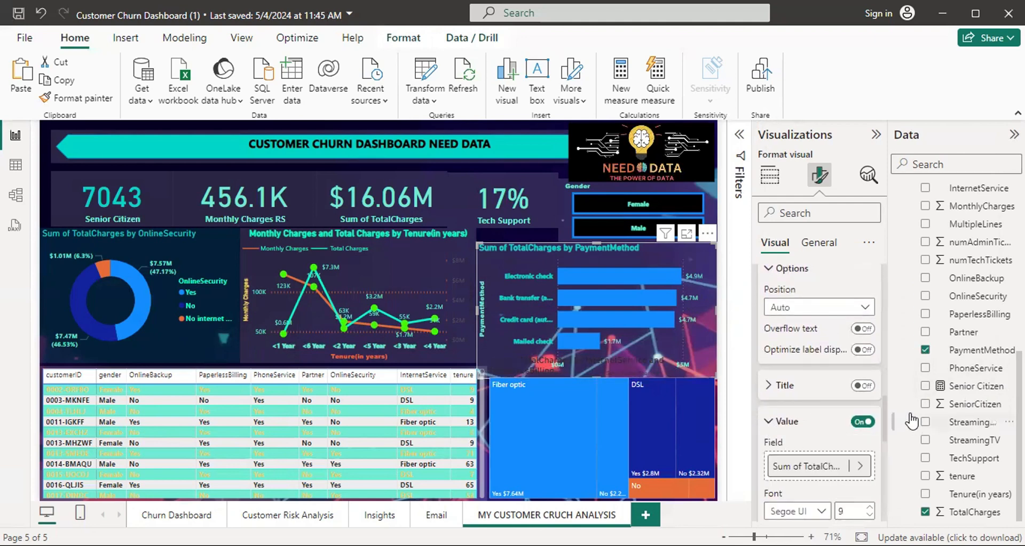
scroll(883, 409, "down", 4)
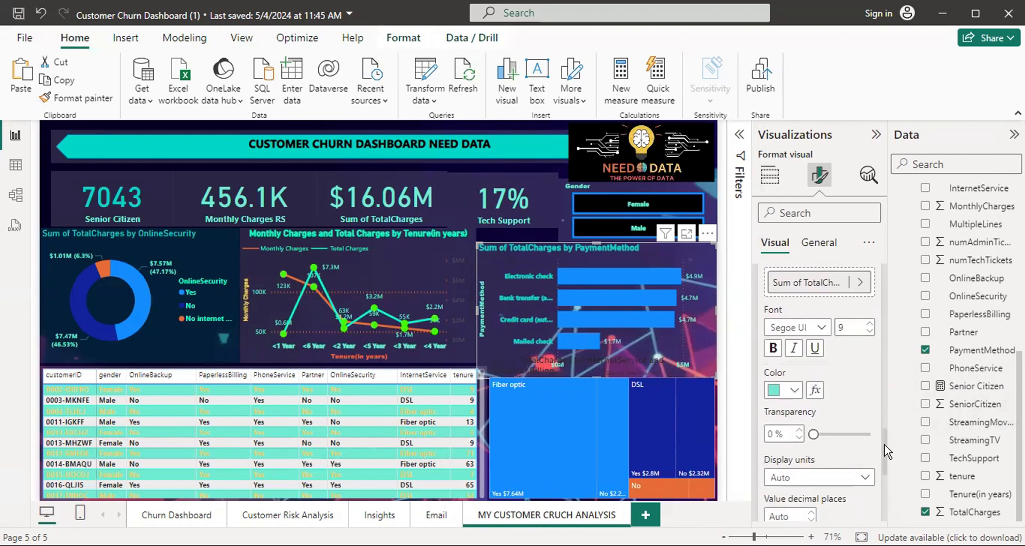
left_click_drag(812, 420, 805, 416)
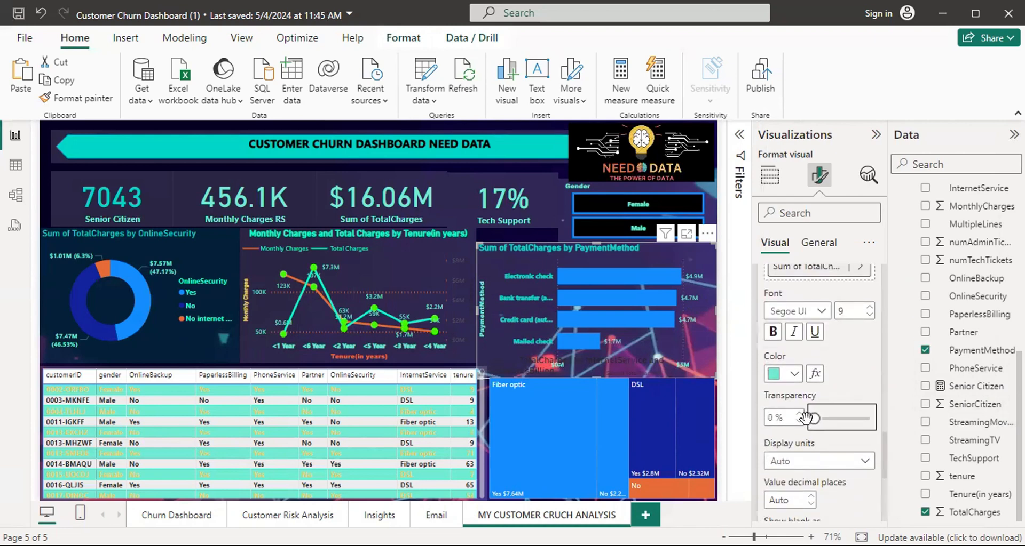
left_click(771, 332)
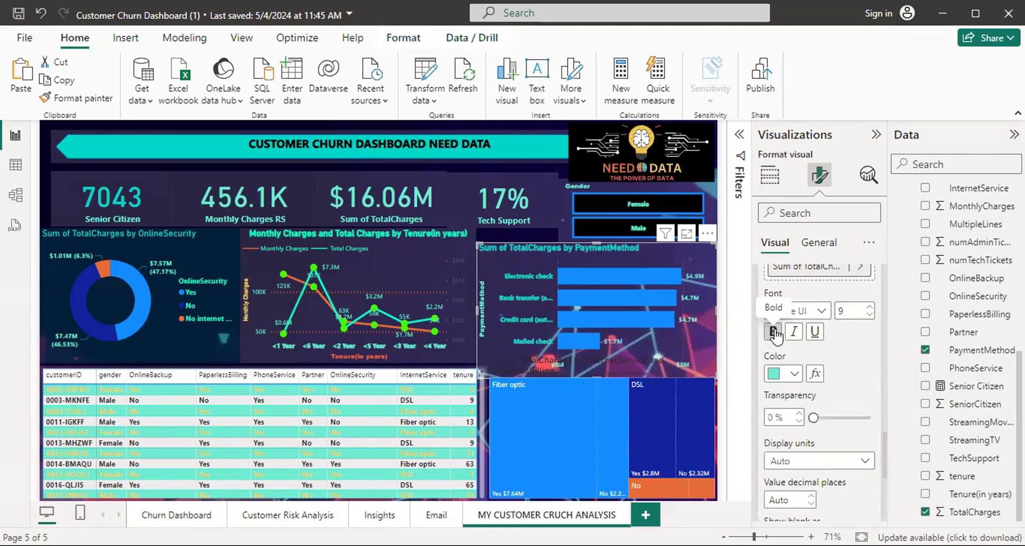
left_click(822, 312)
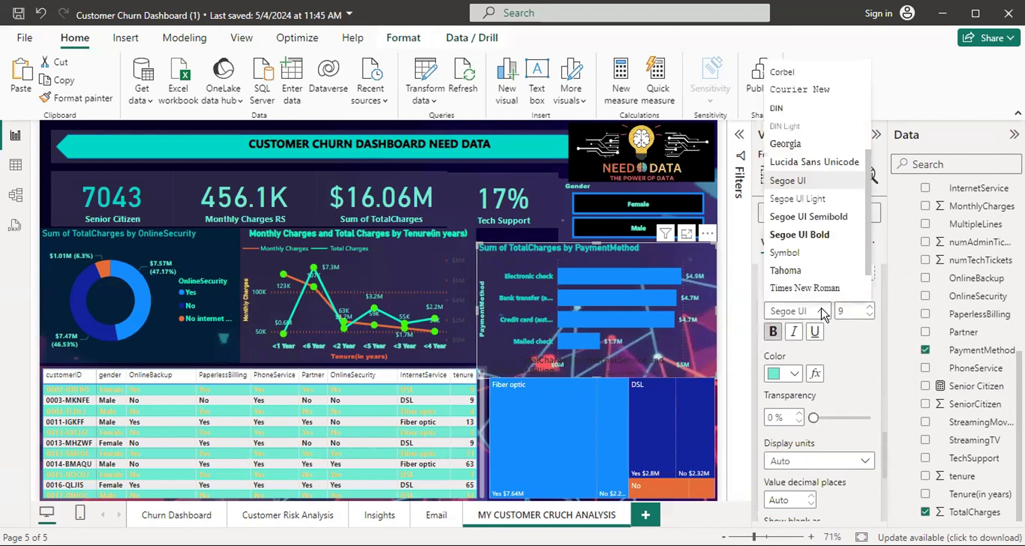
left_click(809, 236)
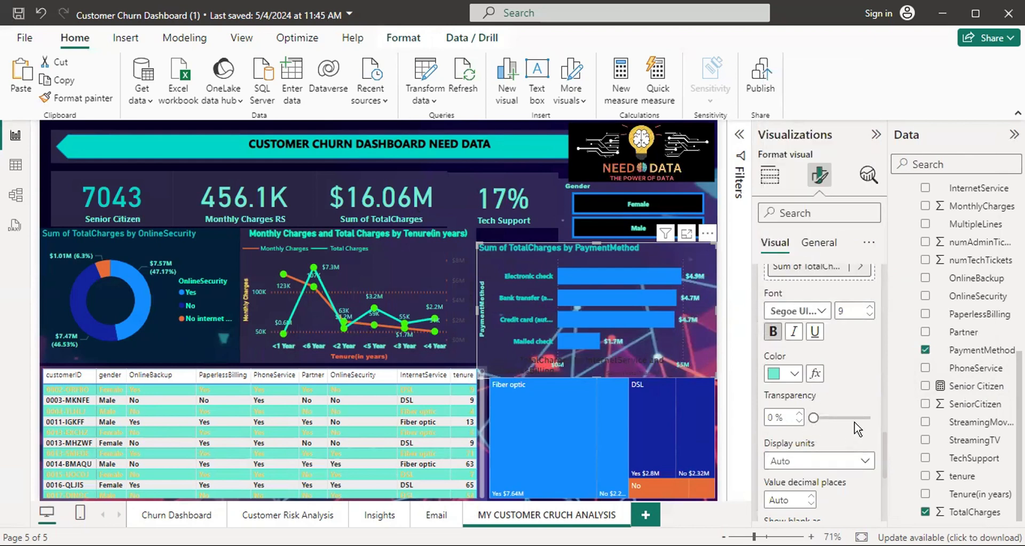
left_click_drag(884, 454, 886, 439)
left_click(870, 381)
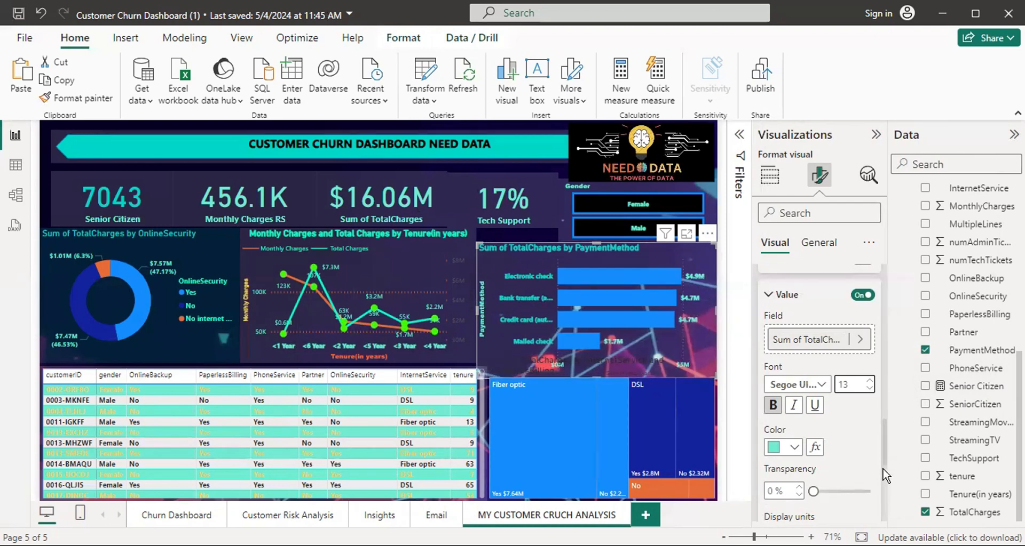
left_click_drag(887, 433, 879, 499)
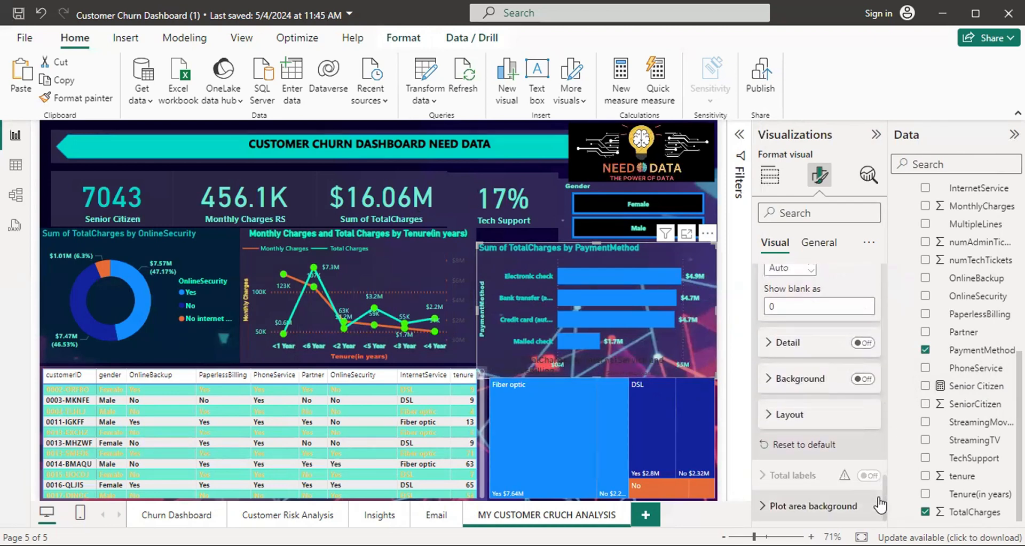
Examine the PaymentMethod bar chart's general settings, covering background effects, title formatting and size properties
left_click(816, 245)
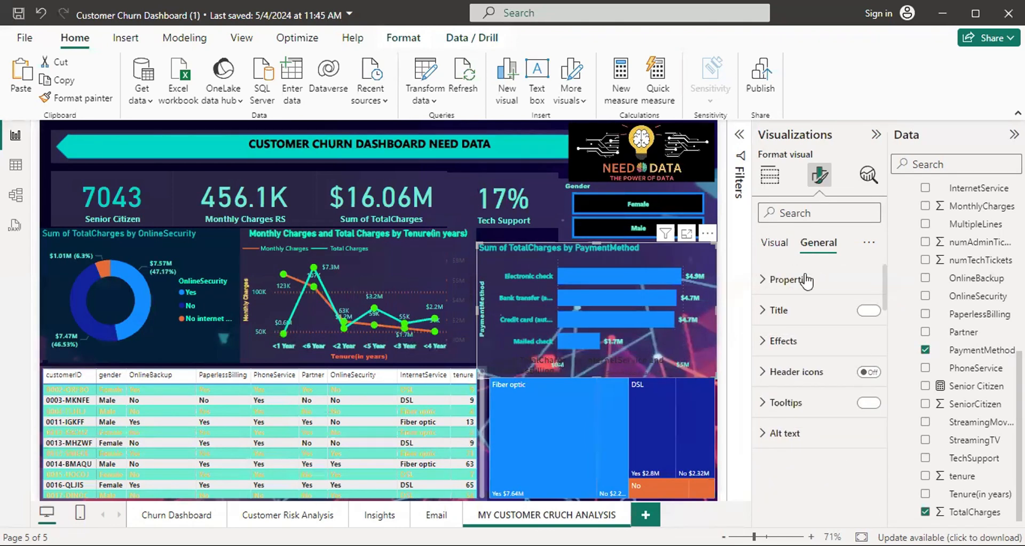
left_click(761, 343)
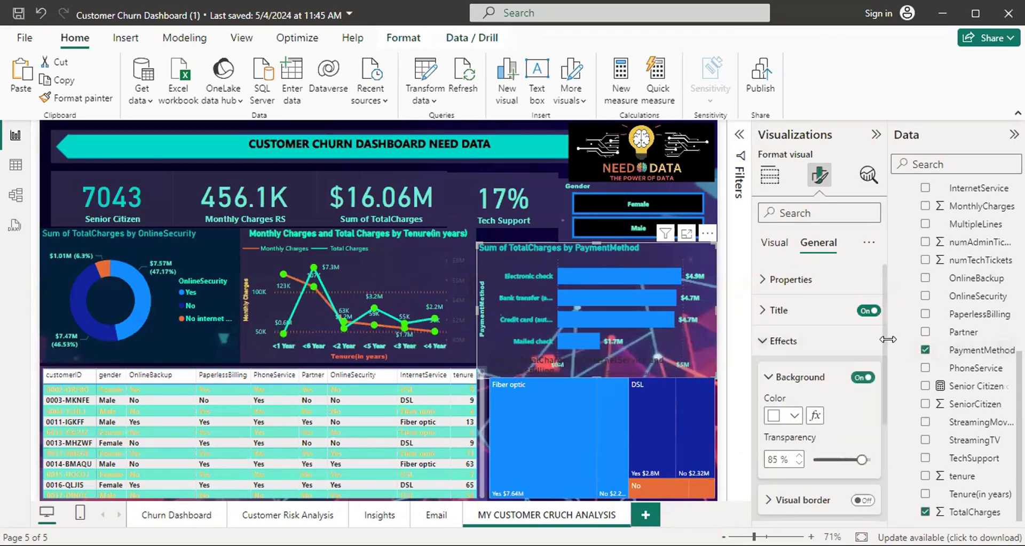
scroll(878, 398, "down", 2)
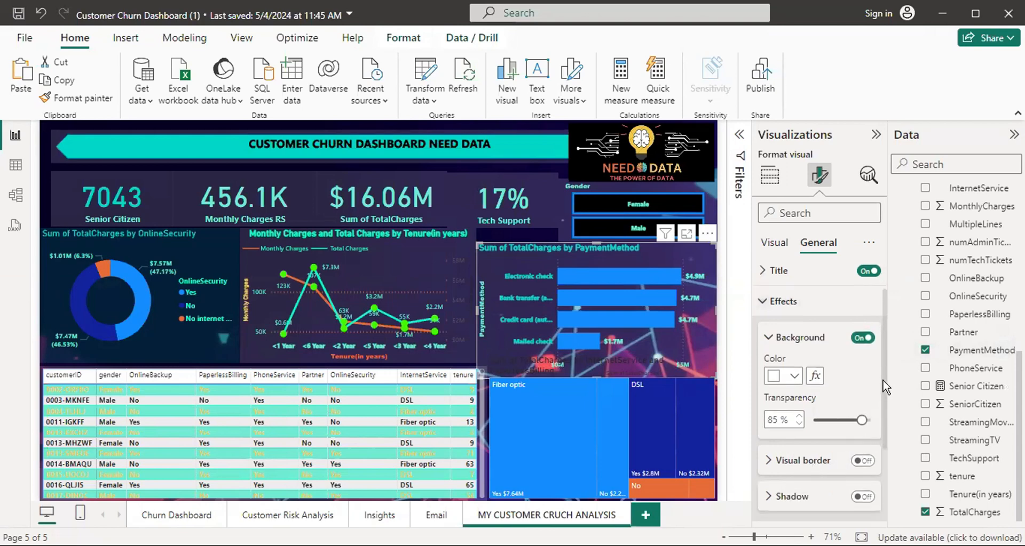
scroll(883, 387, "down", 5)
scroll(883, 320, "up", 7)
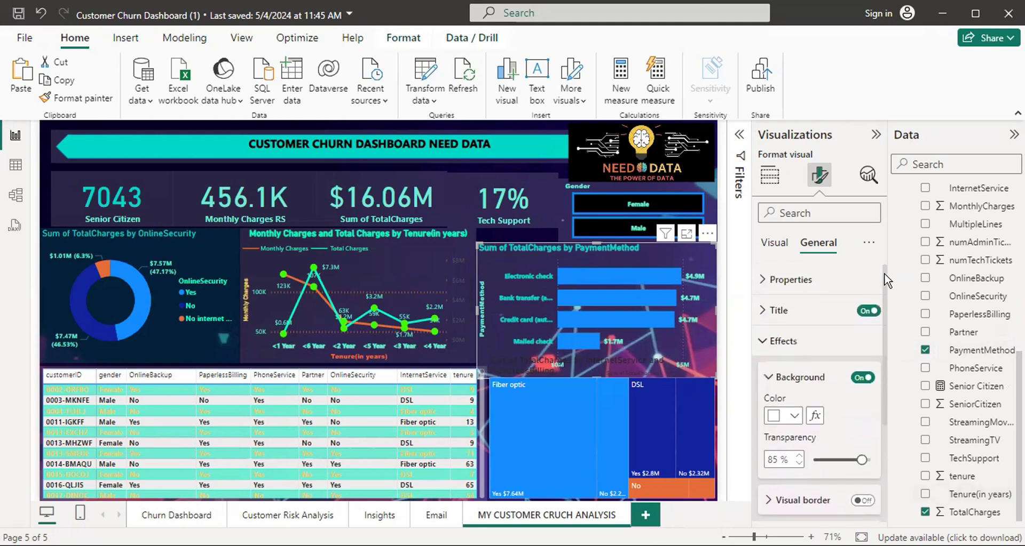
left_click(761, 314)
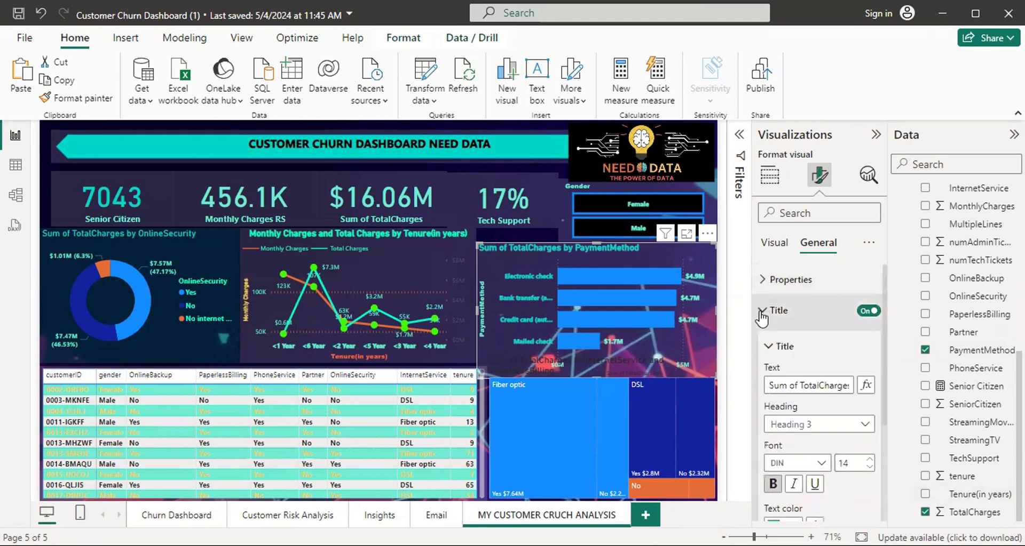
left_click(758, 280)
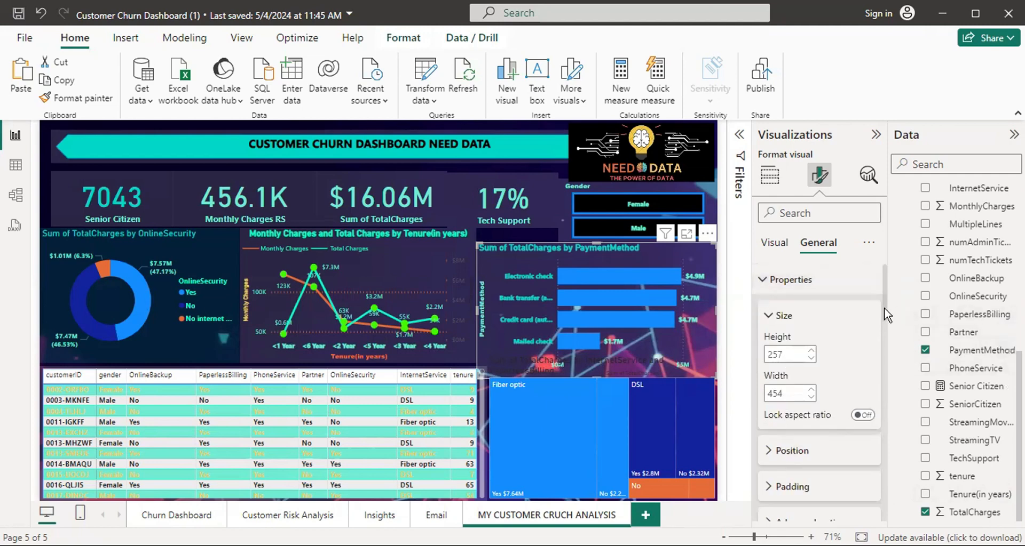
left_click_drag(886, 323, 875, 398)
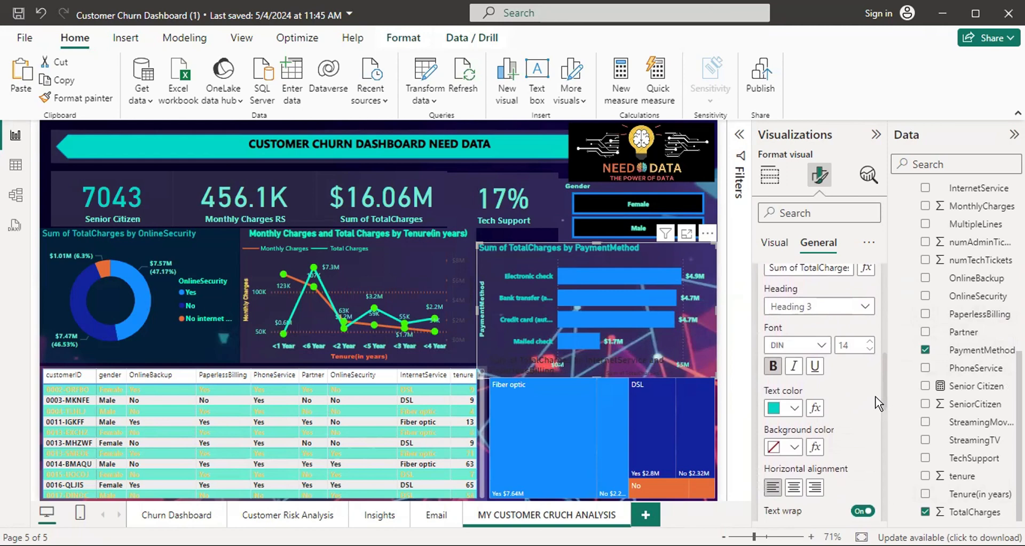
Select the customer details table and examine the fields assigned to its columns
left_click(320, 374)
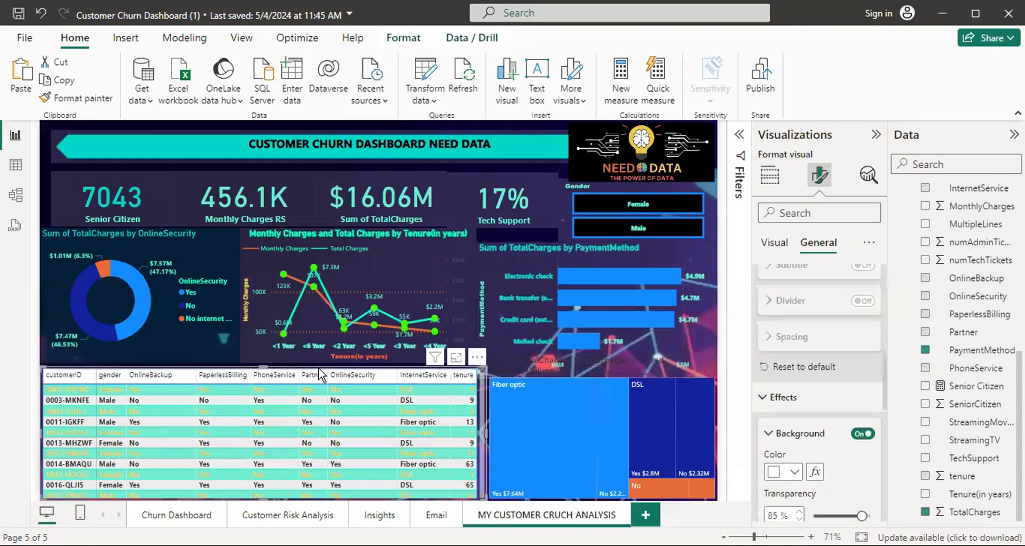
left_click(769, 175)
left_click(769, 175)
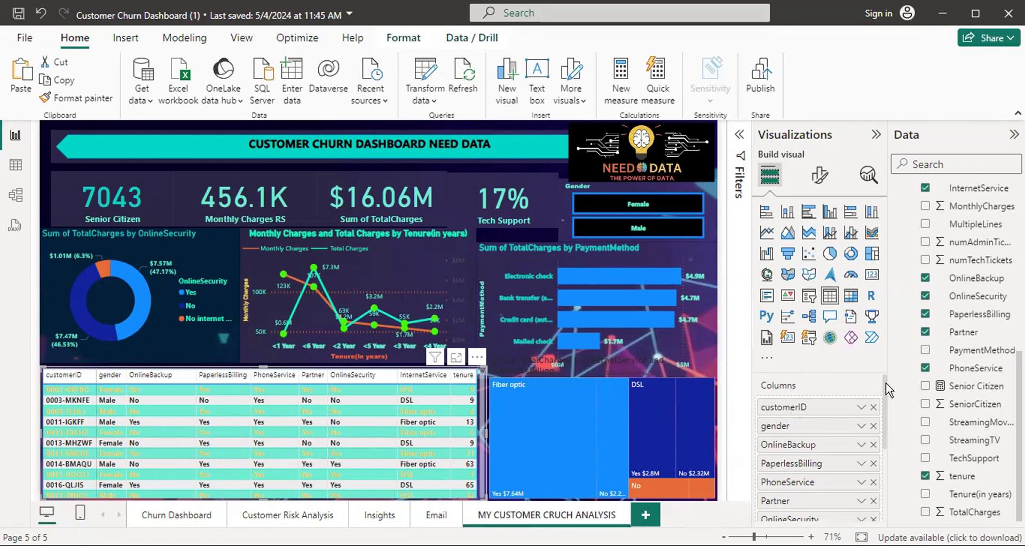
mouse_move(885, 383)
left_mouse_down()
mouse_move(886, 408)
mouse_move(886, 398)
left_mouse_up()
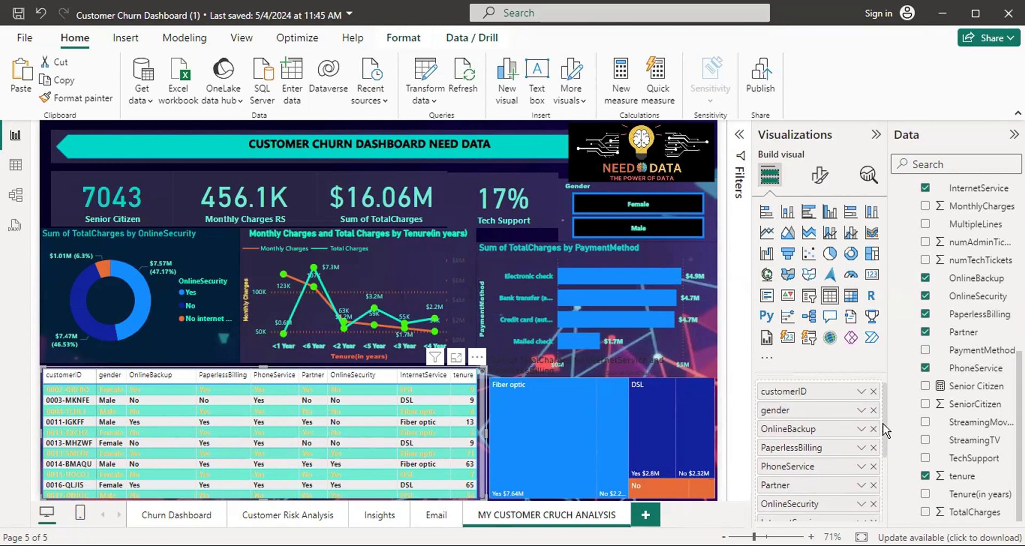
left_click_drag(886, 430, 886, 469)
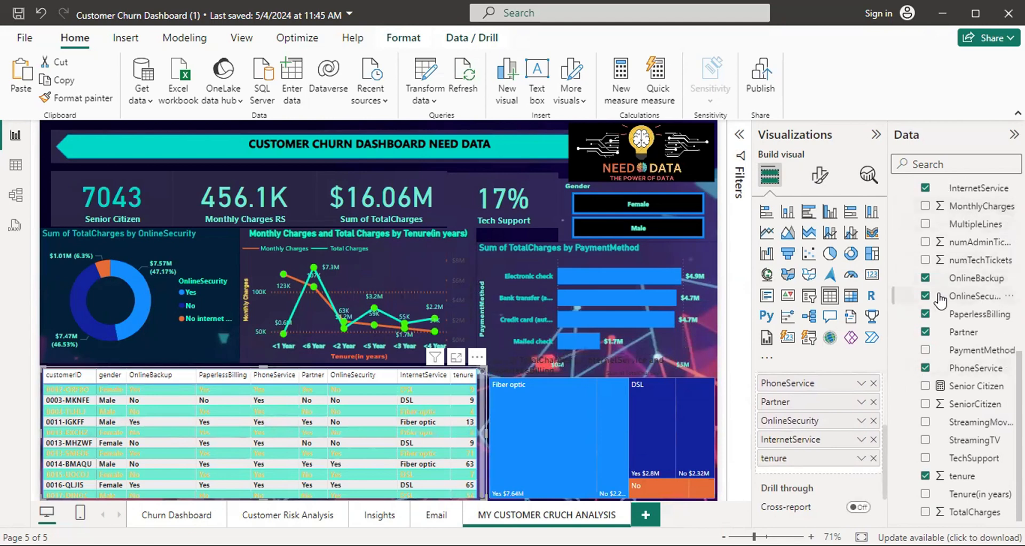
Set the customer table's horizontal gridlines to width 3, trying green #42F900 before settling on black
left_click(819, 176)
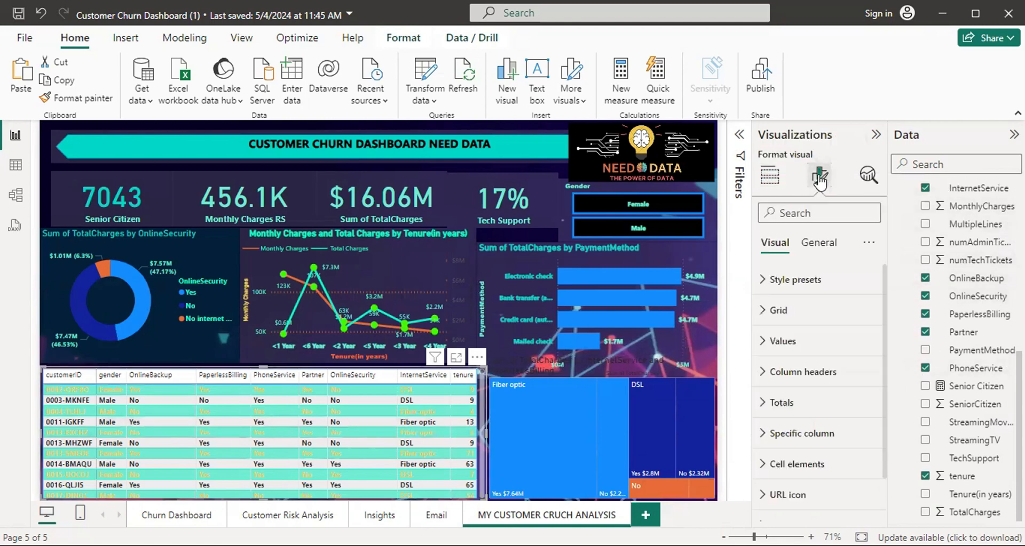
left_click(763, 283)
left_click(763, 283)
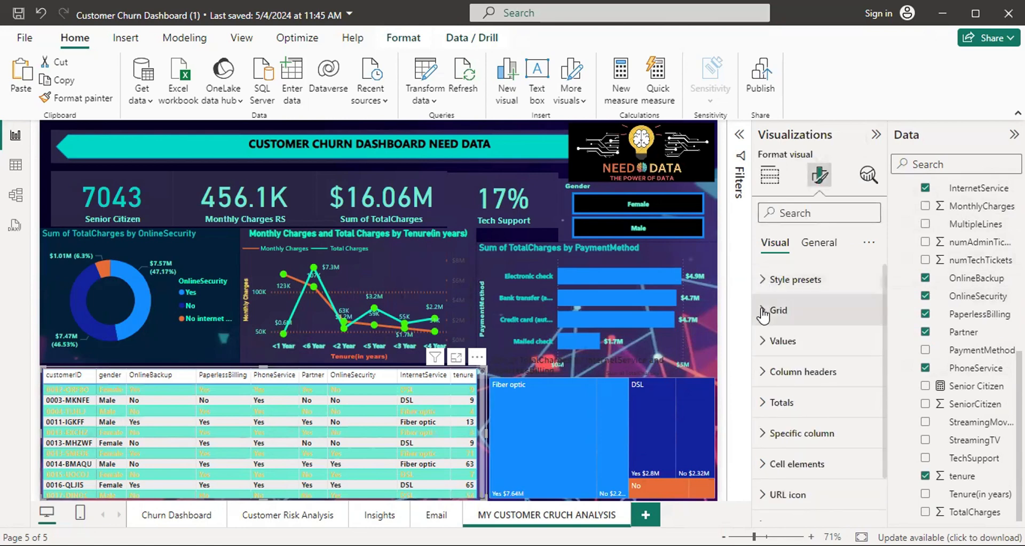
left_click(763, 312)
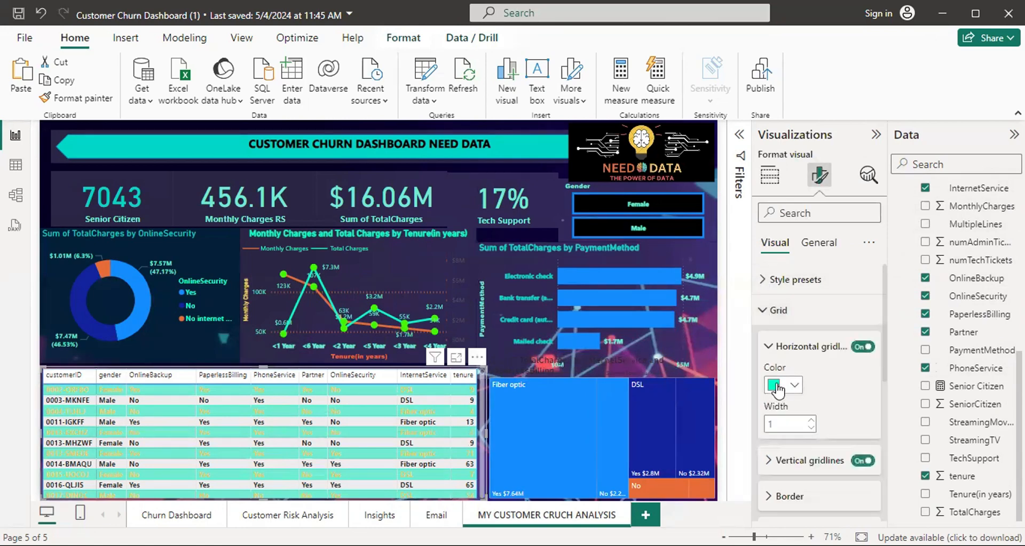
left_click(794, 387)
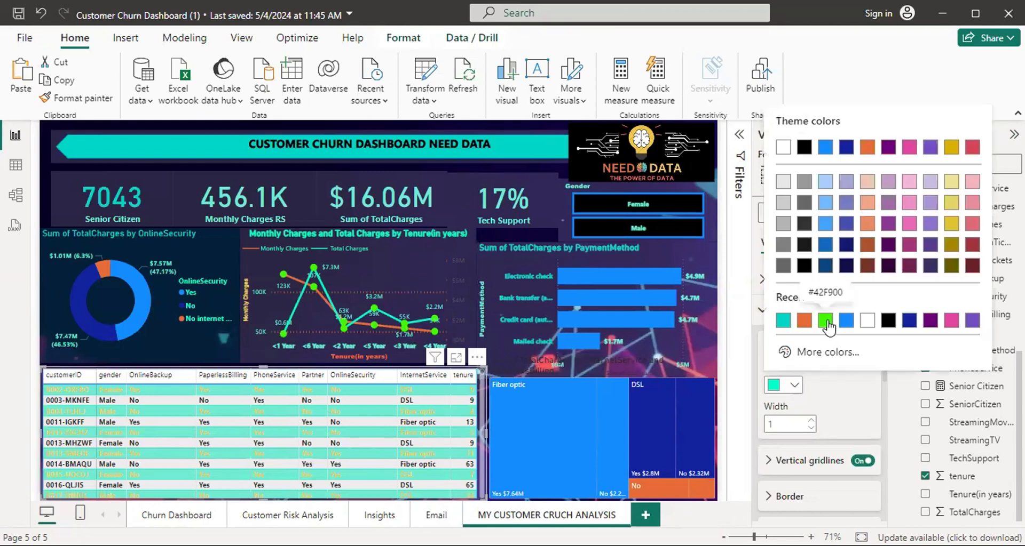
left_click(825, 321)
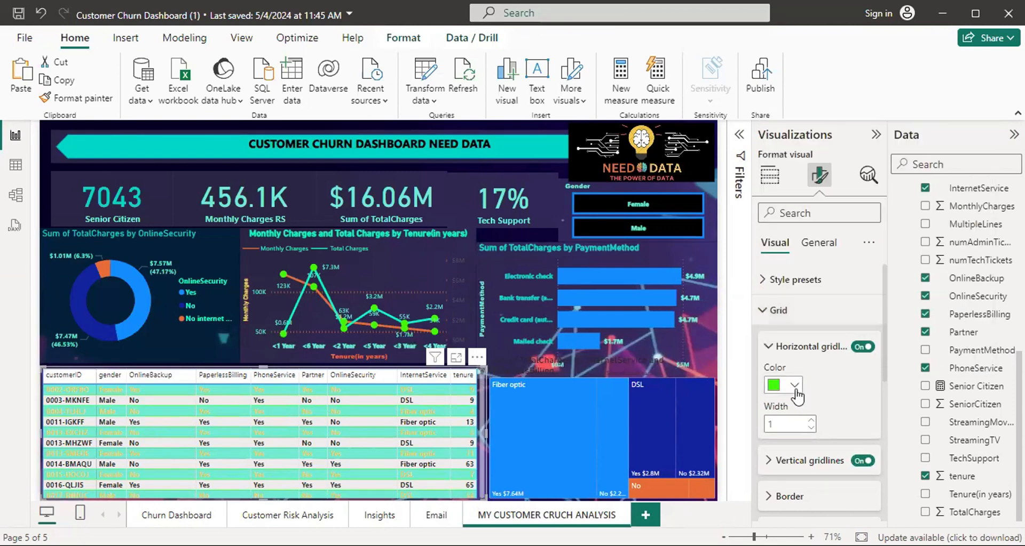
double_click(810, 422)
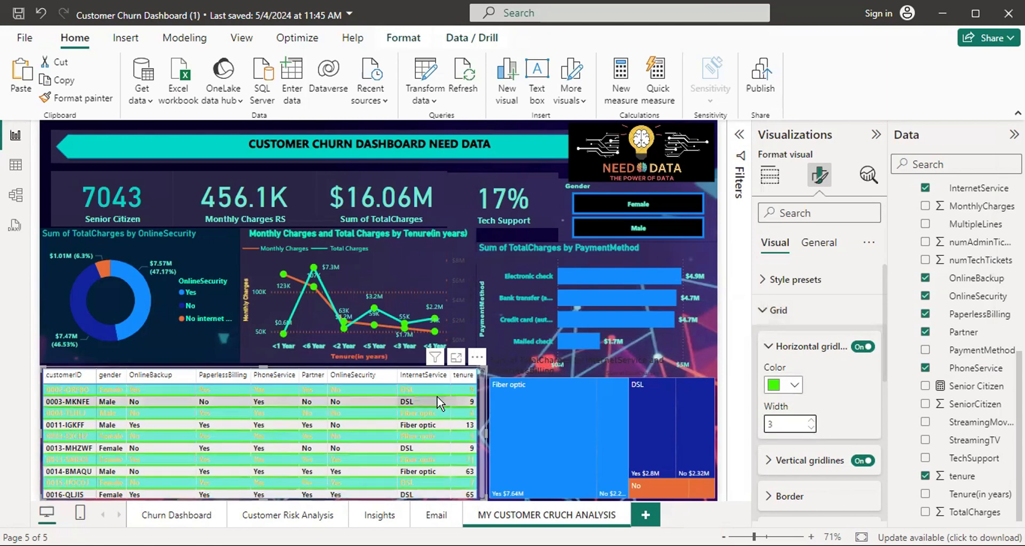
left_click(794, 385)
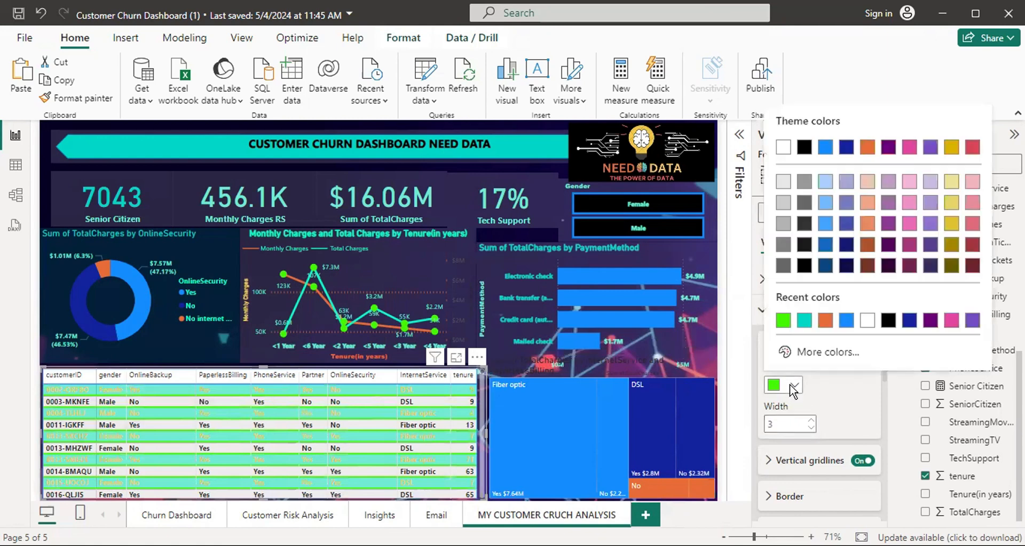
left_click(889, 321)
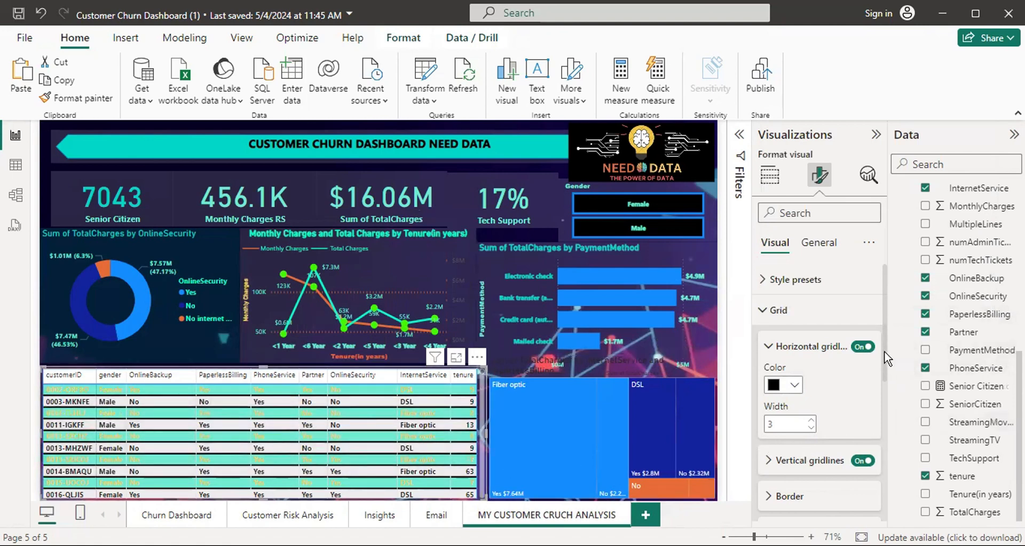
Set the customer table's vertical gridlines to width 4, trying green before settling on orange
scroll(886, 373, "down", 3)
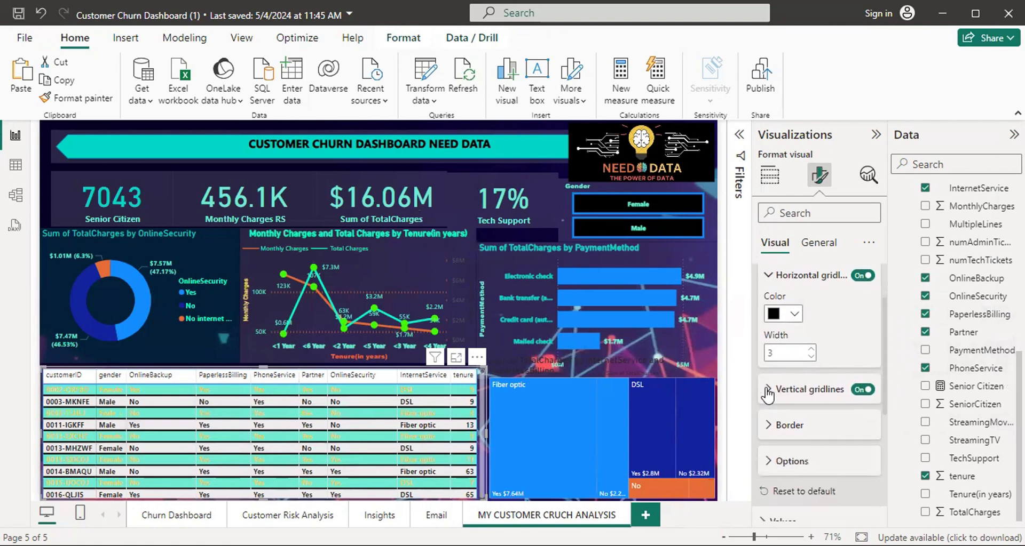
left_click(769, 390)
left_click(792, 430)
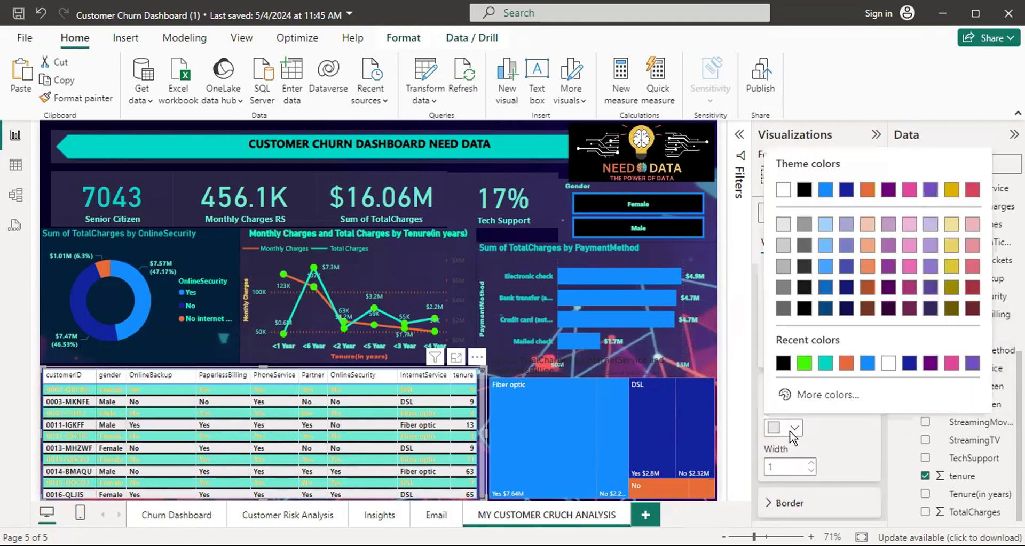
left_click(803, 364)
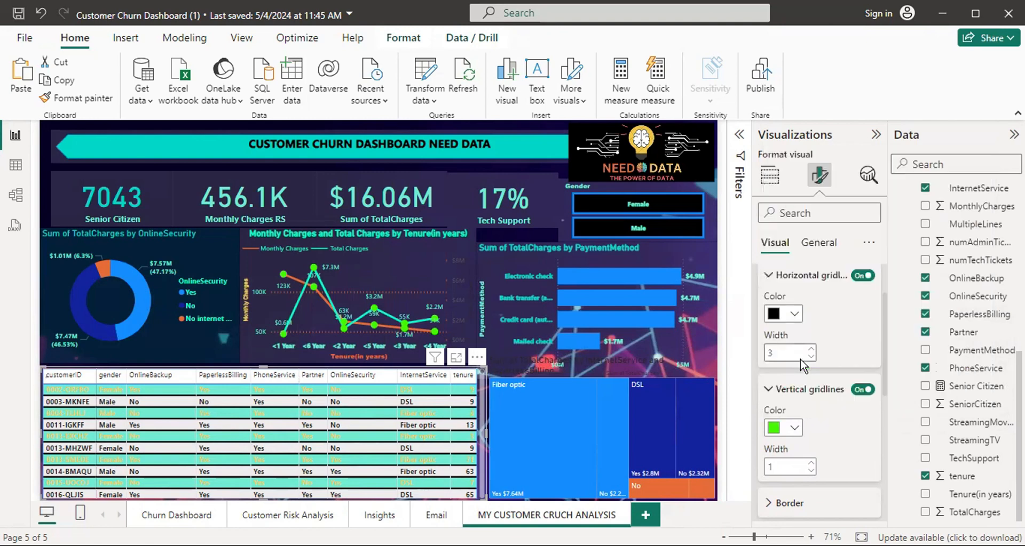
left_click(792, 430)
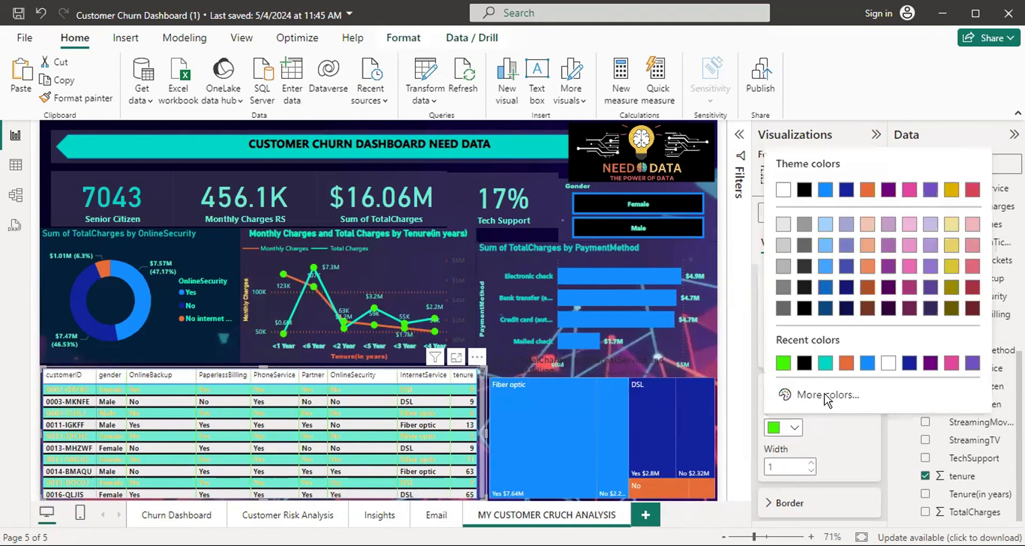
left_click(846, 366)
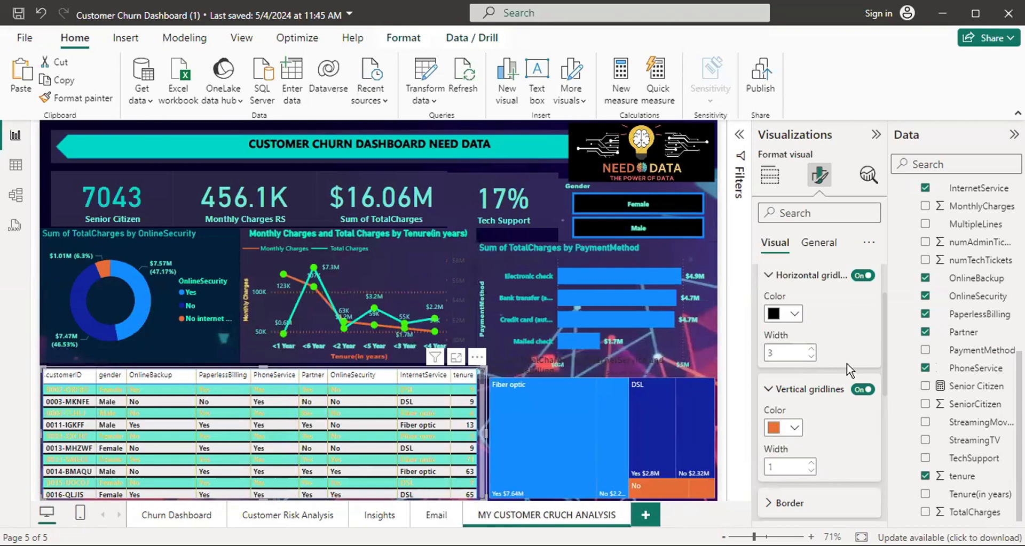
left_click(810, 463)
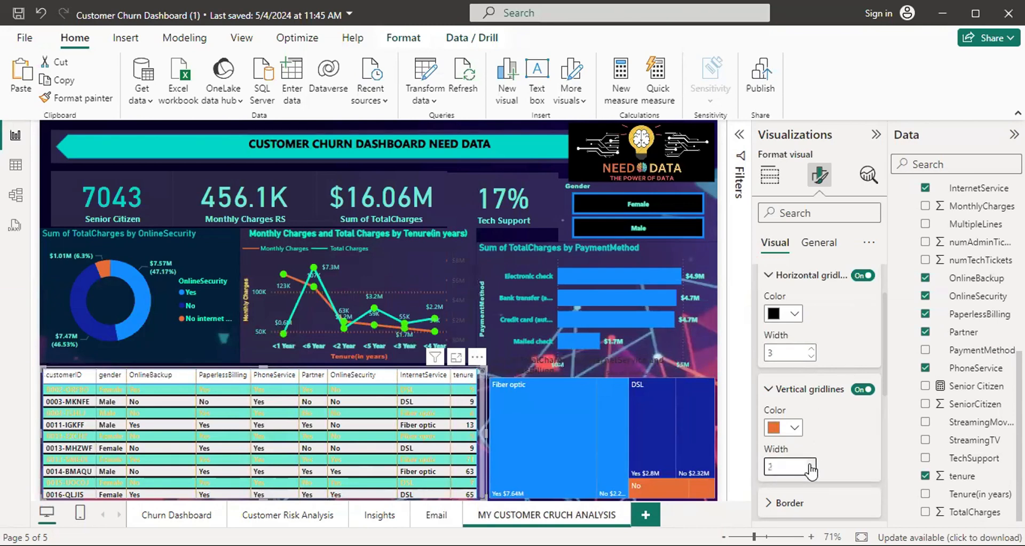
left_click(810, 464)
left_click(810, 464)
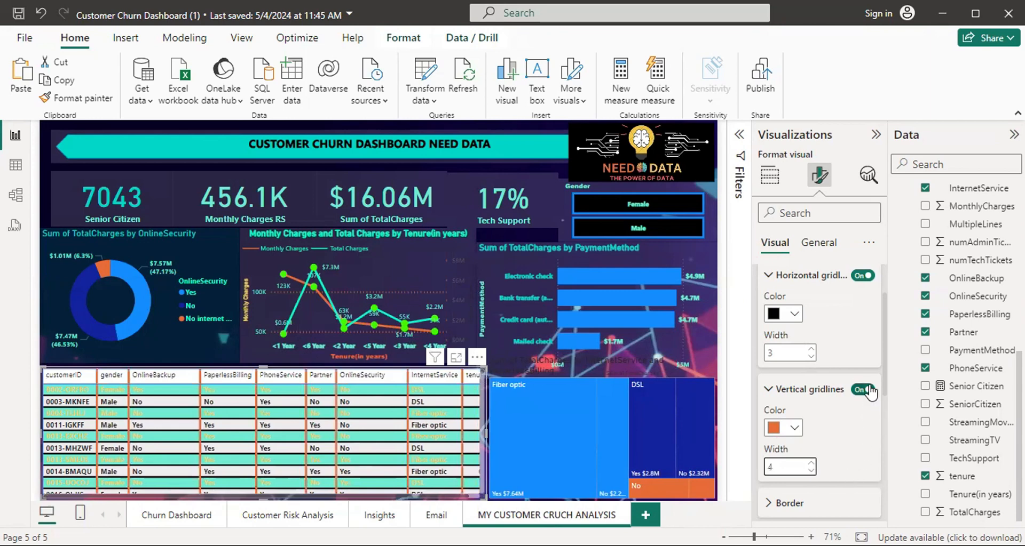
Review the customer table's border options, and set its values' text color to dark blue after trying green
scroll(886, 411, "down", 3)
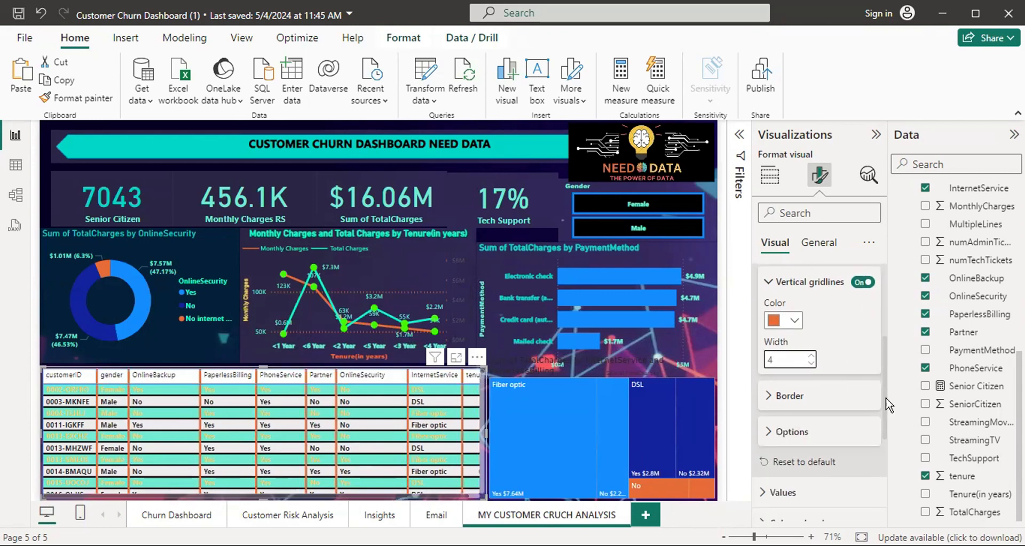
left_click(774, 352)
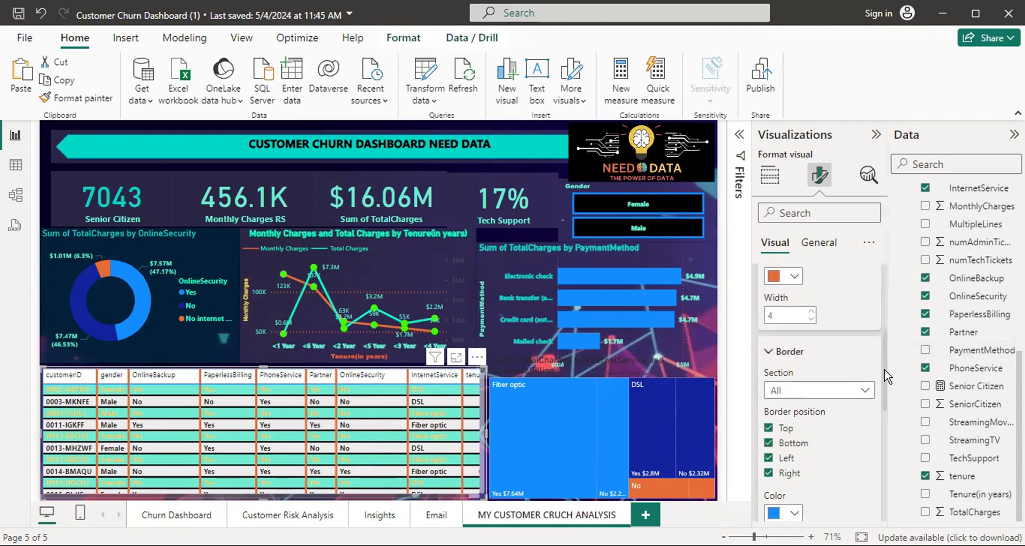
left_click_drag(886, 373, 880, 451)
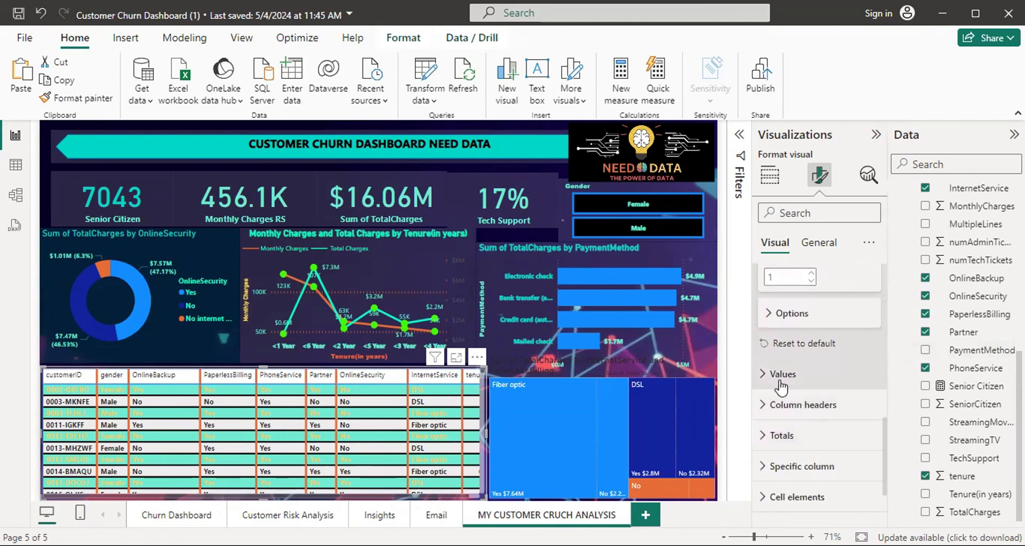
left_click(764, 375)
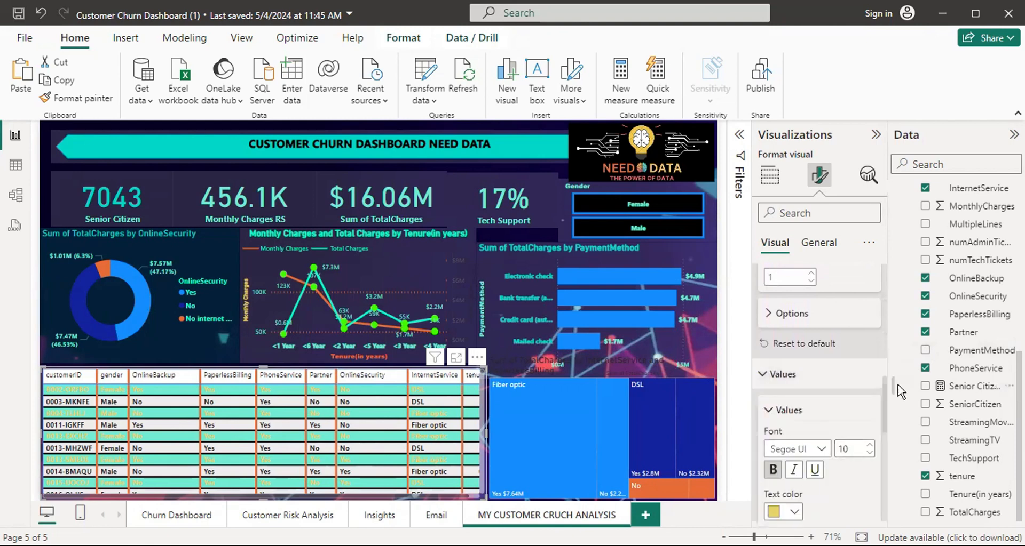
scroll(886, 393, "down", 3)
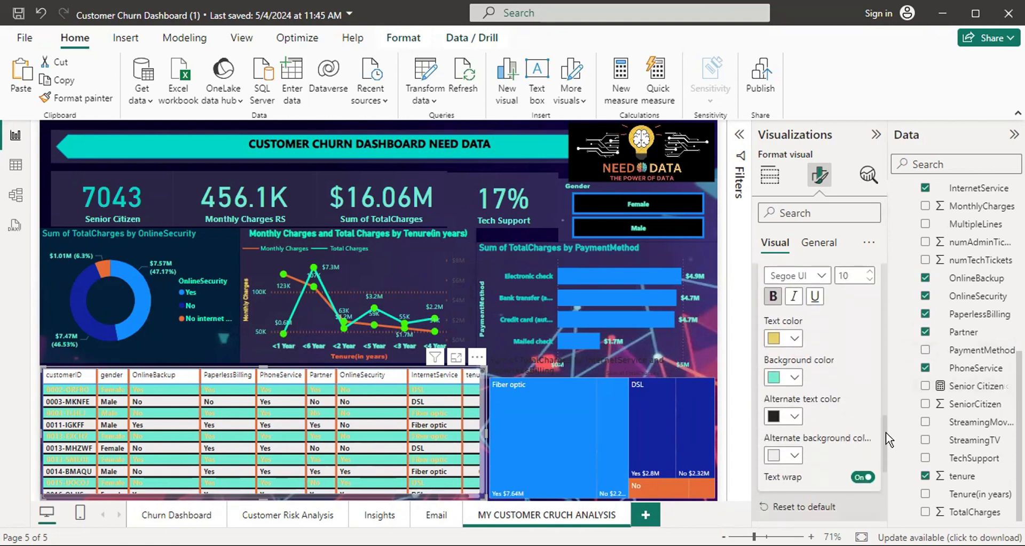
left_click(793, 341)
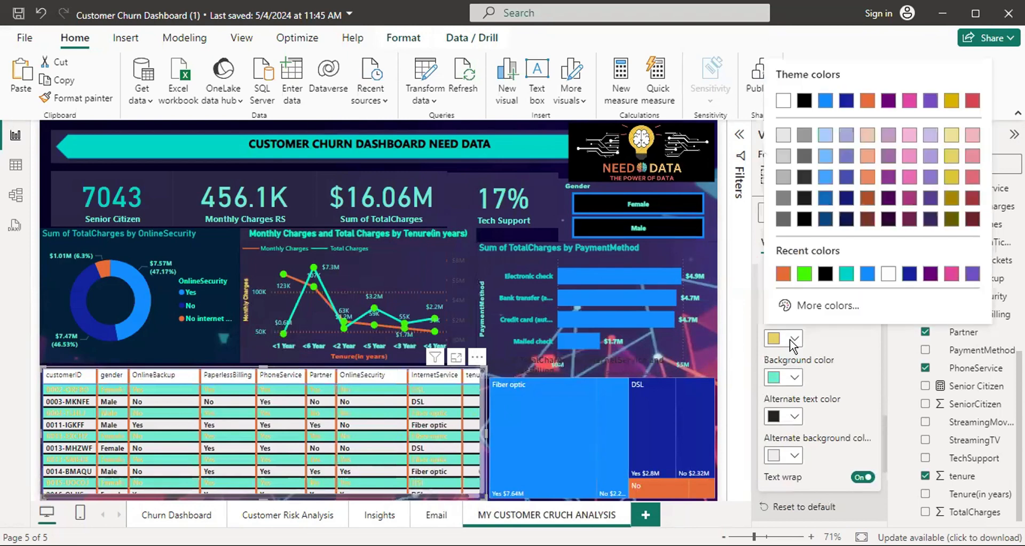
left_click(803, 274)
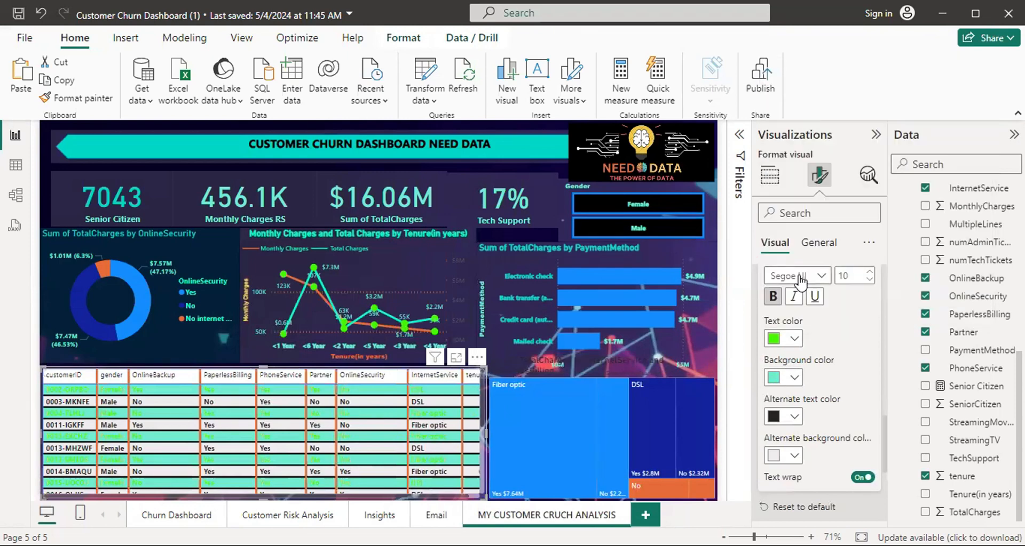
left_click(793, 339)
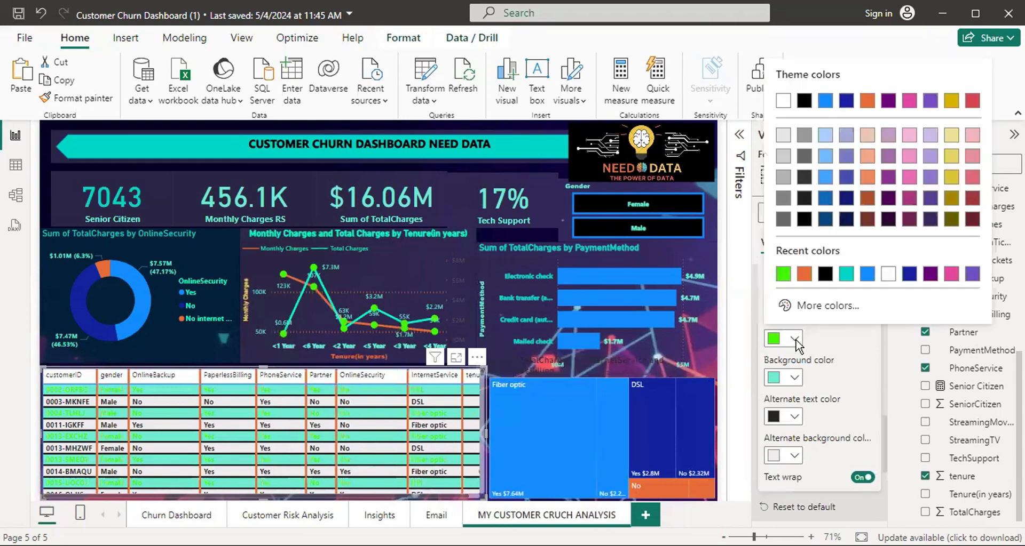
left_click(908, 275)
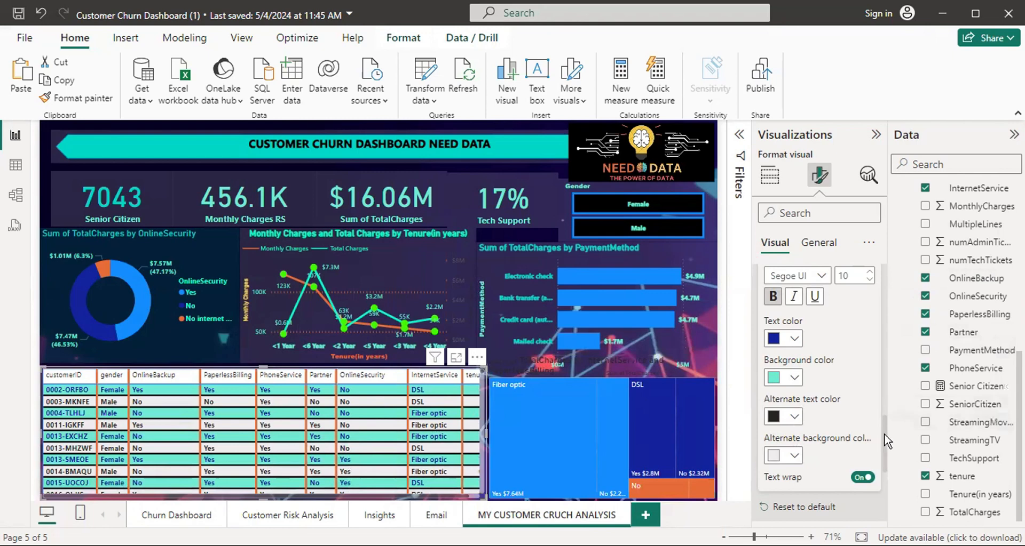
Set the customer table's column header text color to orange and its header background to turquoise
left_click_drag(886, 441, 886, 490)
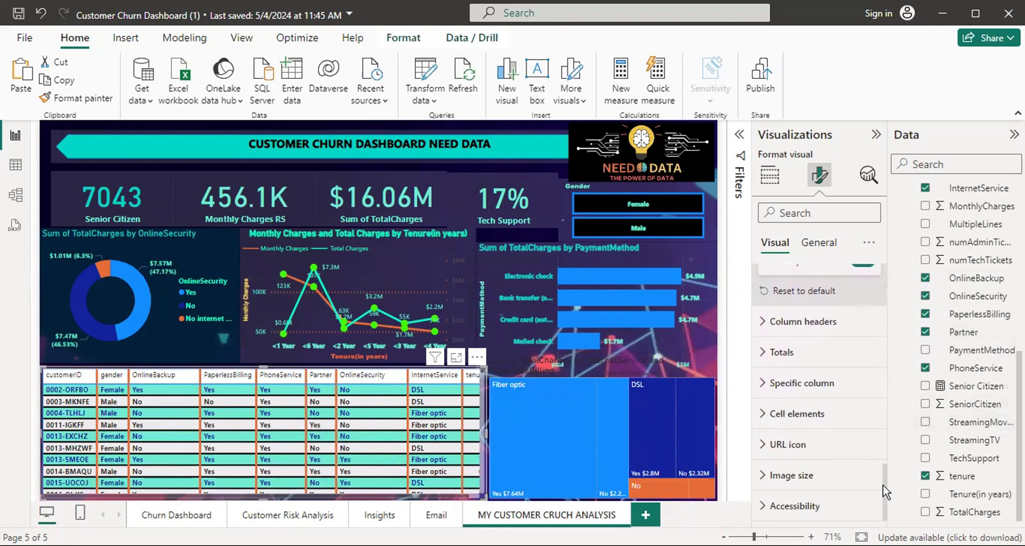
left_click(764, 322)
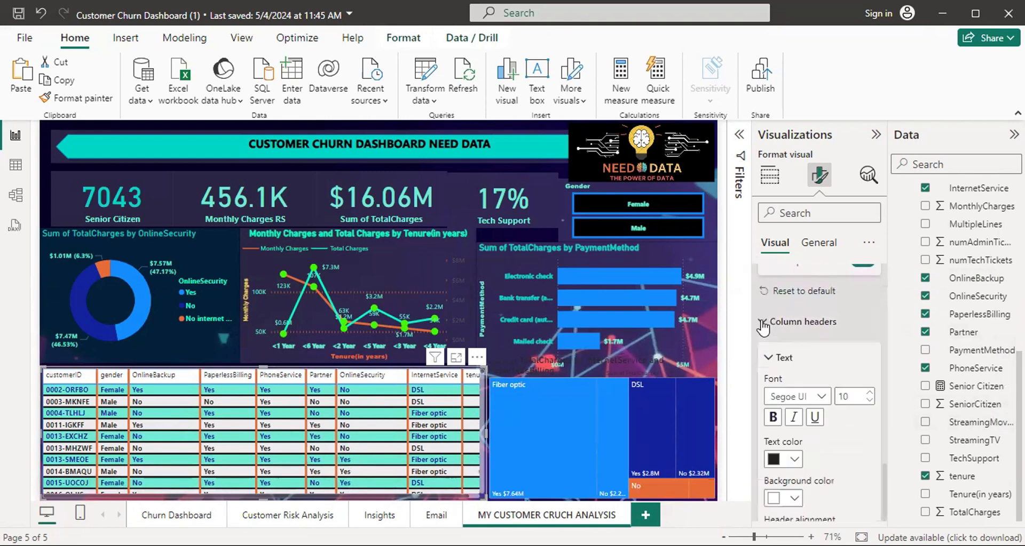
left_click(789, 460)
left_click(826, 396)
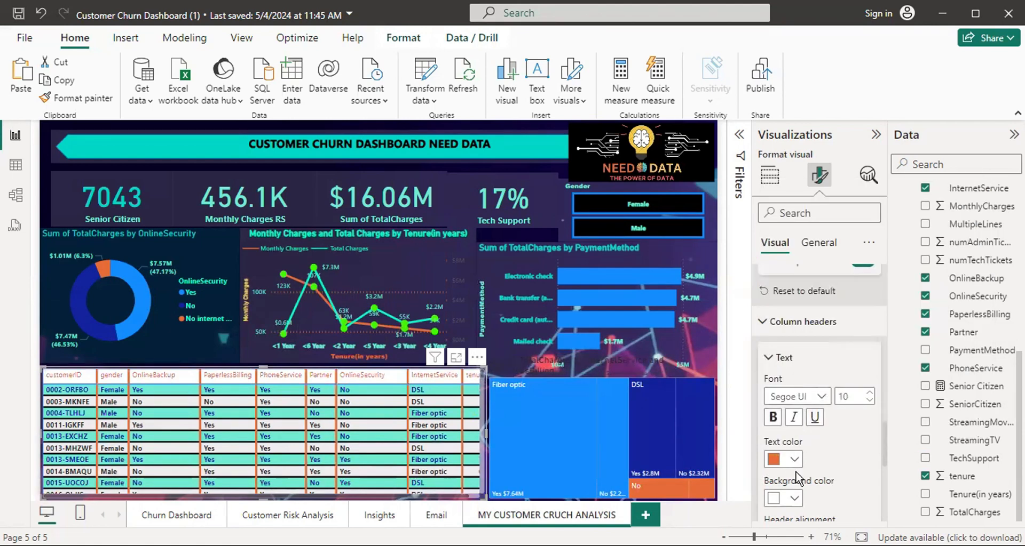
left_click(794, 499)
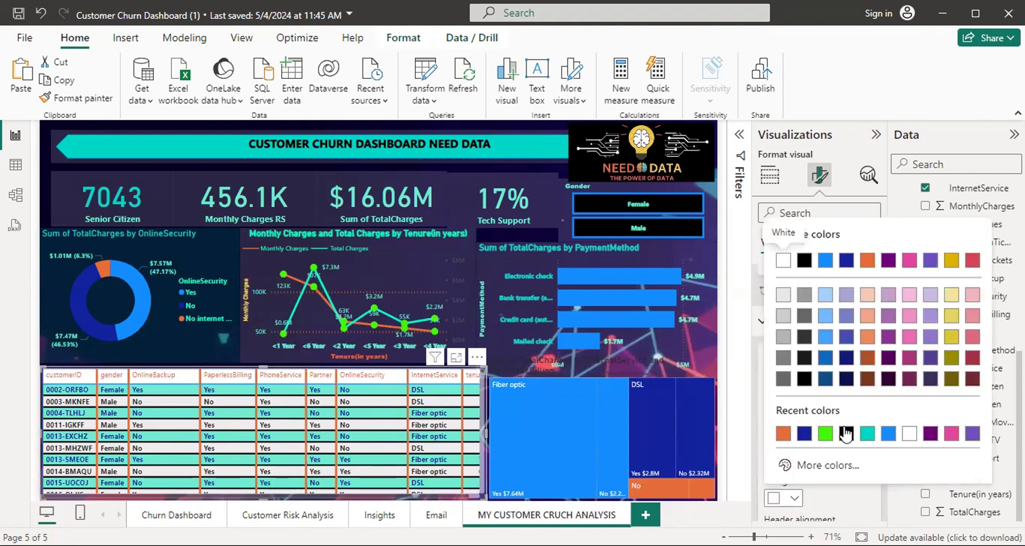
left_click(866, 435)
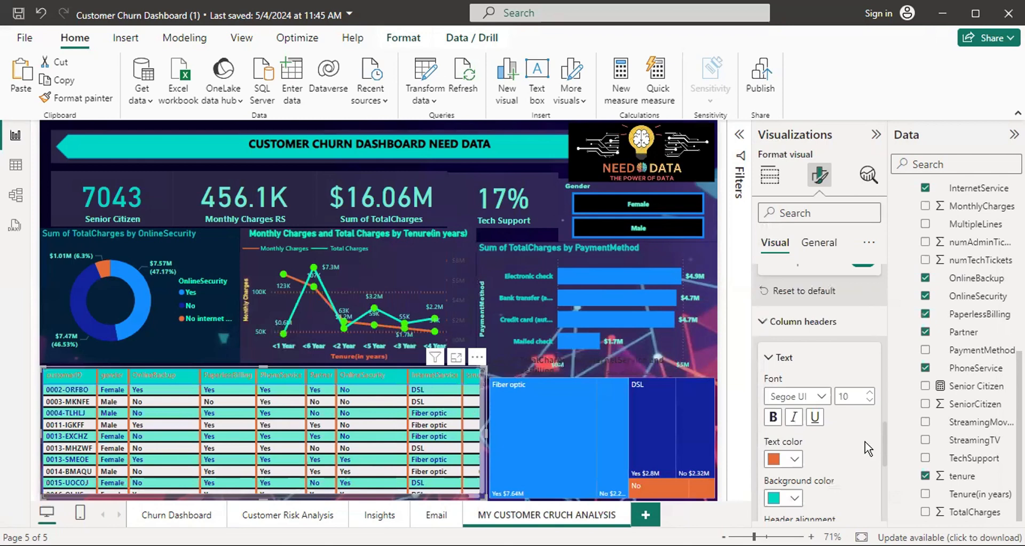
Set the customer table's column headers to Segoe UI Bold at size 12, after trying size 15
left_click(869, 394)
left_click(869, 393)
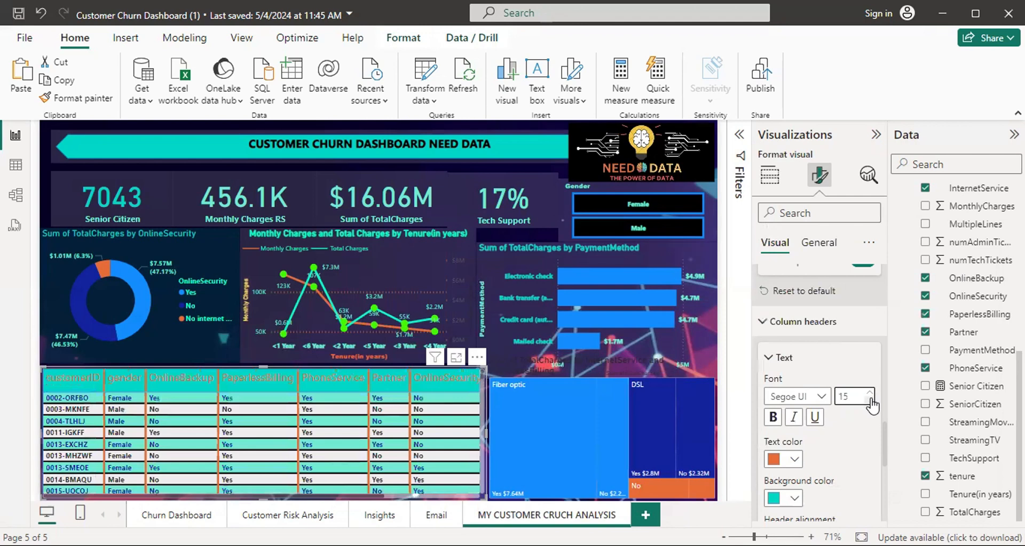
left_click(870, 403)
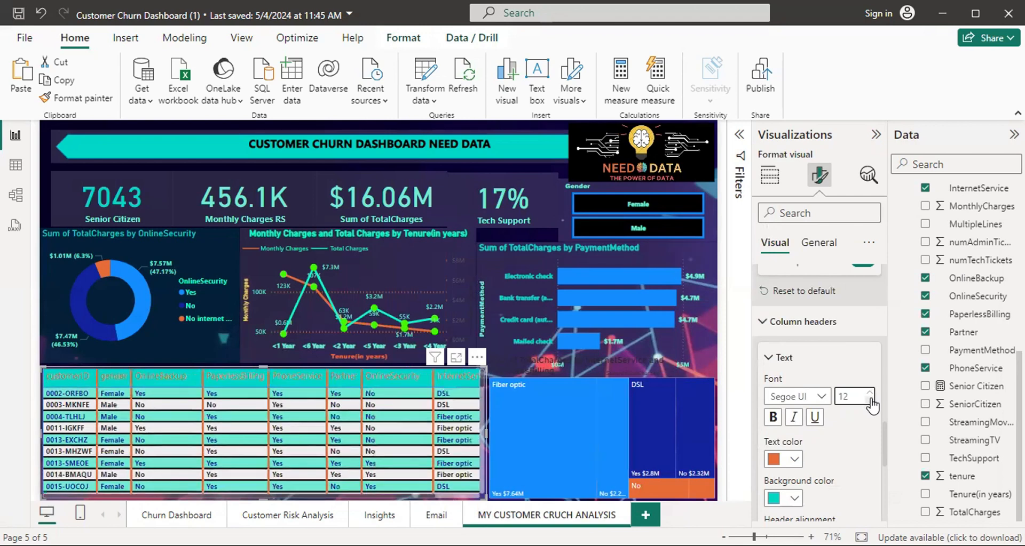
left_click(821, 398)
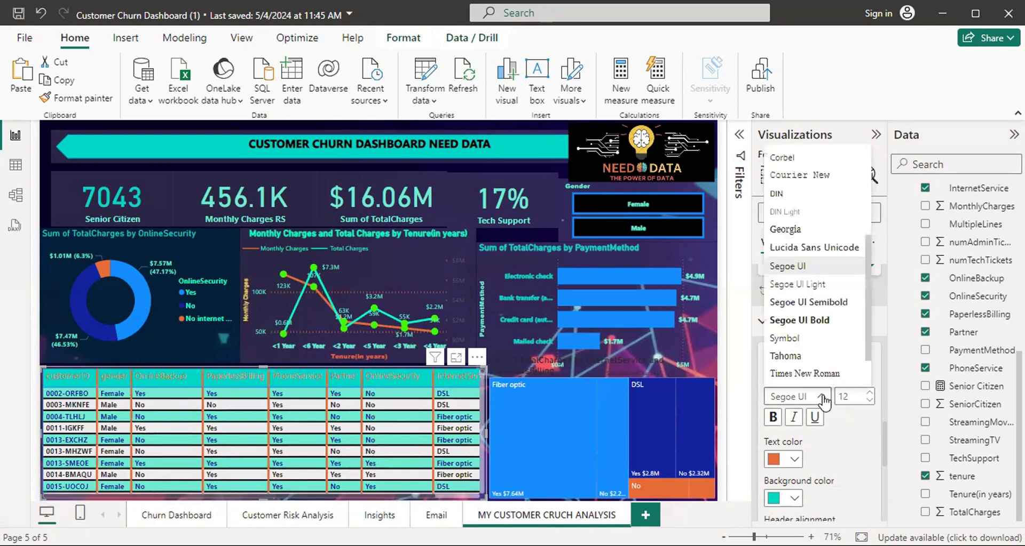
left_click(818, 323)
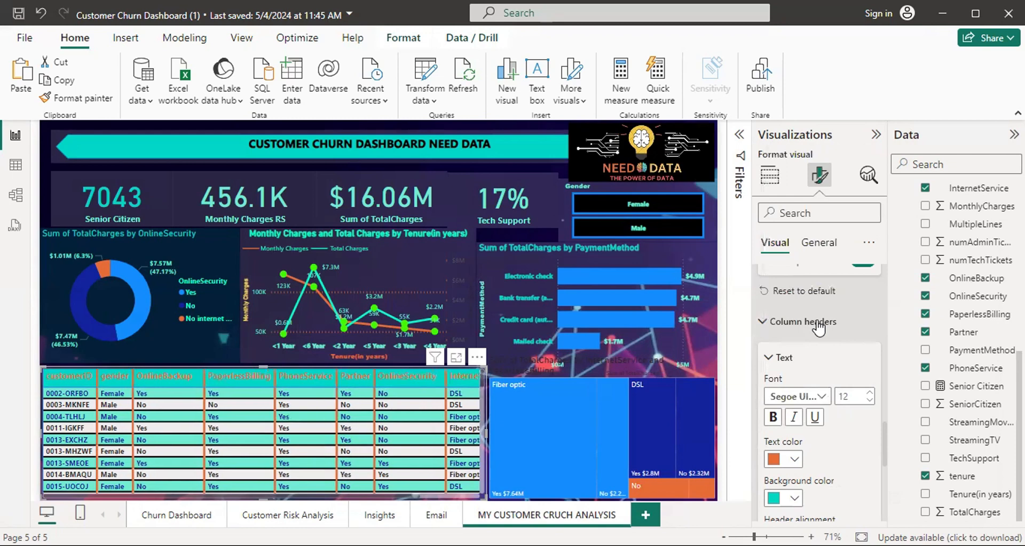
Change the customer table's column header text color to black and review the columns through tenure
left_click(794, 459)
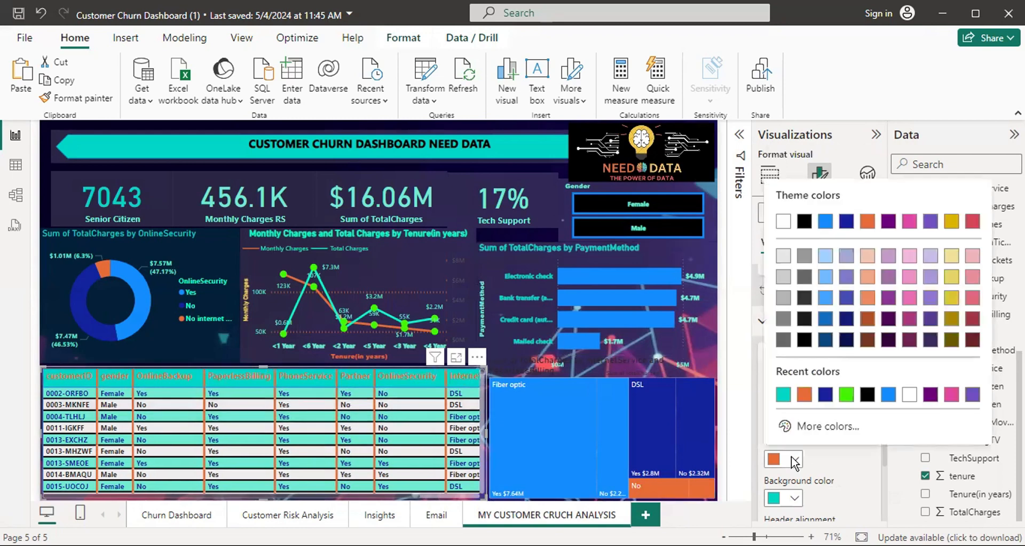
left_click(866, 396)
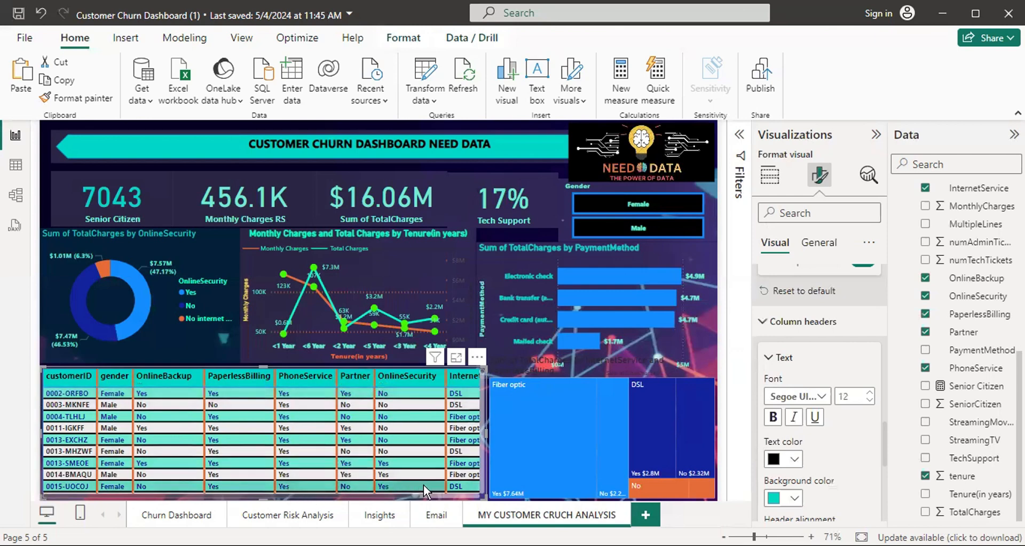
left_click_drag(427, 496, 483, 495)
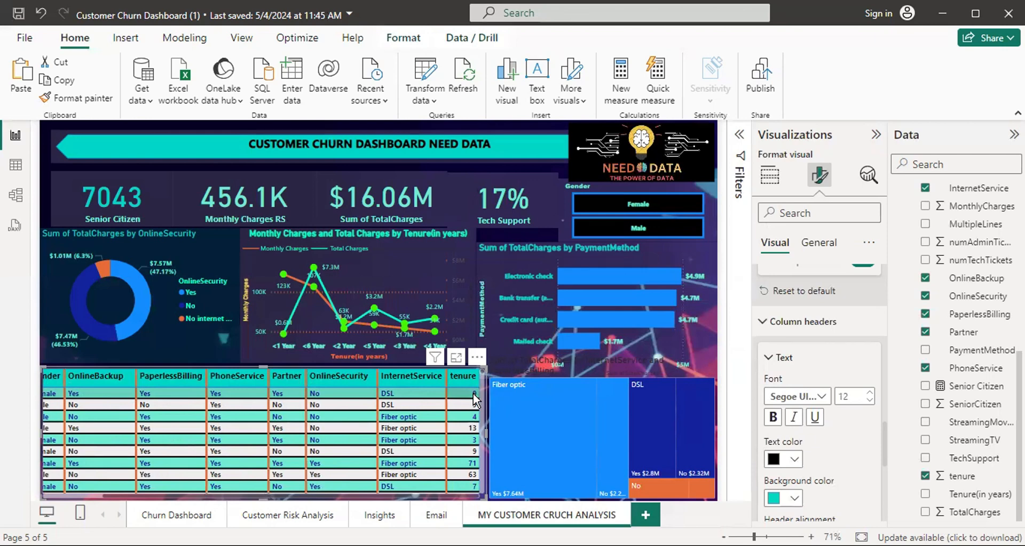
Select the treemap and examine its category, details and values fields and the total charges for each internet service and paperless billing segment
left_click(652, 367)
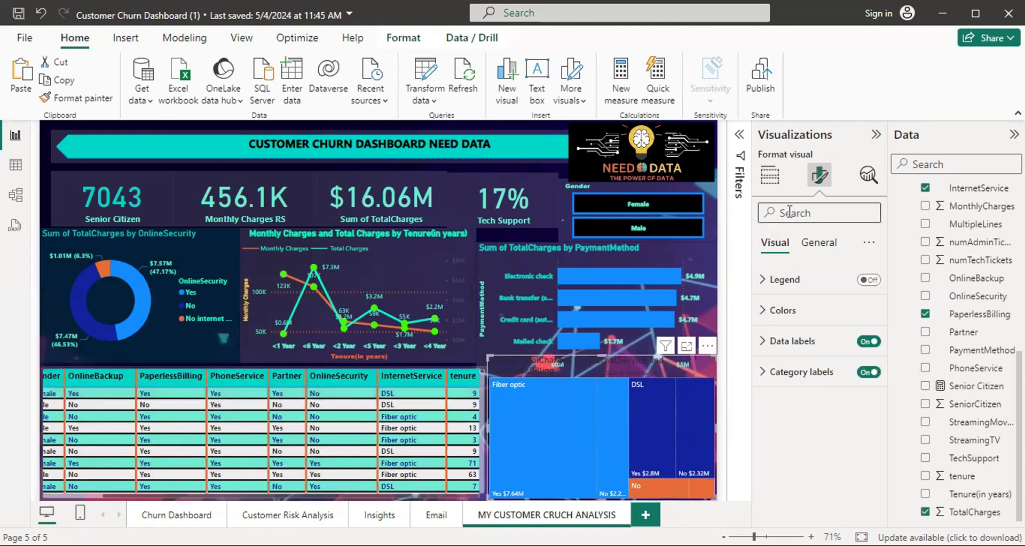
left_click(773, 188)
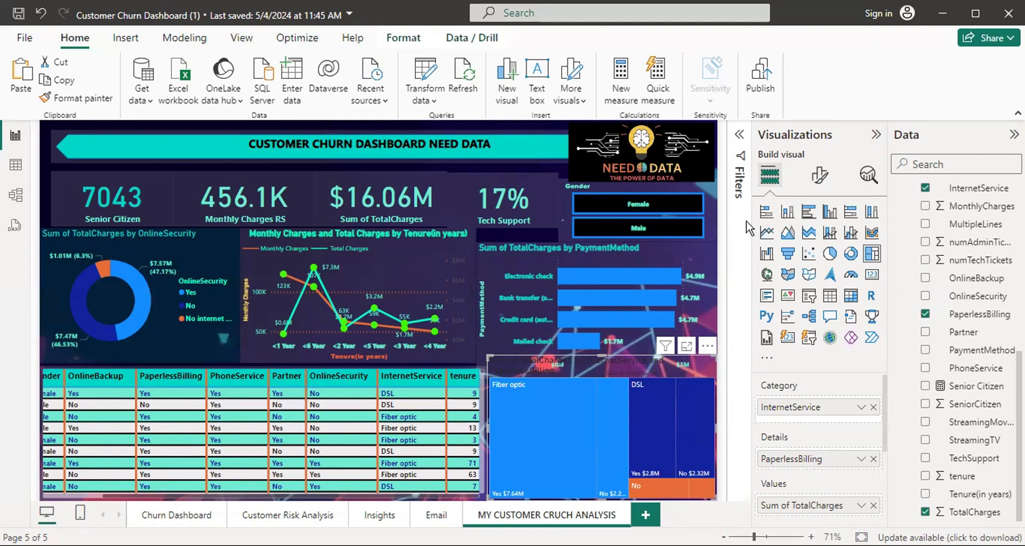
mouse_move(570, 423)
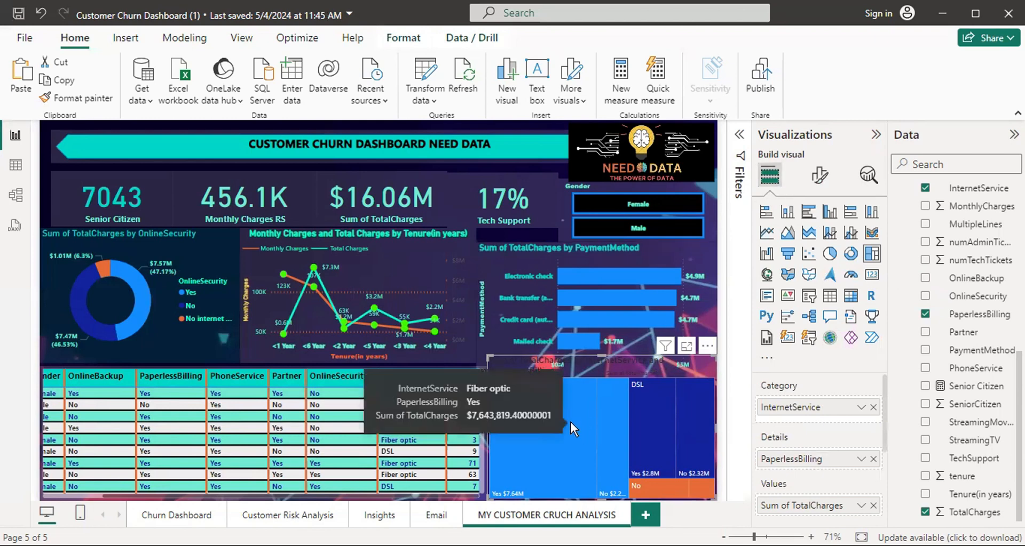
mouse_move(647, 411)
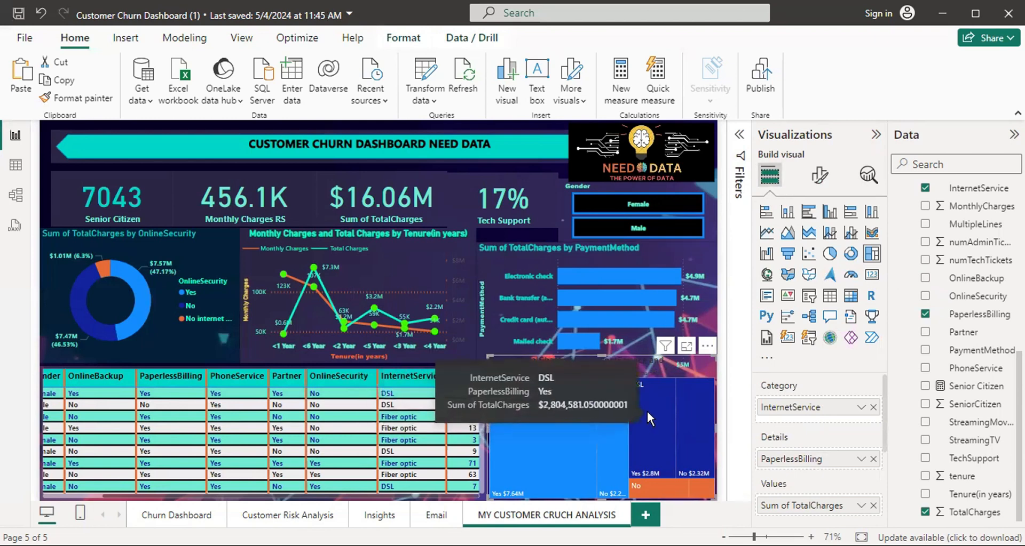
mouse_move(640, 489)
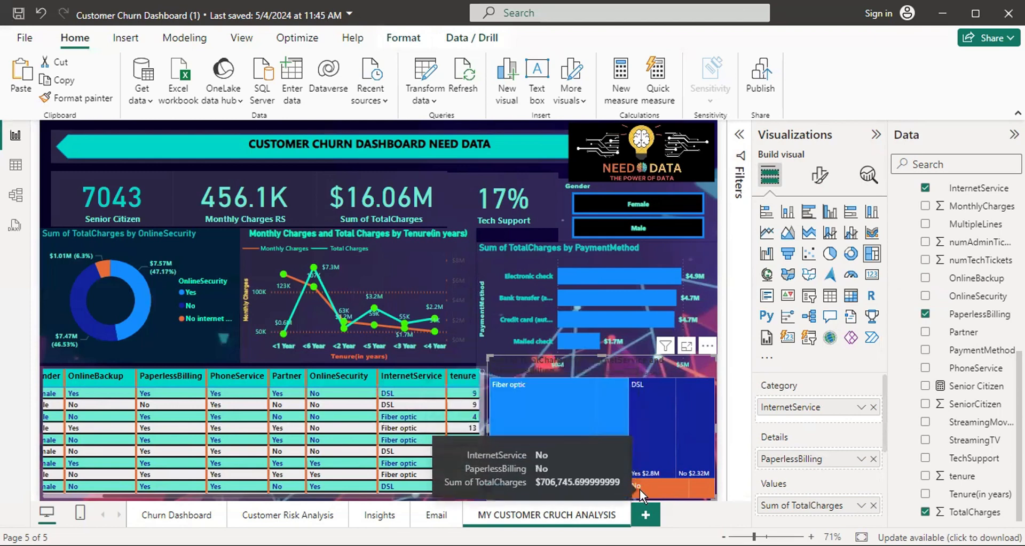
mouse_move(650, 450)
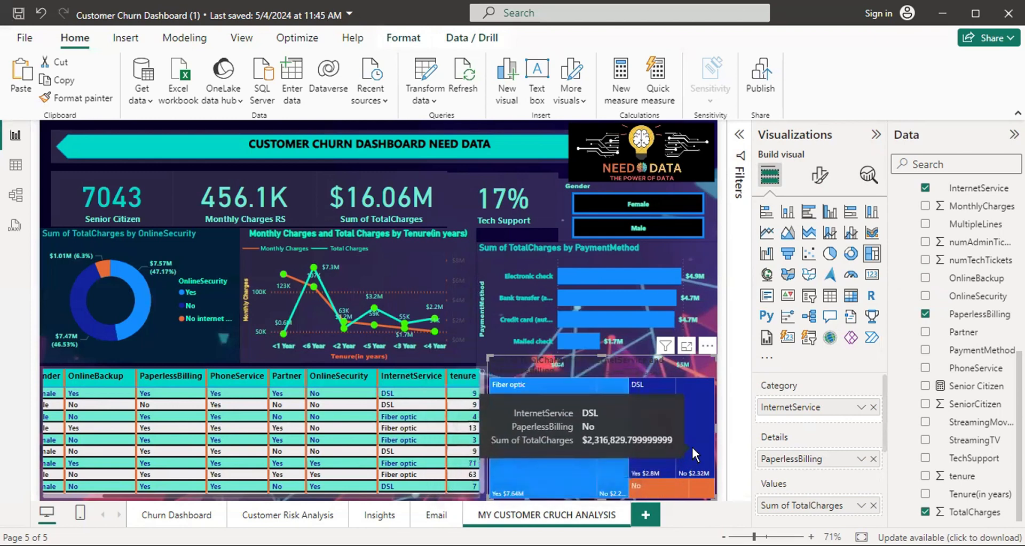